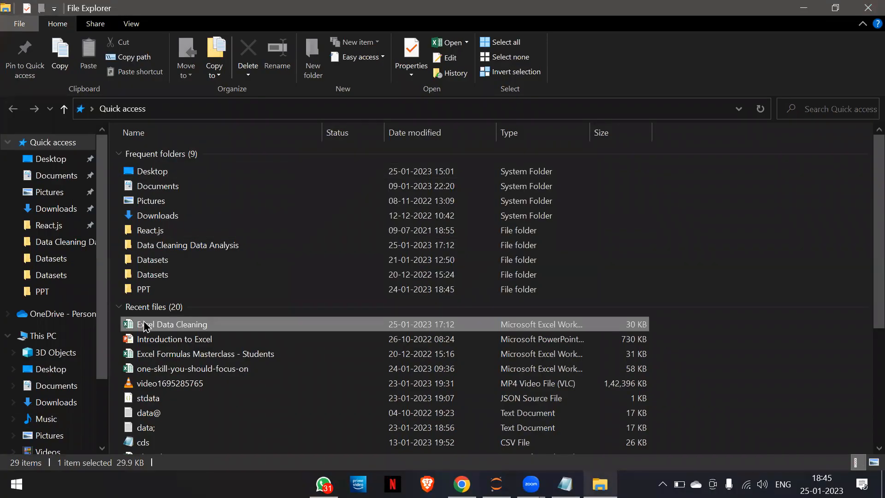
Step: Open the Excel Data Cleaning workbook from the recent files
double_click(145, 325)
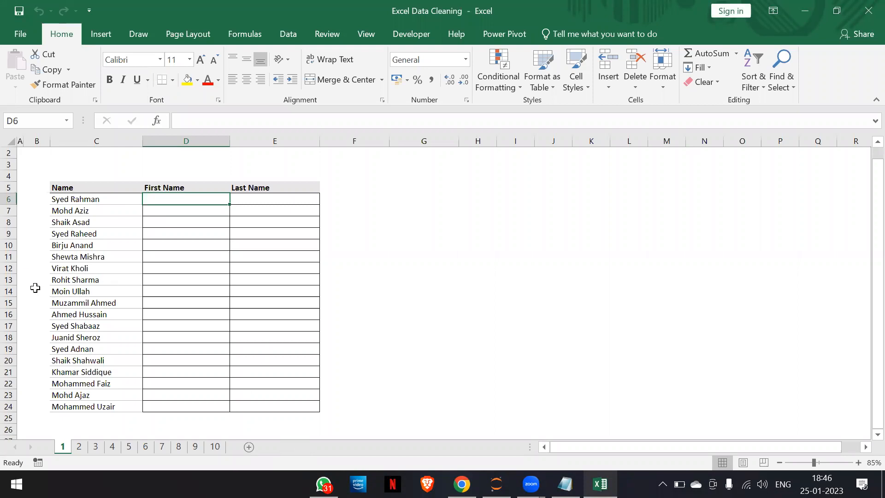
scroll(35, 287, up, 1)
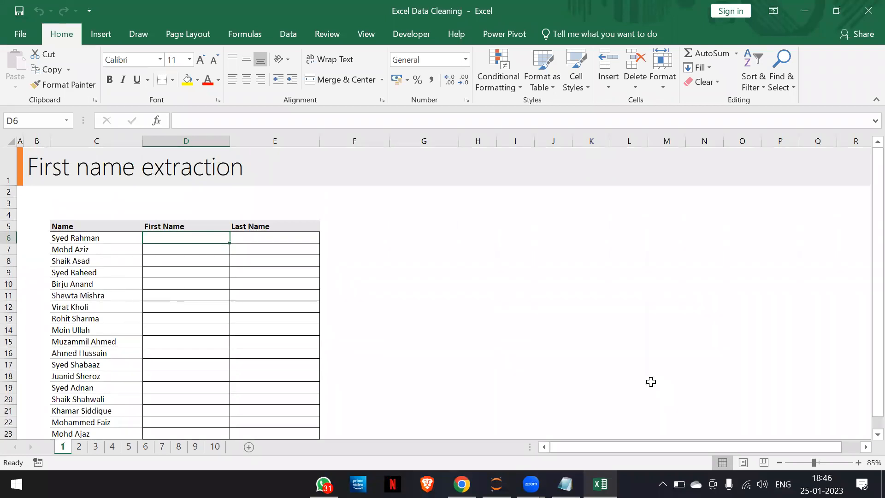
Step: Look through the practice data on sheets 2 to 10, and return to sheet 1 with the first name extraction table
click(82, 446)
click(95, 446)
click(112, 446)
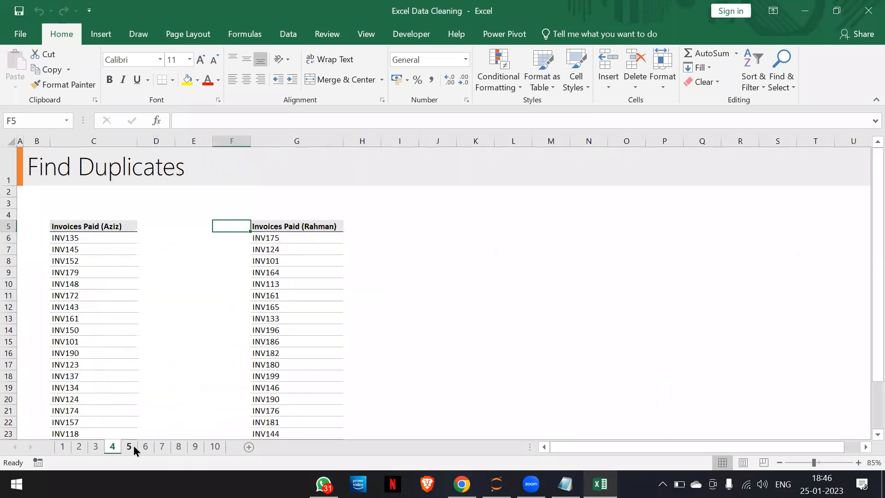
click(129, 446)
click(145, 446)
click(163, 446)
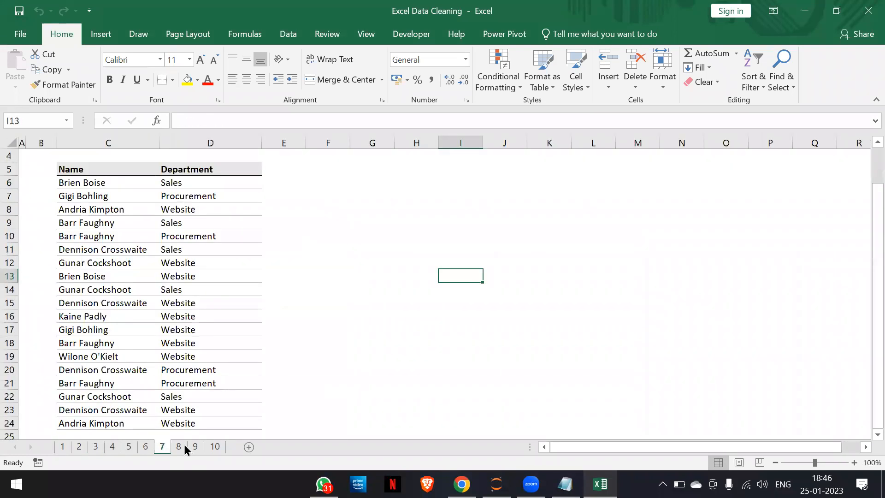
click(182, 446)
click(195, 446)
click(213, 446)
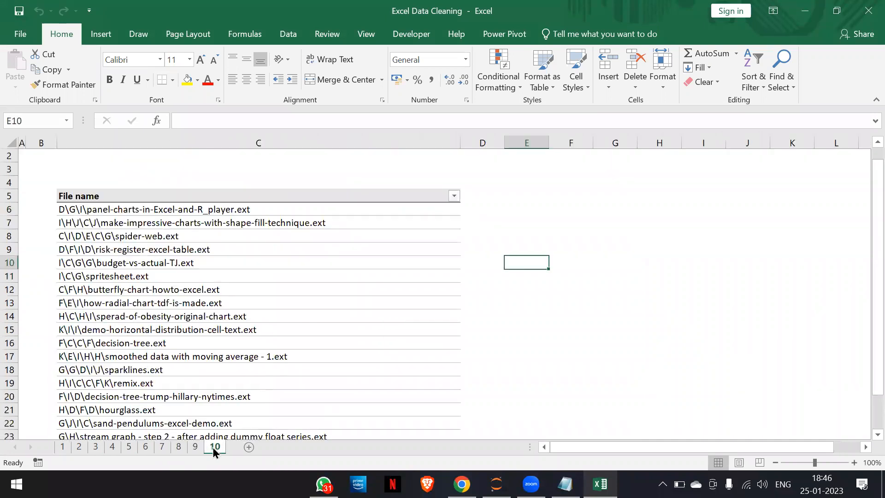
click(62, 447)
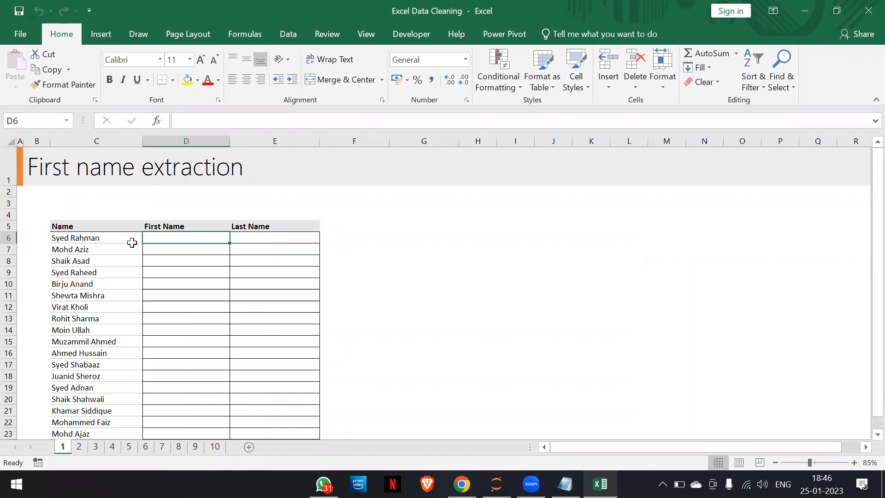
click(81, 226)
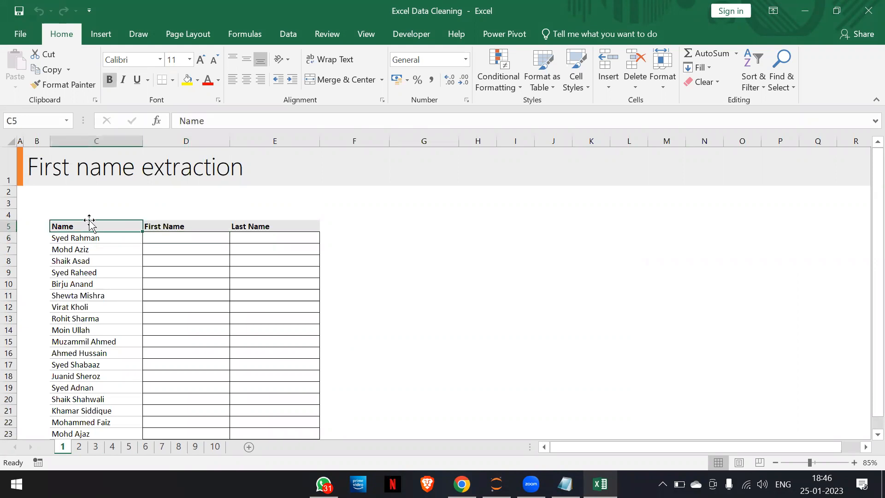
click(174, 227)
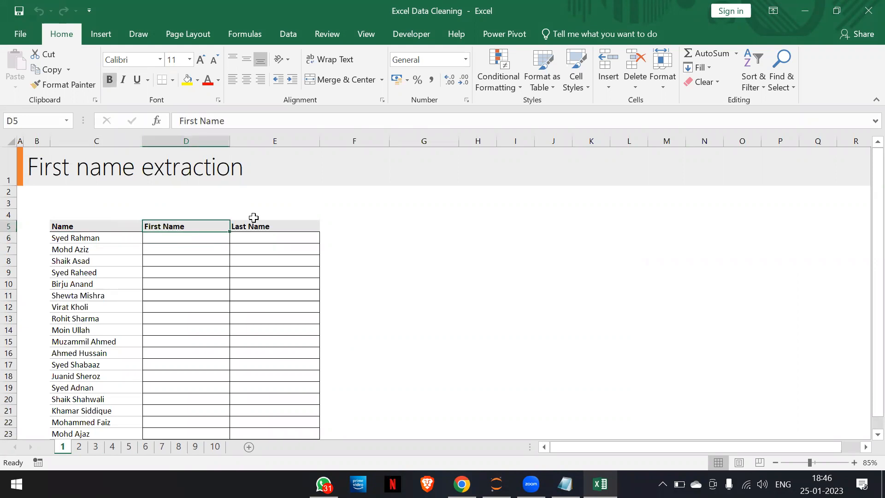
click(267, 225)
double_click(90, 224)
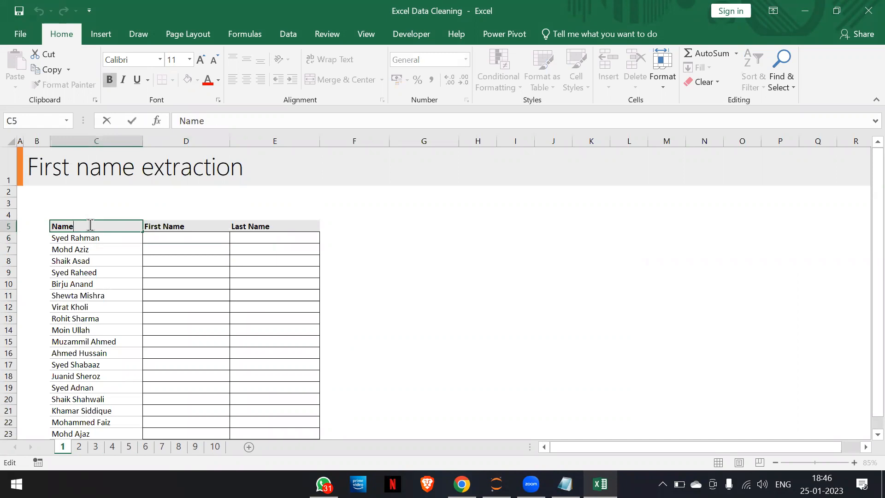
key(Escape)
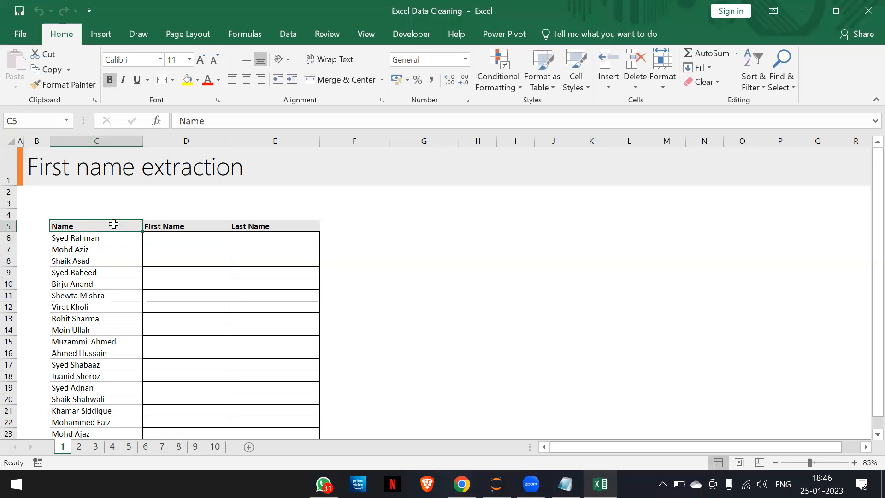
Step: Enter the first names of the first two people in D6 and D7 as examples for the First Name column
click(171, 237)
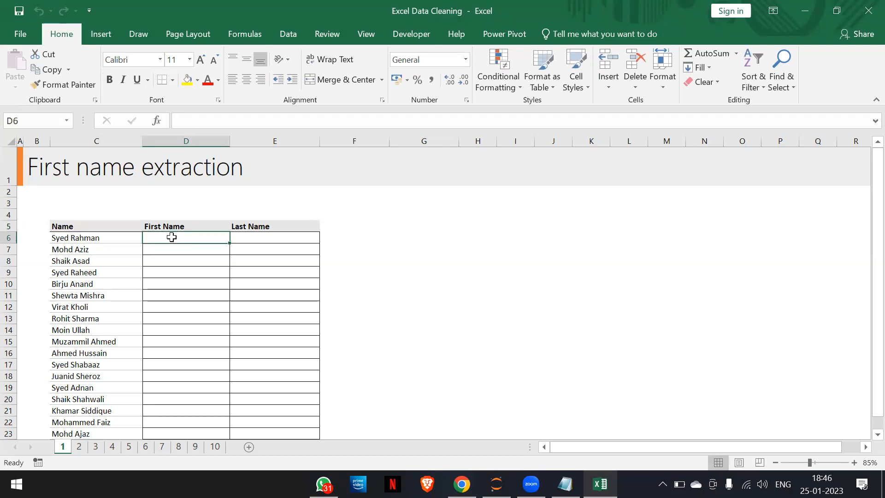
text(Syed)
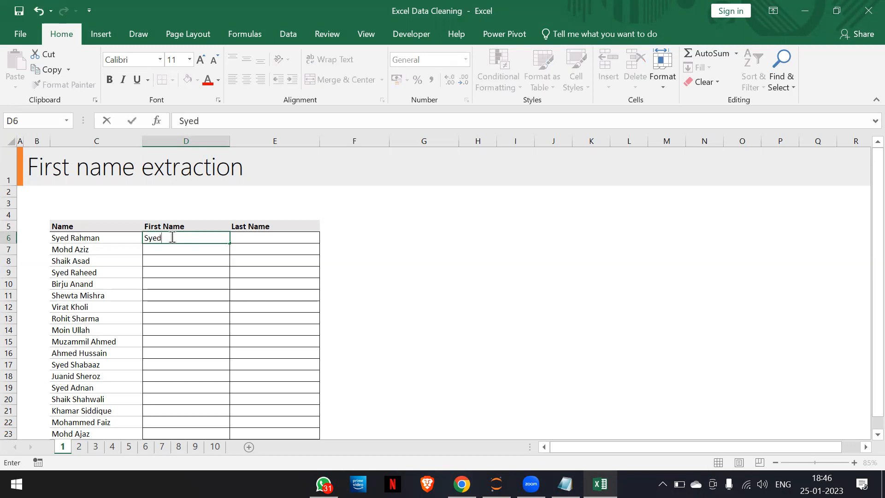
key(Return)
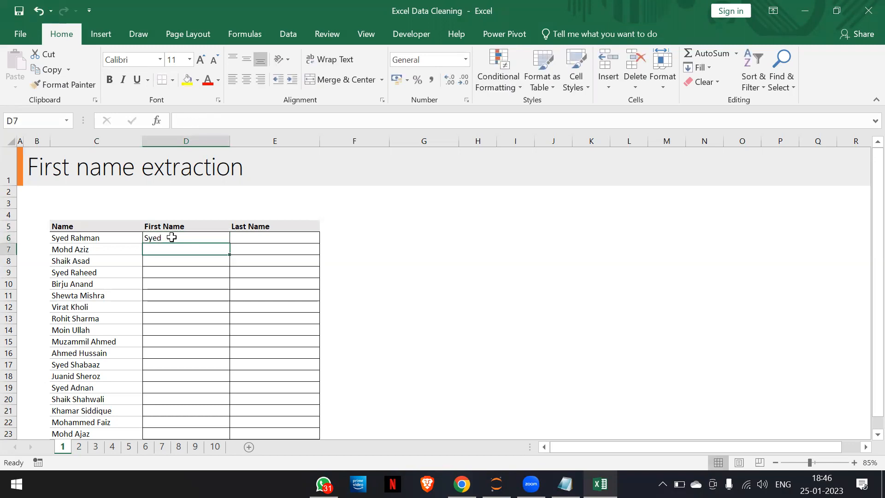
text(MOhd)
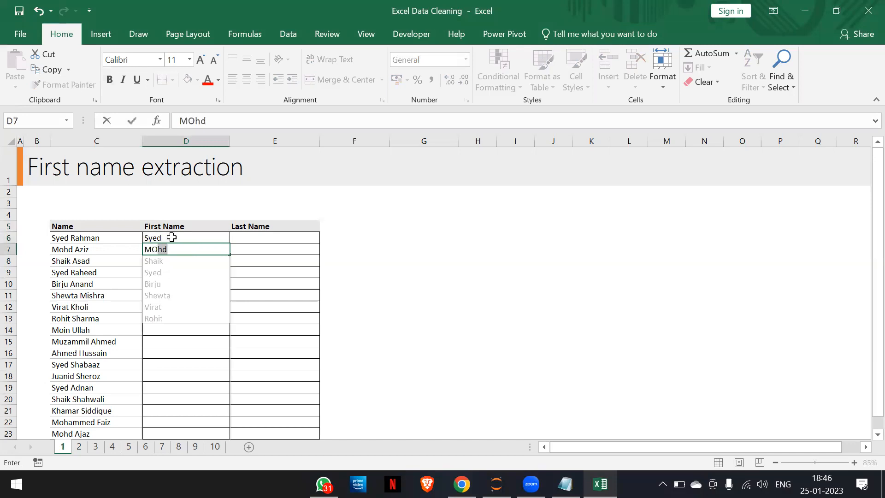
key(BackSpace)
key(BackSpace)
key(BackSpace)
text(ohd)
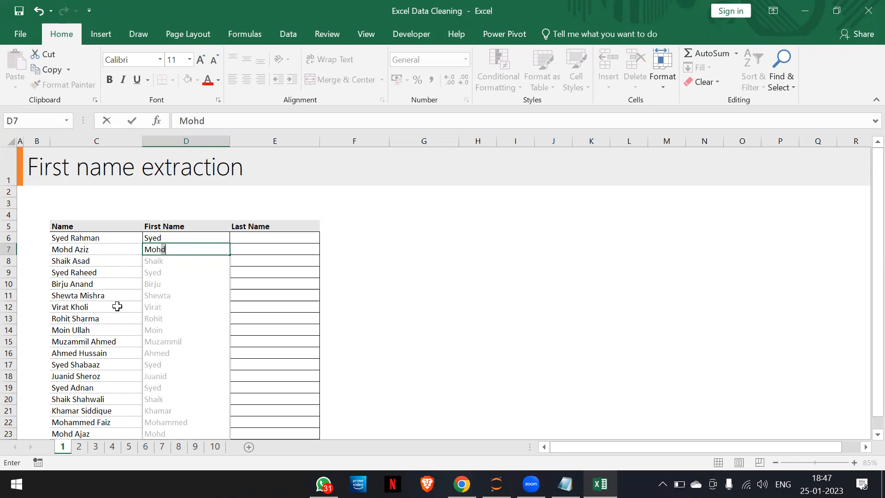
key(Return)
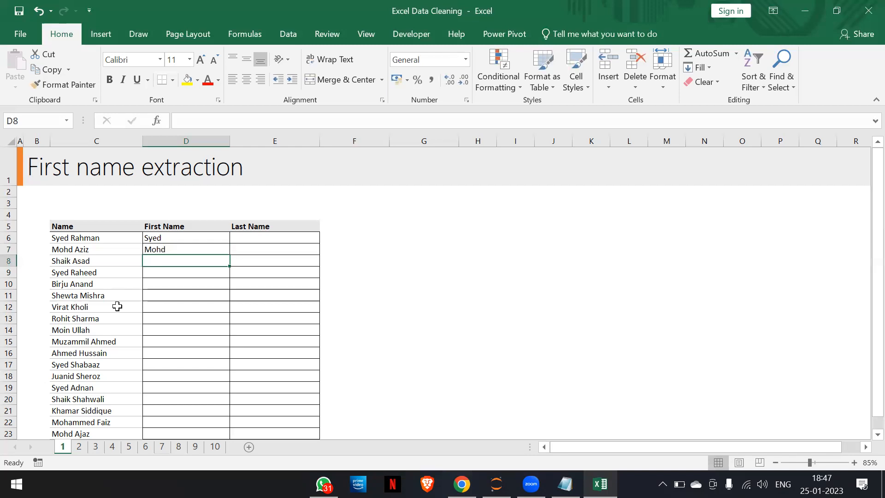
Step: Flash Fill the rest of the First Name column from the two examples, starting at D8
key(ctrl+e)
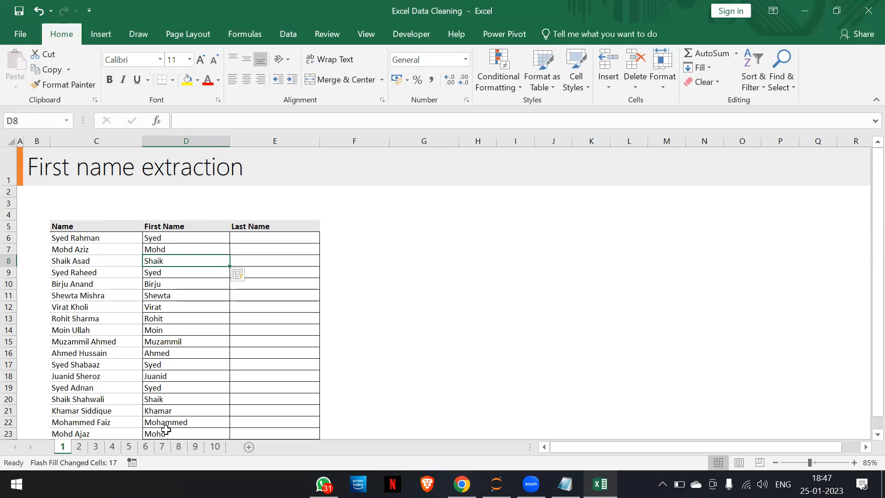
scroll(166, 428, down, 1)
scroll(166, 429, up, 1)
Step: Enter the first two last names in E6 and E7, accepting the Flash Fill suggestion for the rest of the Last Name column
click(259, 247)
key(Up)
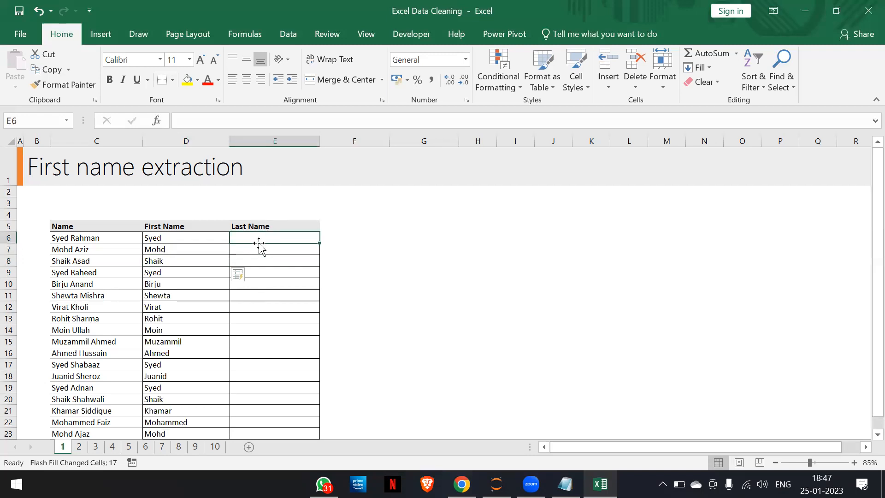
text(Rahman)
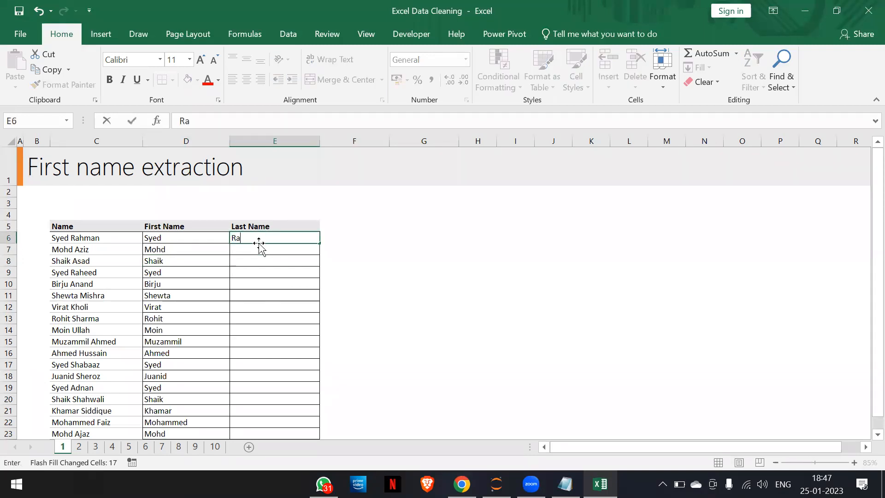
key(Return)
text(Aziz)
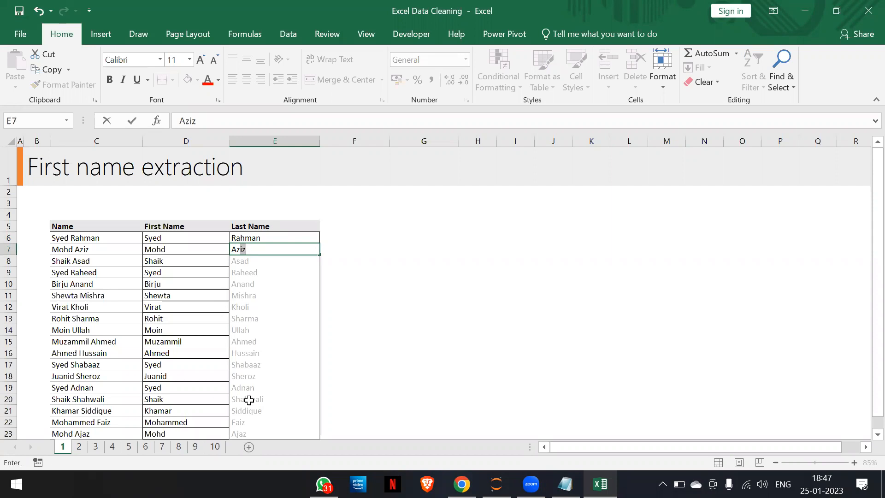
key(Return)
scroll(249, 400, down, 1)
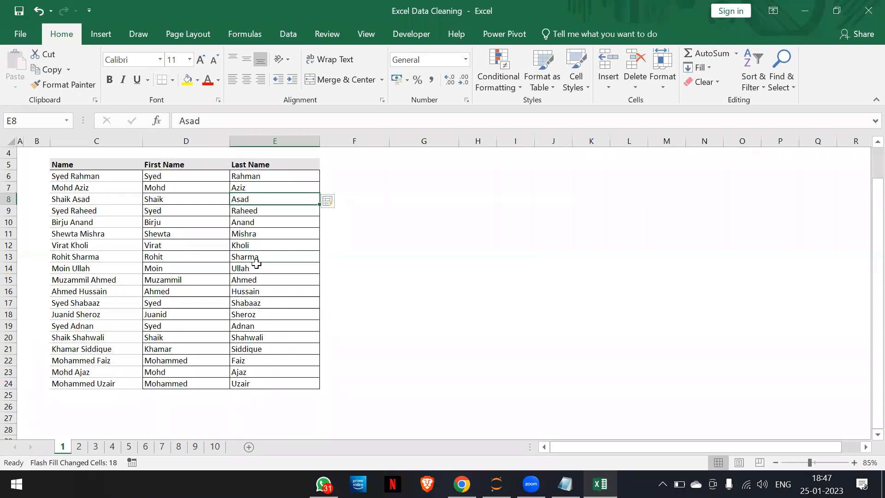
scroll(256, 263, up, 1)
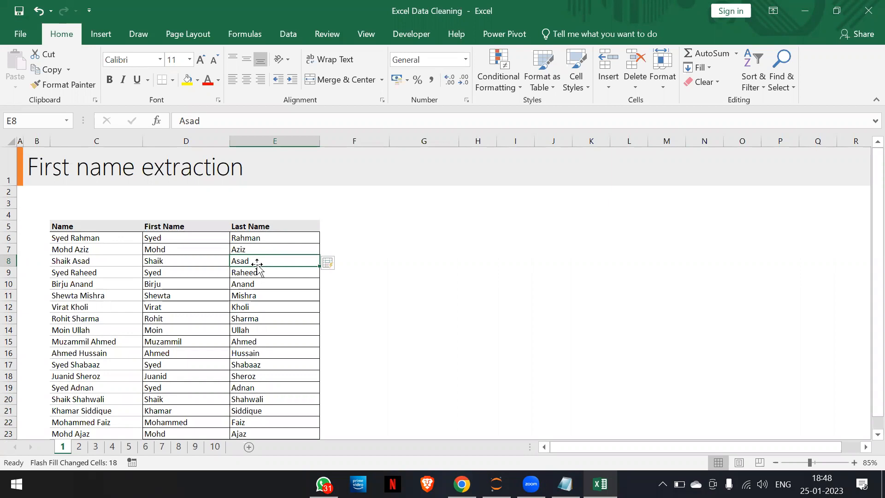
Step: Clear all the filled first and last names from D6:E24
key(Left)
key(Up)
key(Up)
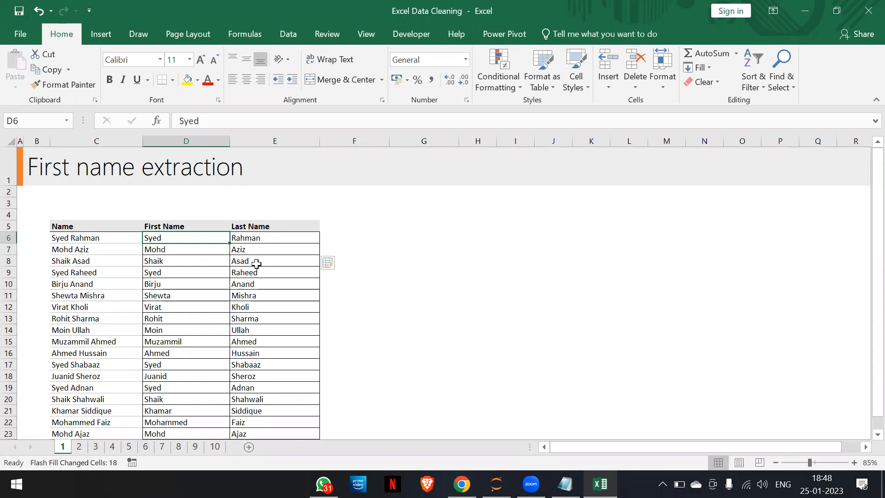
key(shift+Right)
key(ctrl+shift+Down)
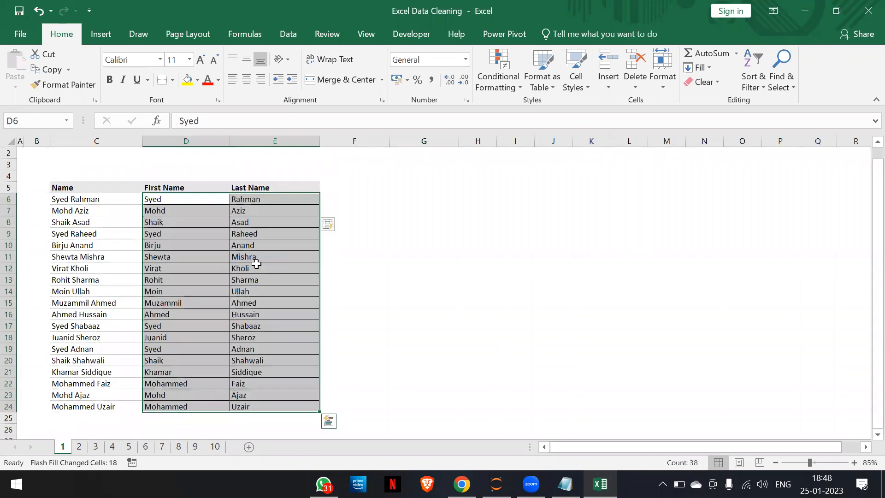
key(Delete)
key(Up)
key(Down)
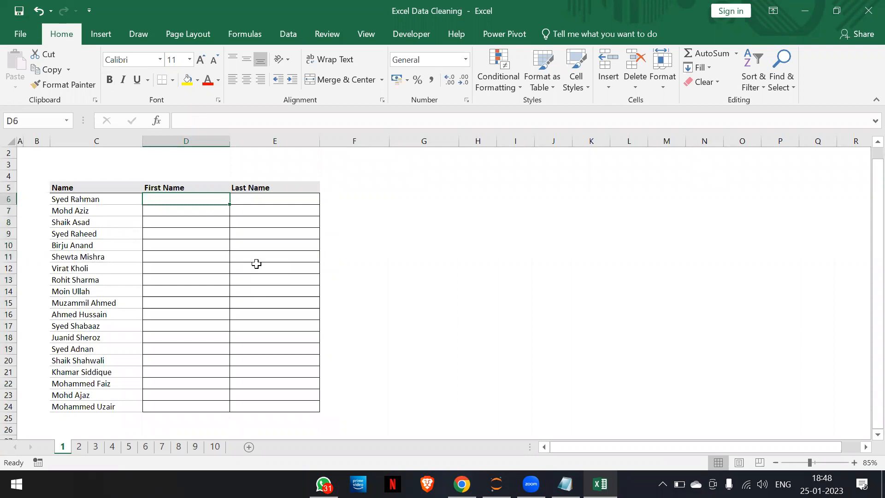
Step: Start a LEFT formula in D6 that takes its text from C6
scroll(256, 263, up, 1)
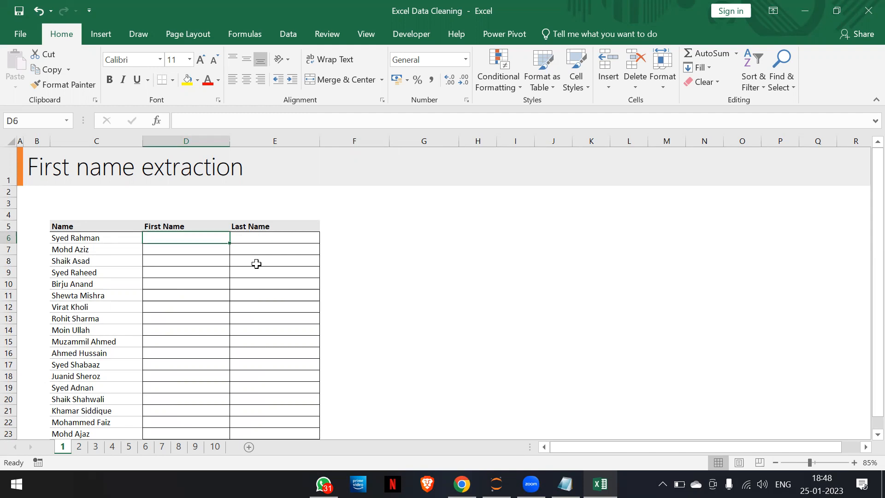
text(=)
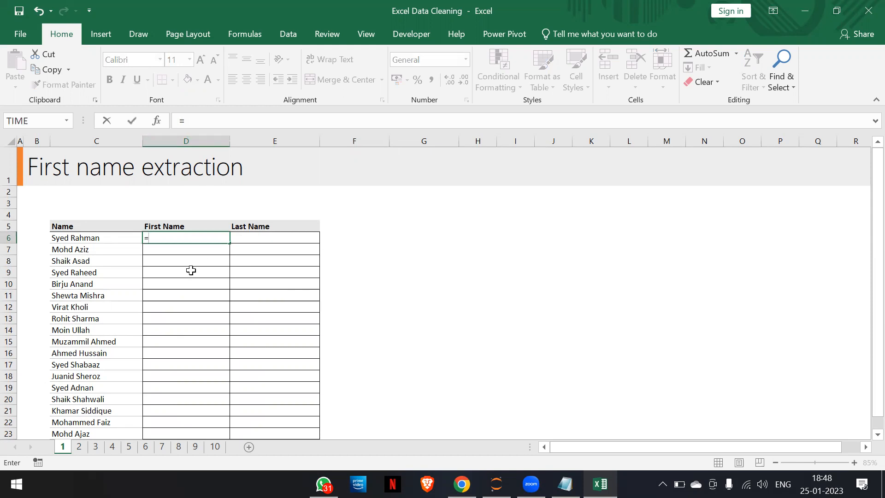
key(Escape)
scroll(191, 270, up, 1)
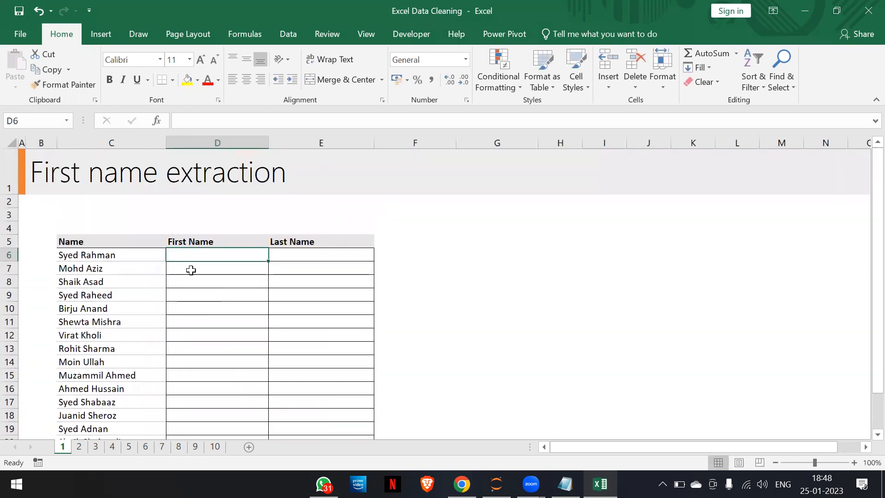
text(=)
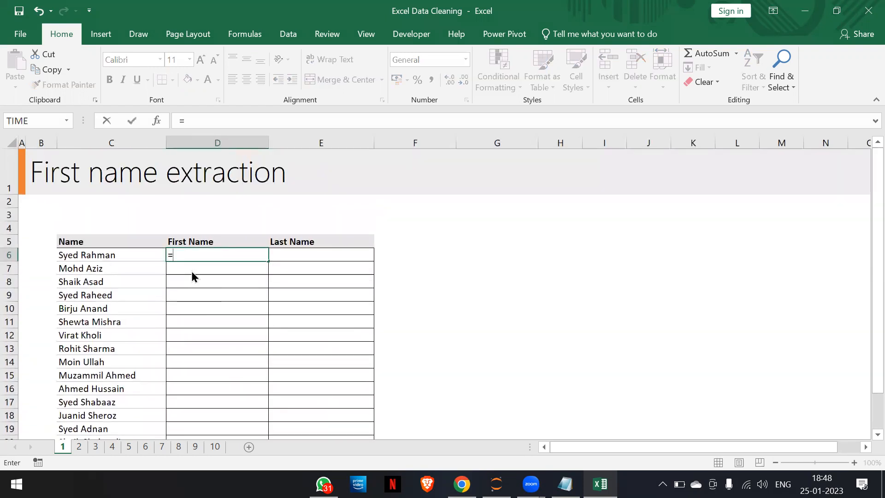
text(LEFT()
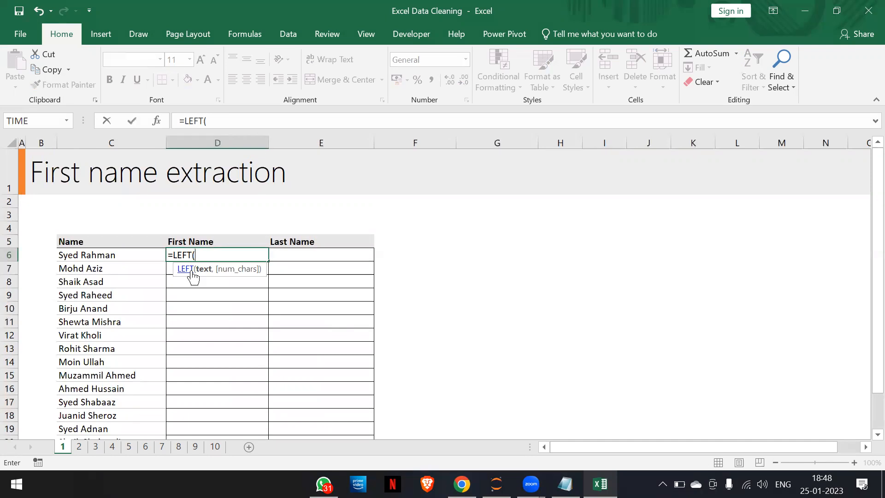
key(Left)
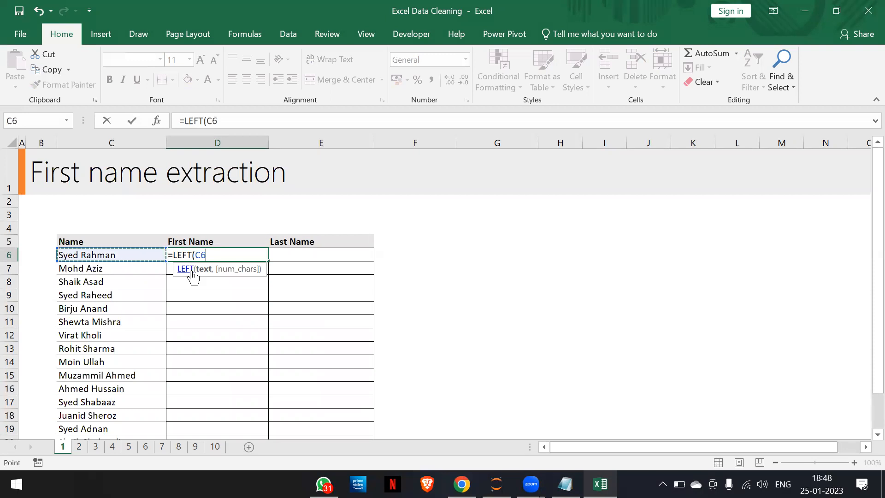
text(,)
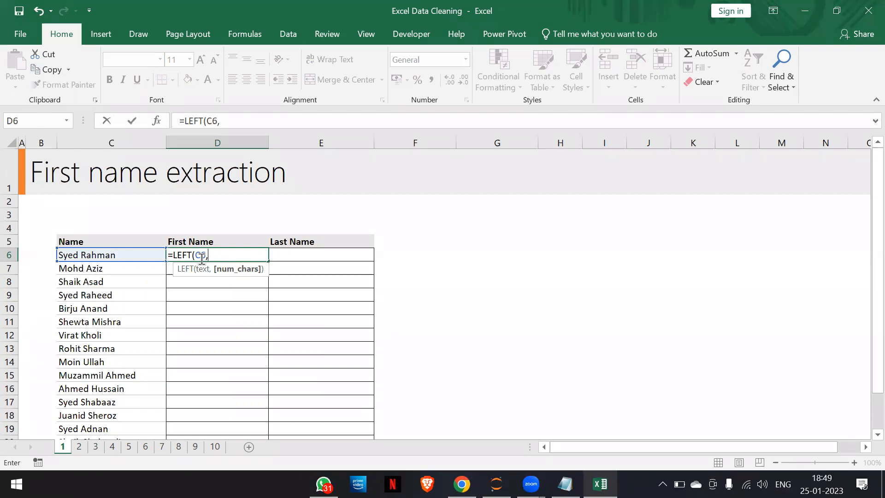
Step: Complete the D6 formula with FIND(" ",C6)-1 as the number of characters and fill it down the First Name column
text(find)
key(Tab)
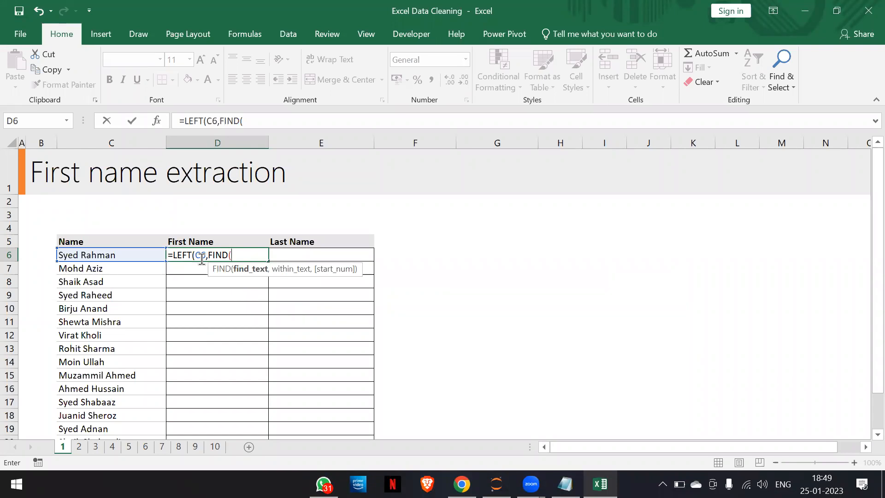
text(" ",)
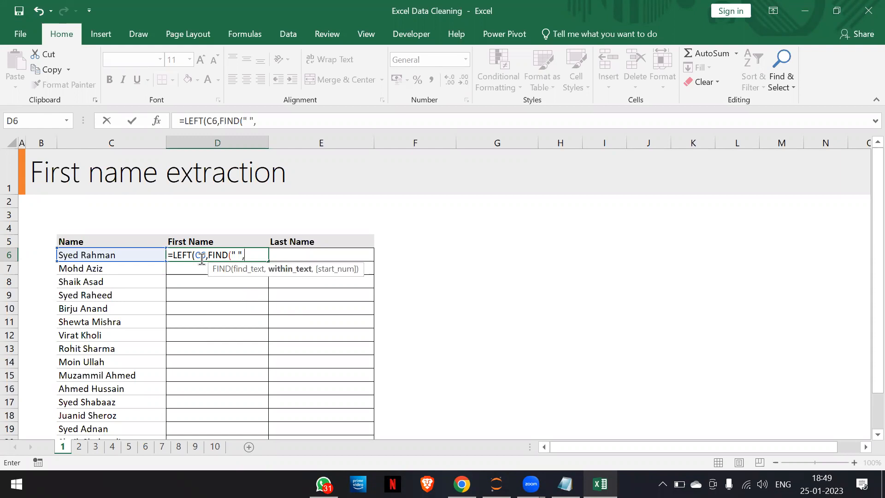
text(C)
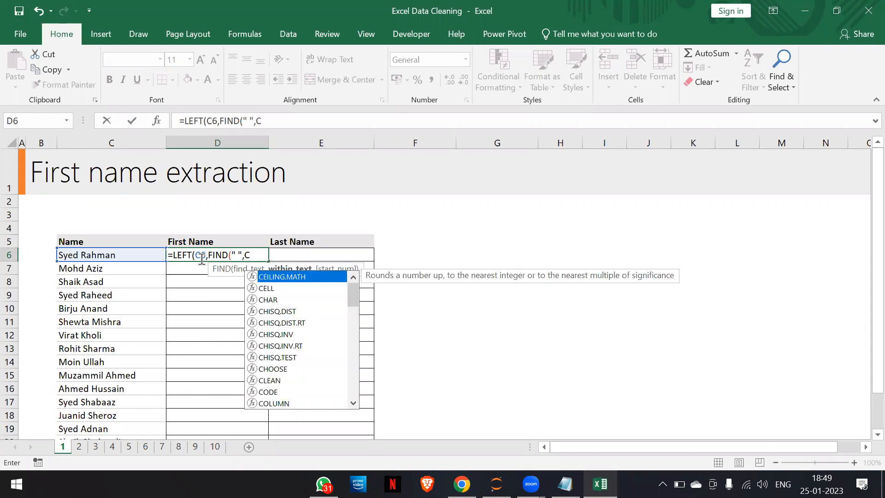
text(6)
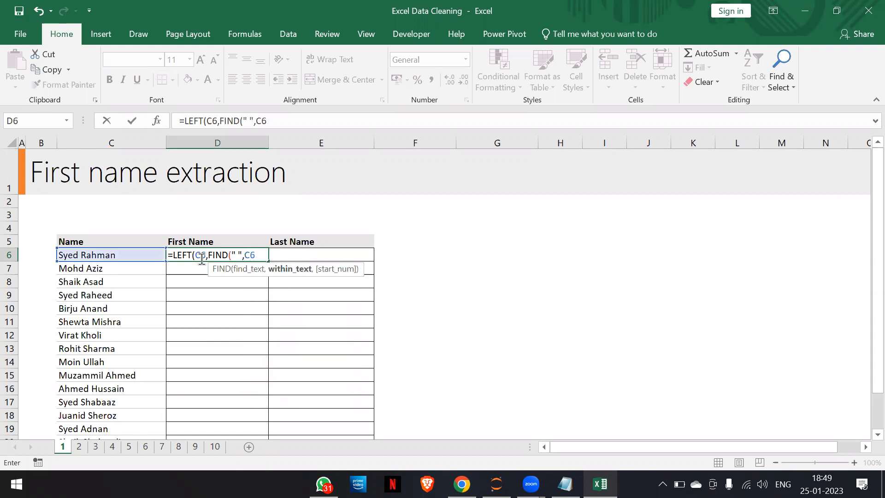
text()-1)
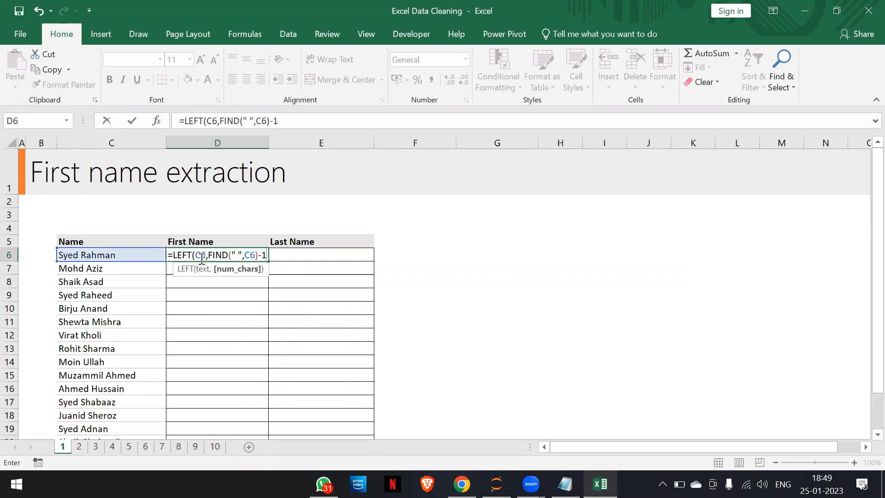
text())
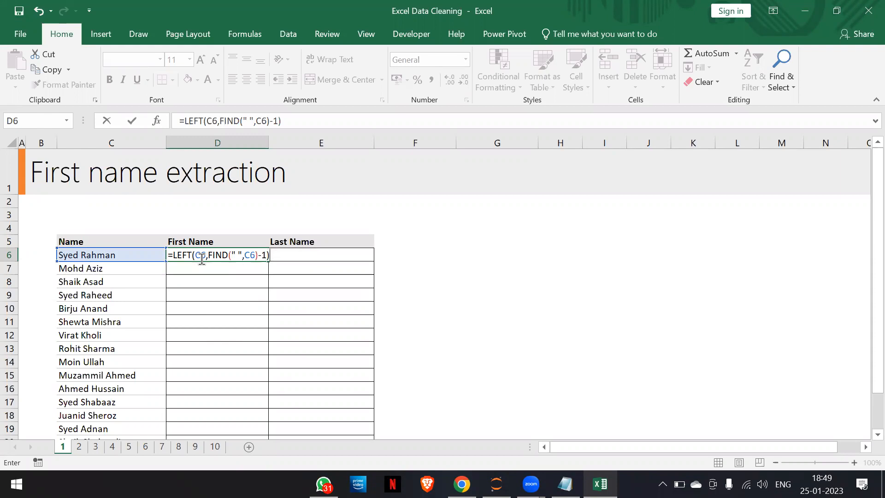
key(Return)
click(201, 255)
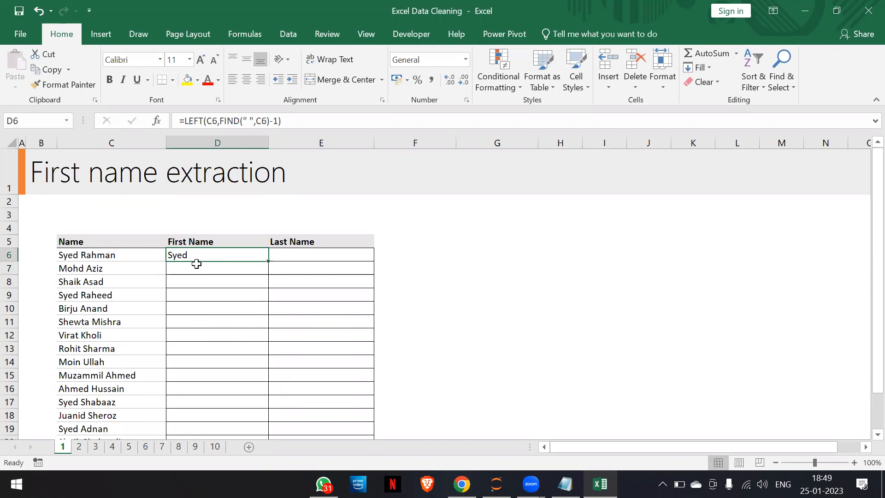
double_click(268, 261)
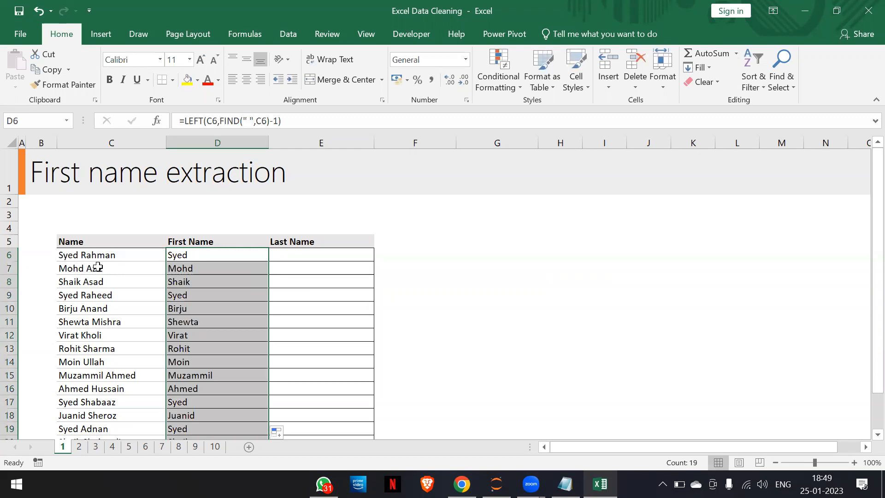
Step: Check the copied LEFT and FIND formulas in cells D6 to D10 of the First Name column
click(188, 255)
click(188, 269)
click(188, 276)
click(188, 295)
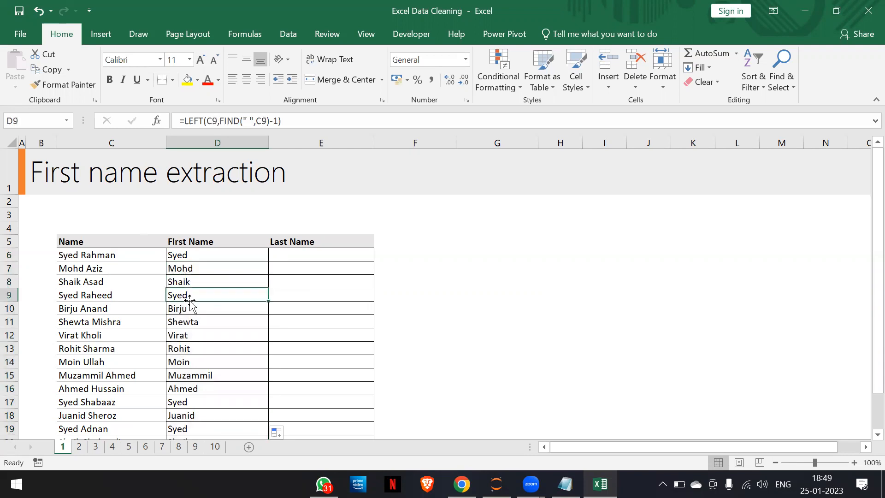
click(185, 308)
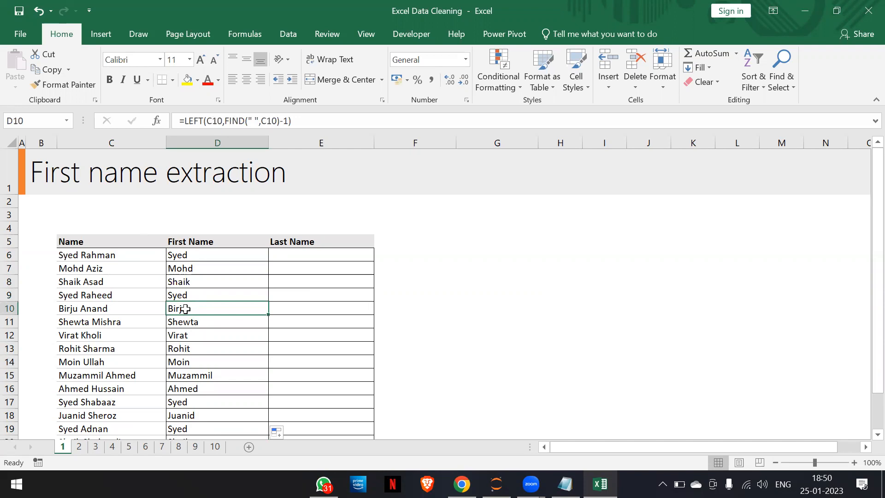
click(186, 267)
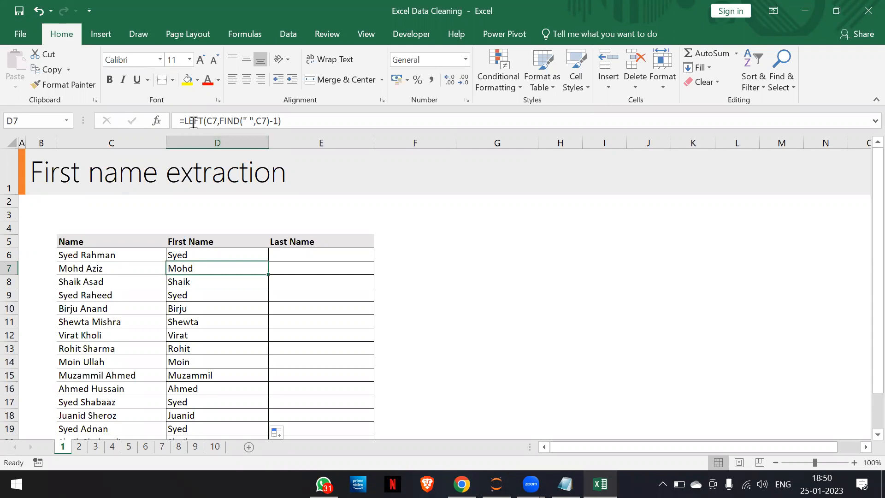
key(Up)
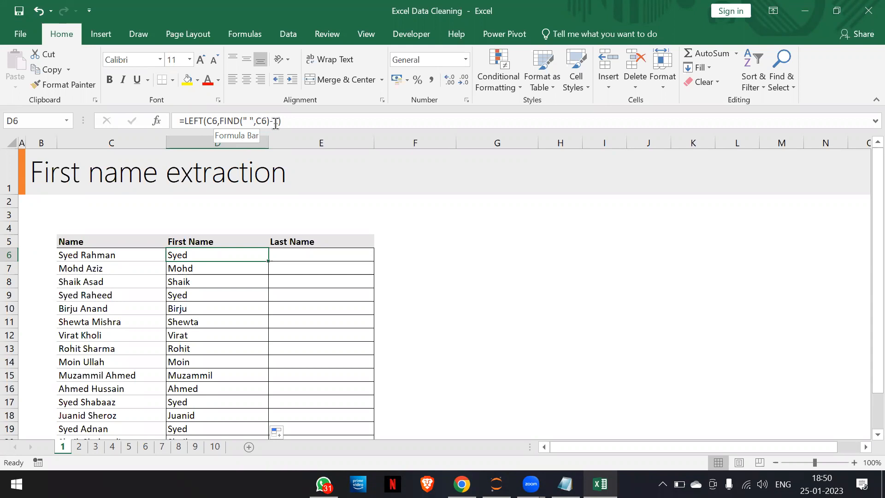
Step: Start a RIGHT formula in E6 of the Last Name column with C6 as its text
key(Right)
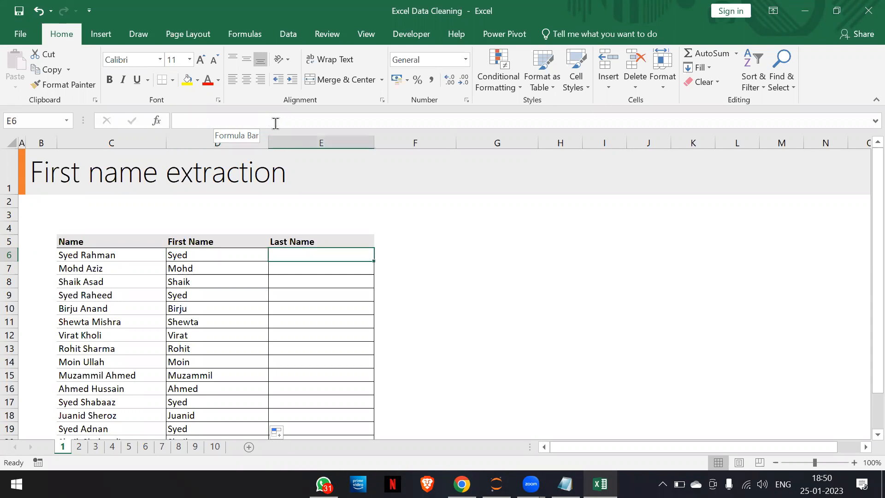
key(Left)
key(Left)
key(Right)
key(Right)
text(=)
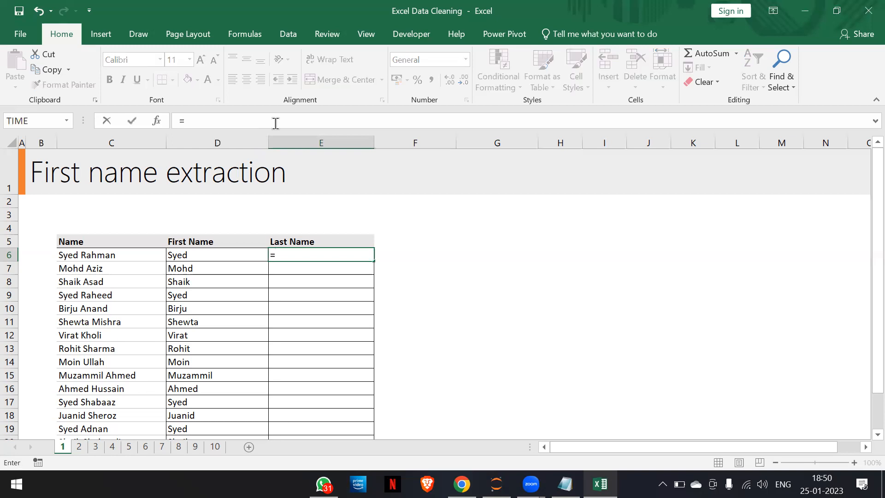
text(right)
key(Tab)
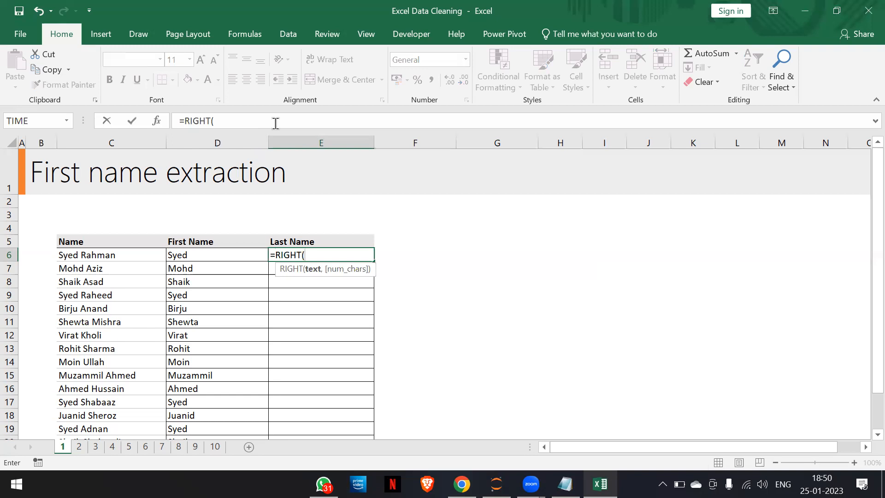
text(C6,)
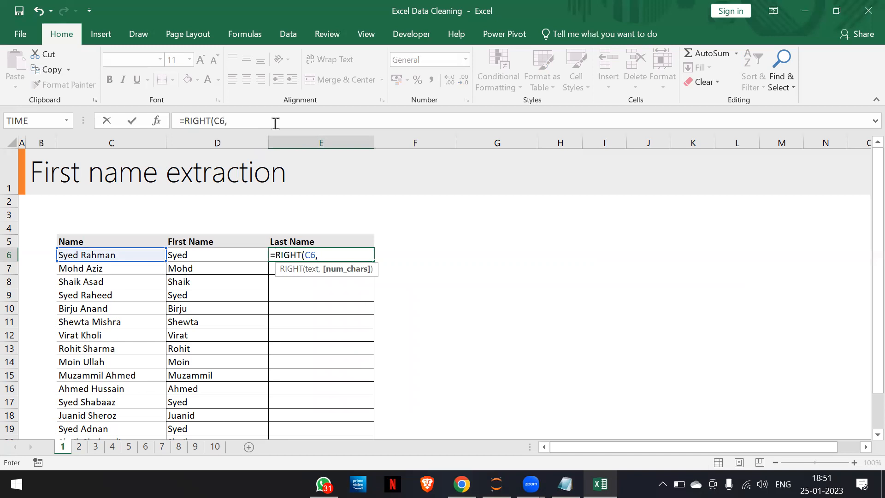
Step: Begin the character count of the RIGHT formula in E6 with LEN(TRIM((C6))
text(len)
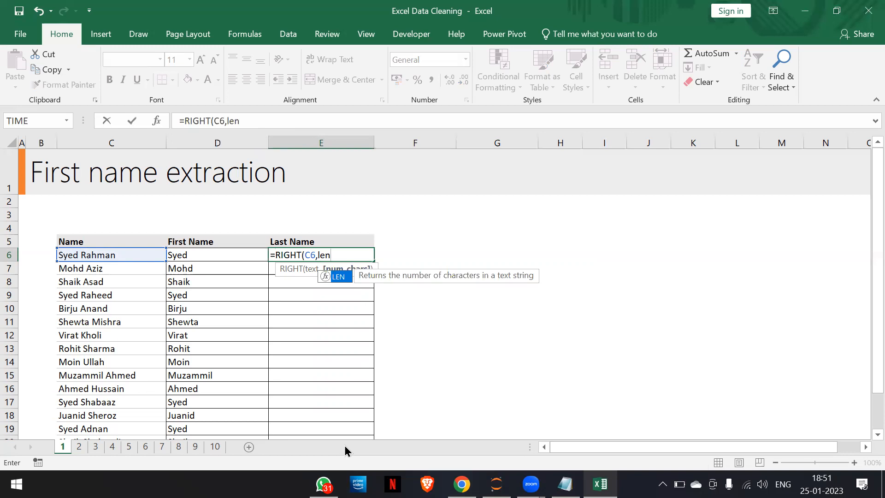
key(Return)
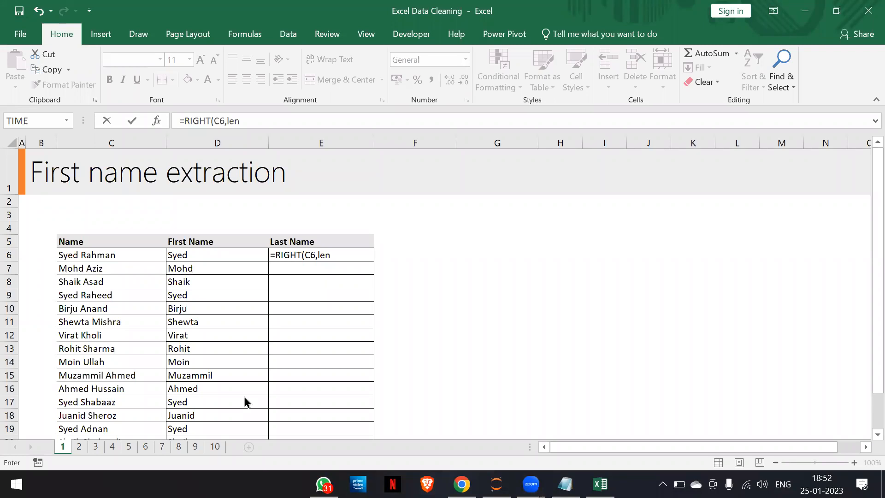
click(251, 120)
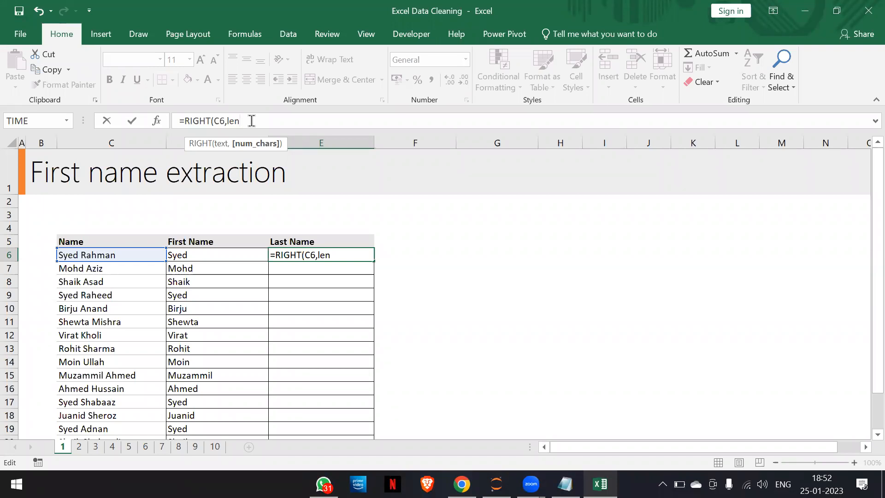
key(BackSpace)
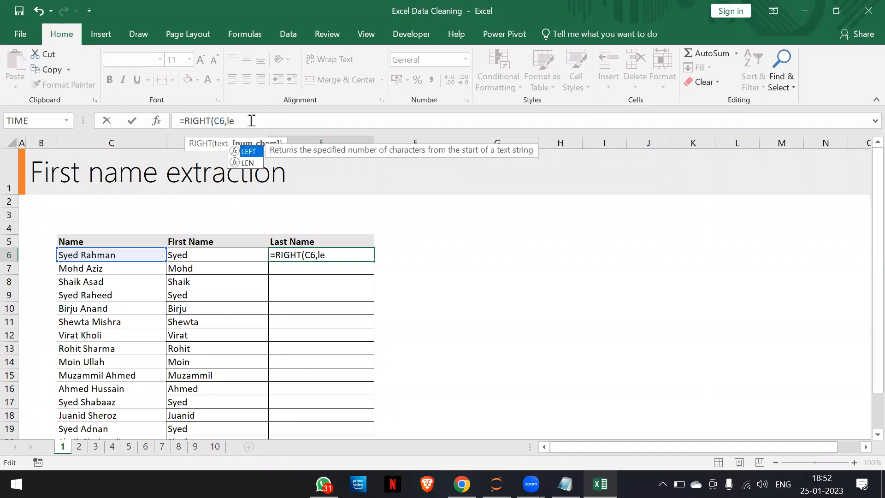
text(n)
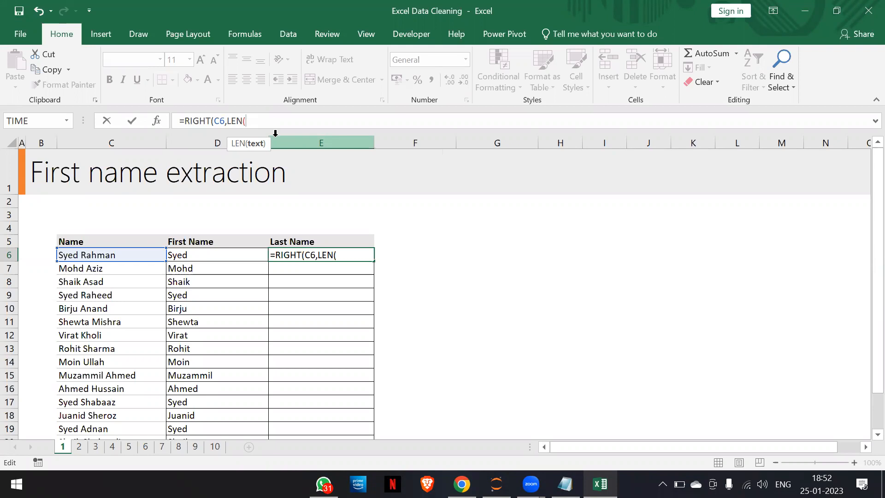
text(rim)
key(Tab)
text(()
text(C6)
text()))
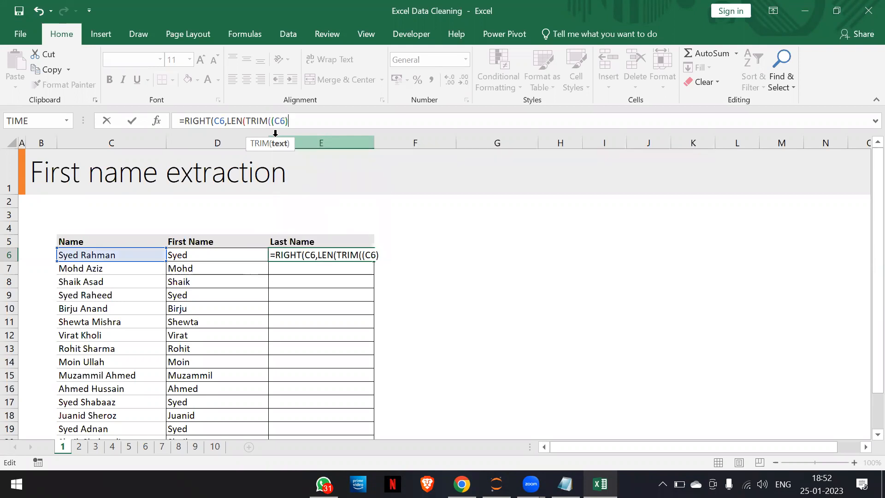
Step: Subtract a FIND function that looks for " " from the LEN count in the RIGHT formula of E6
text(-)
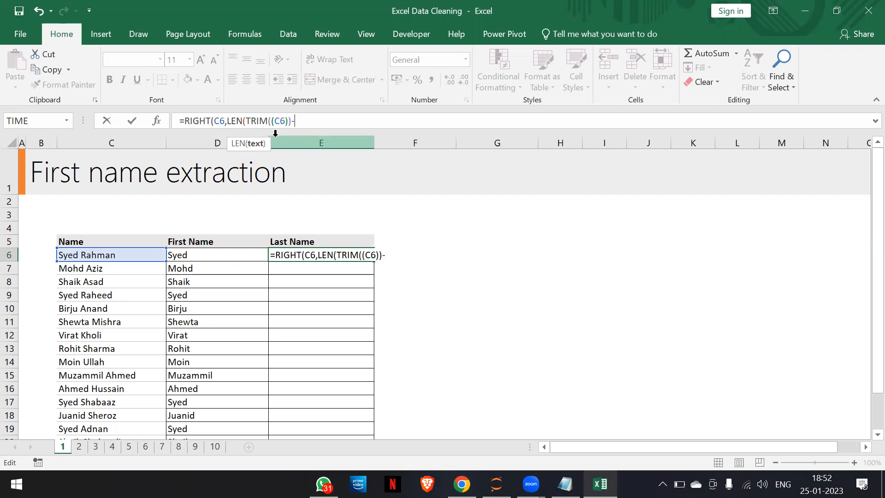
text(Find)
key(Tab)
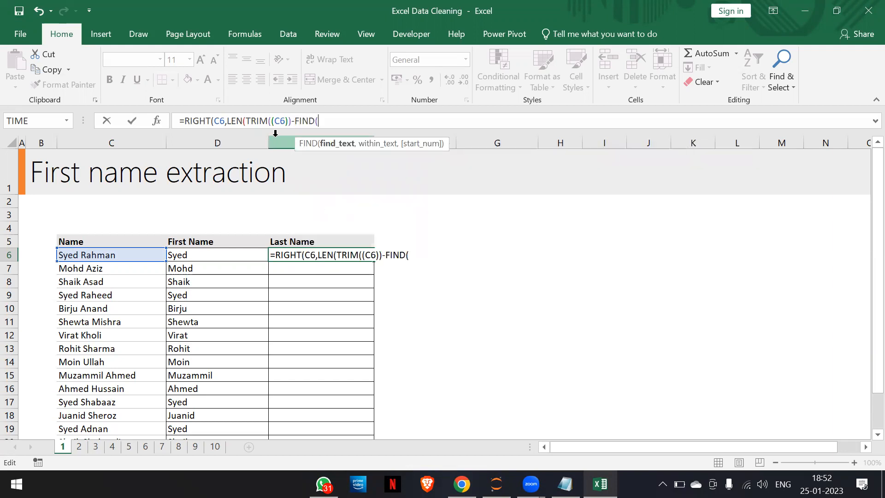
text(:)
key(BackSpace)
text(" ",)
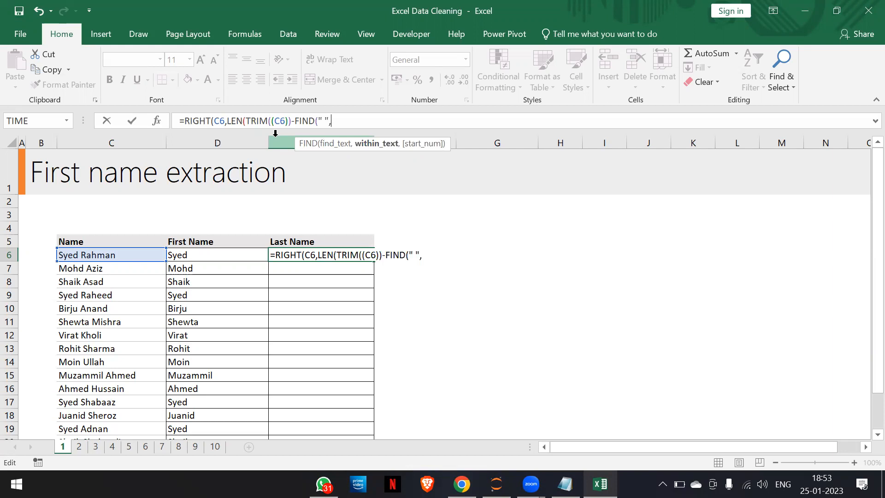
Step: Give FIND the text TRIM(C6), close the parentheses and enter the formula in E6 with the proposed correction
text(trim)
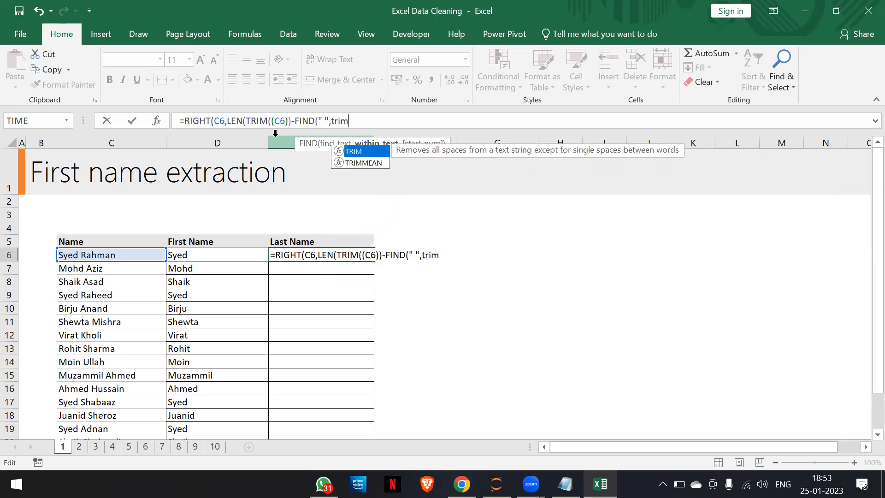
key(Tab)
text(C)
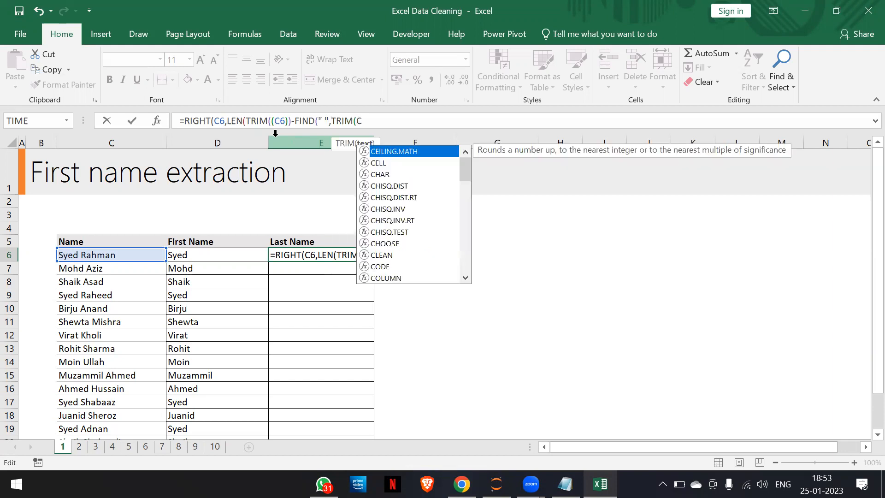
text(6))))
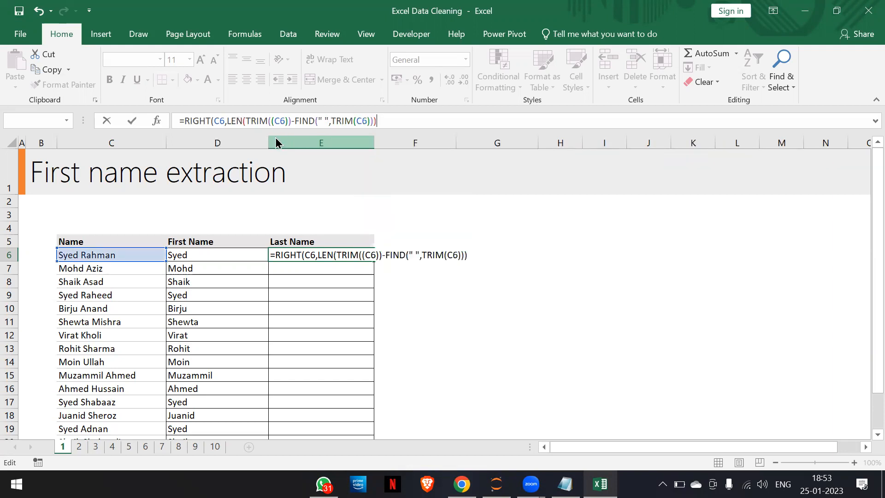
key(Return)
key(Return)
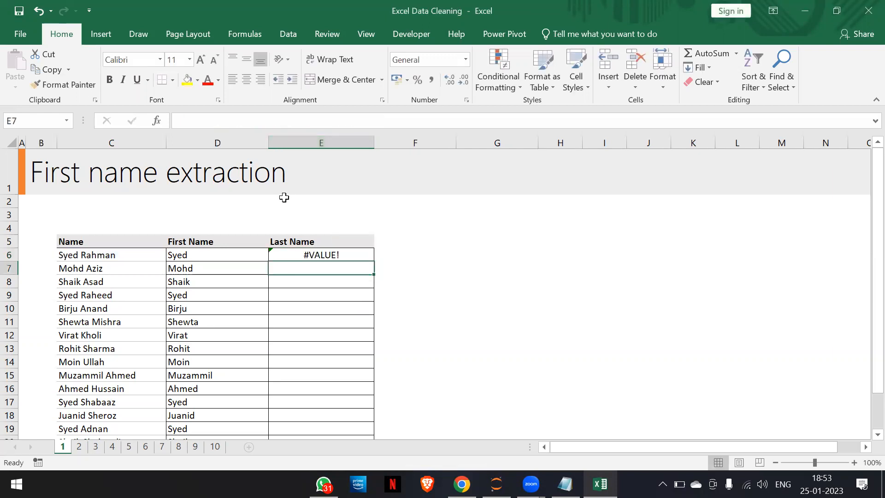
Step: Try to remove the last closing parenthesis from the formula in E6, accepting the proposed correction
click(309, 255)
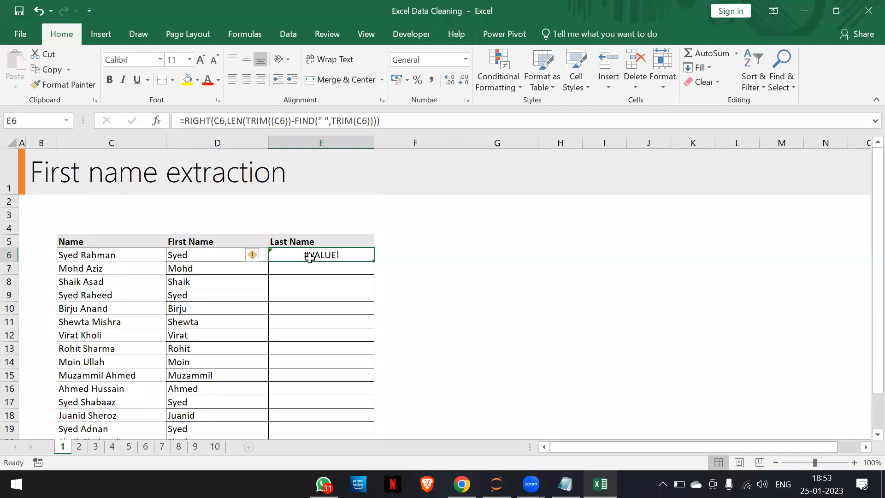
click(396, 124)
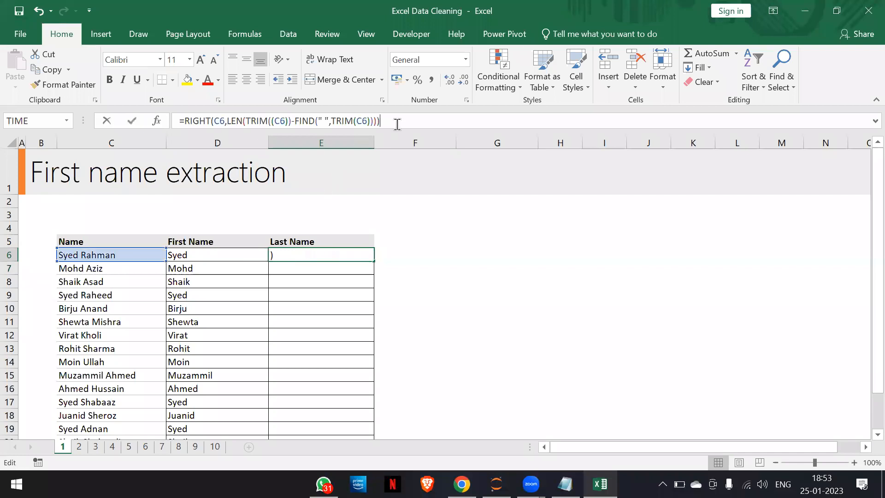
key(BackSpace)
key(Return)
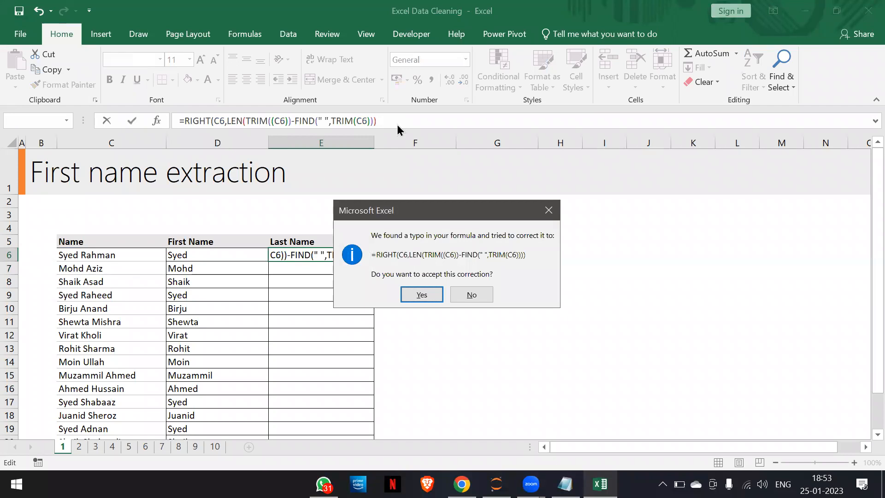
key(Return)
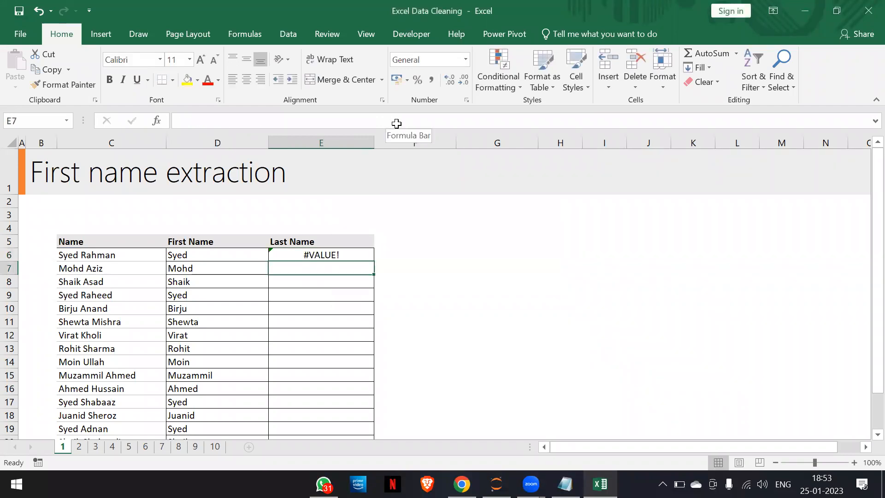
Step: Remove the extra parentheses in E6 so the formula reads =RIGHT(C6,LEN(TRIM(C6))-FIND(" ",TRIM(C6)))
click(326, 256)
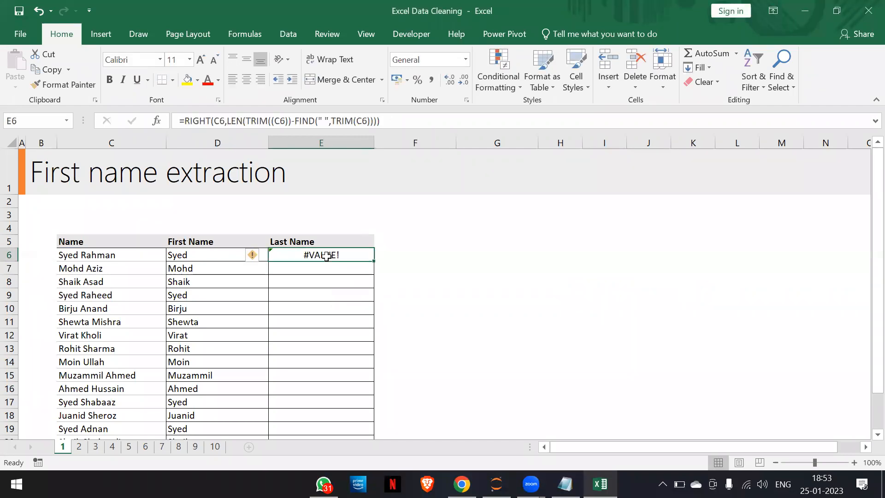
click(389, 124)
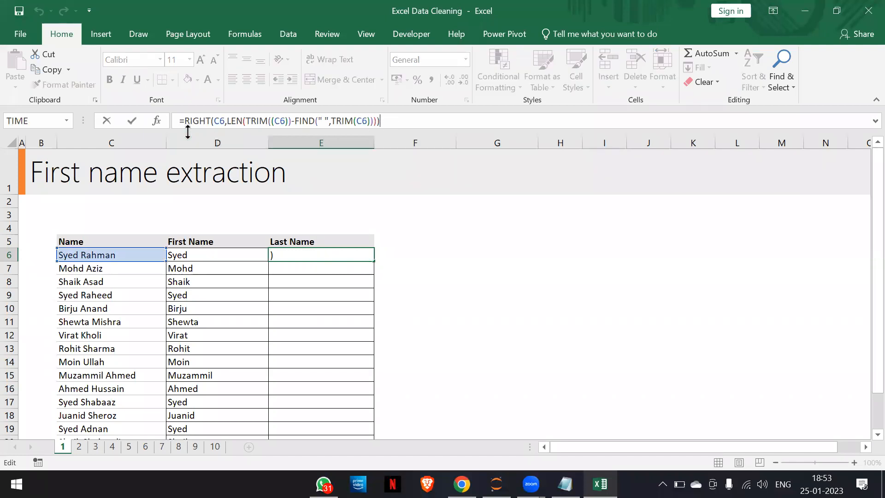
click(270, 125)
key(BackSpace)
key(Right)
key(Right)
key(Right)
key(Right)
key(Right)
key(Right)
key(Right)
key(Right)
key(Right)
key(Right)
key(Right)
key(Right)
key(Right)
key(Right)
key(Right)
key(Right)
key(Right)
key(Right)
key(Right)
key(Right)
key(Right)
key(Right)
key(Right)
key(Right)
key(Right)
key(Right)
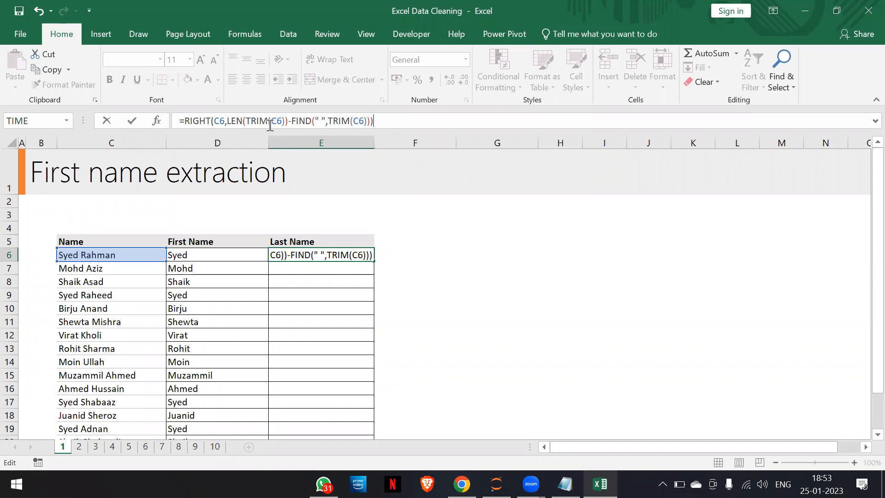
key(Return)
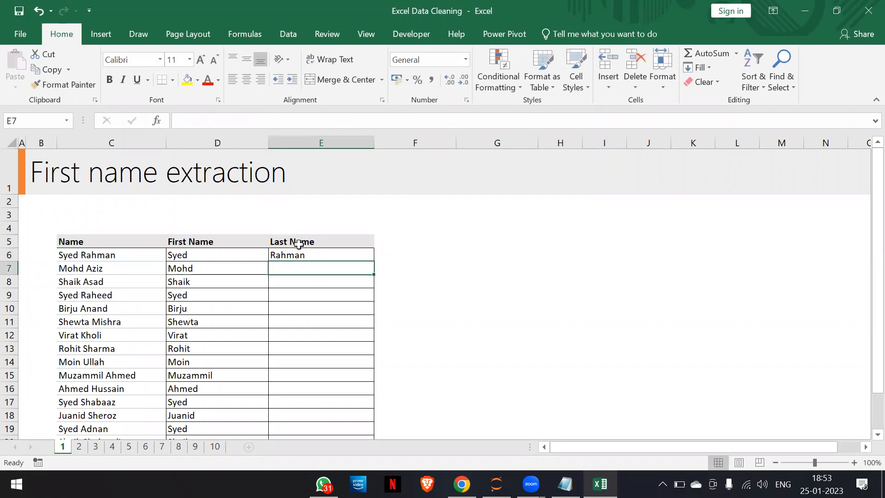
Step: Fill the RIGHT formula from E6 down the Last Name column
click(311, 256)
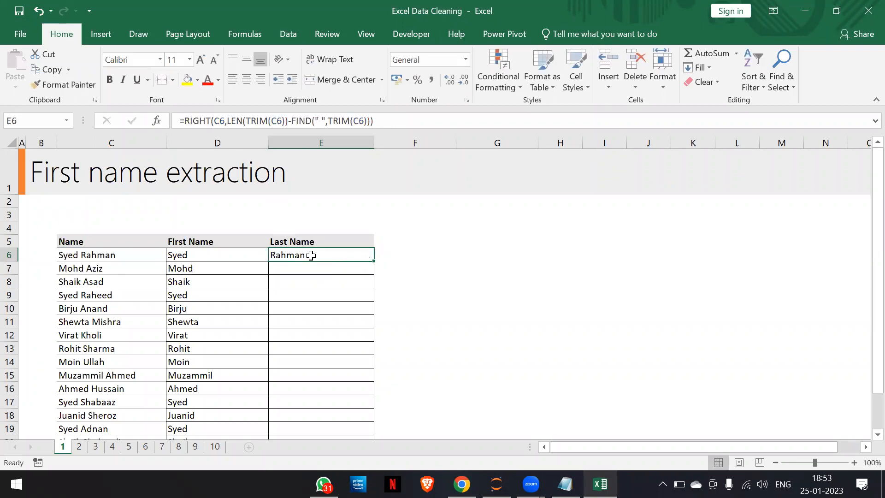
scroll(311, 256, down, 1)
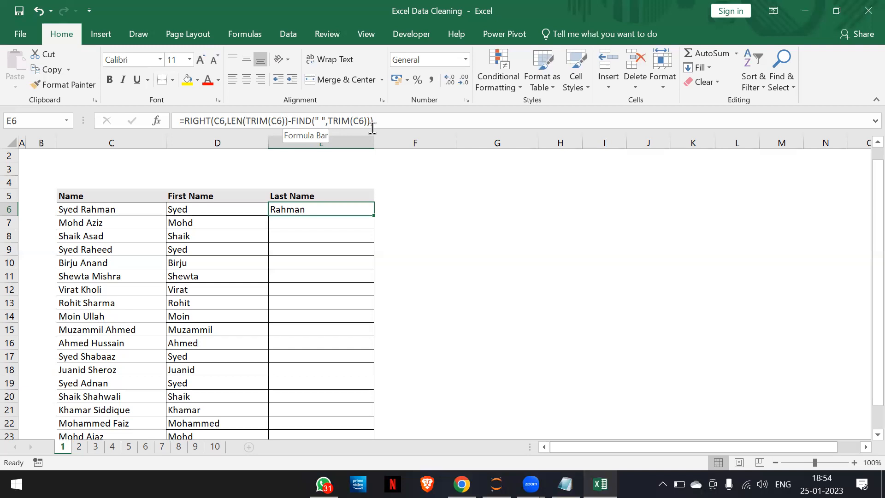
click(394, 121)
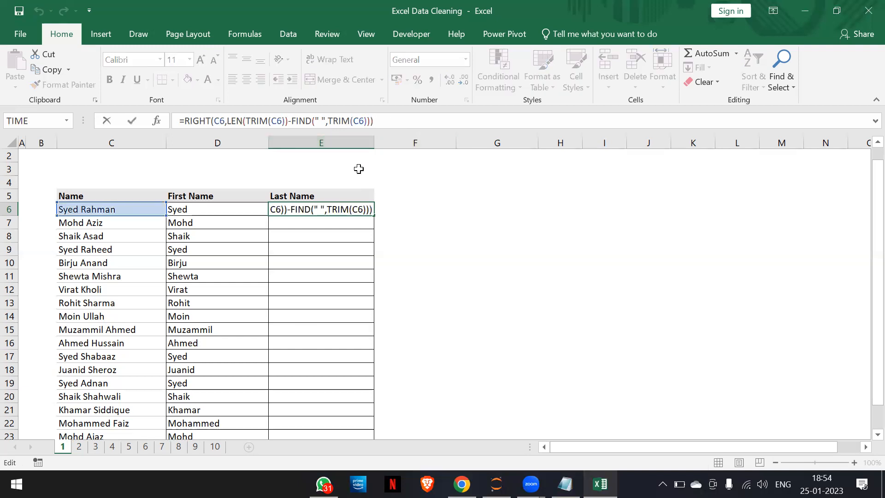
key(ctrl+Return)
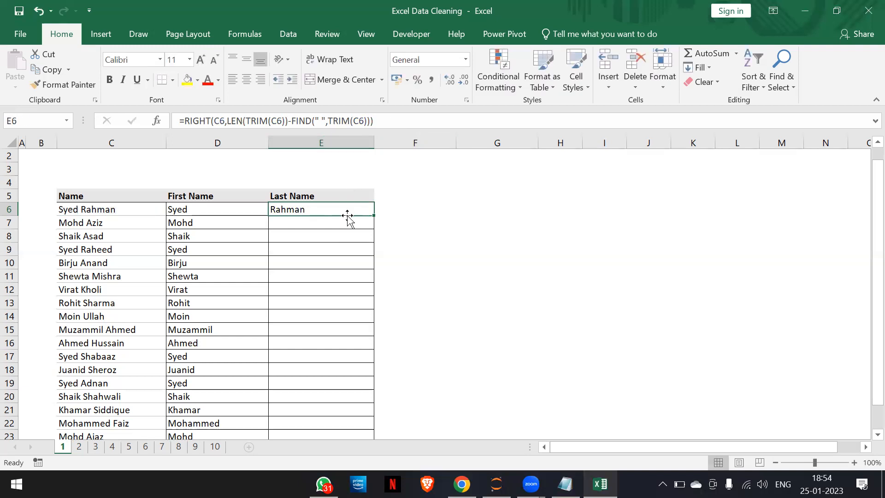
double_click(372, 215)
Step: Check the copied RIGHT formulas and the extracted names in the First Name and Last Name columns
click(331, 245)
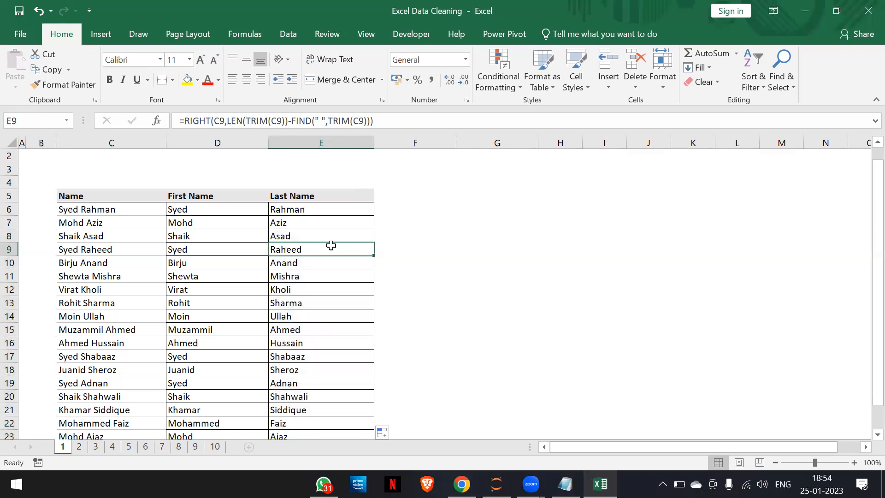
click(322, 209)
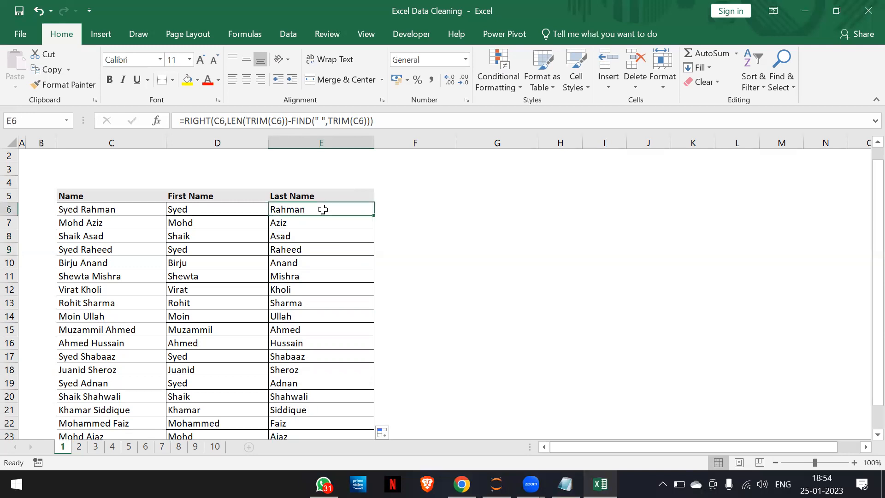
scroll(309, 335, down, 2)
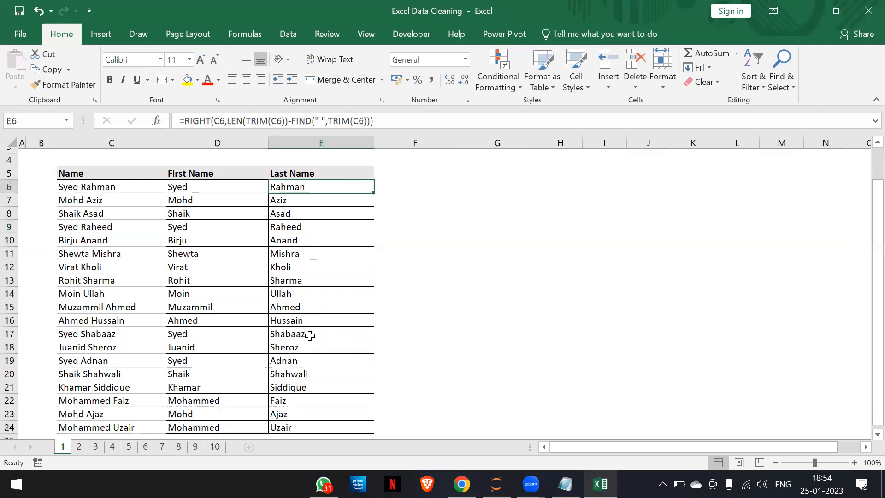
scroll(310, 336, up, 2)
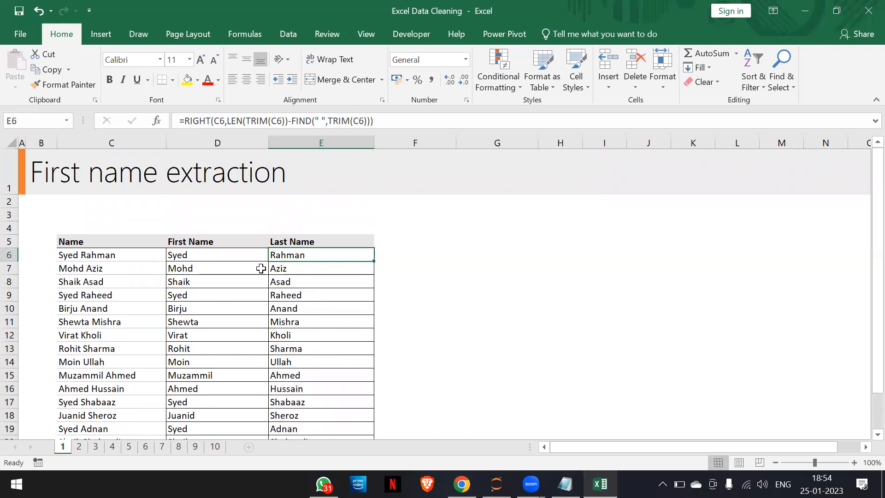
scroll(261, 268, down, 1)
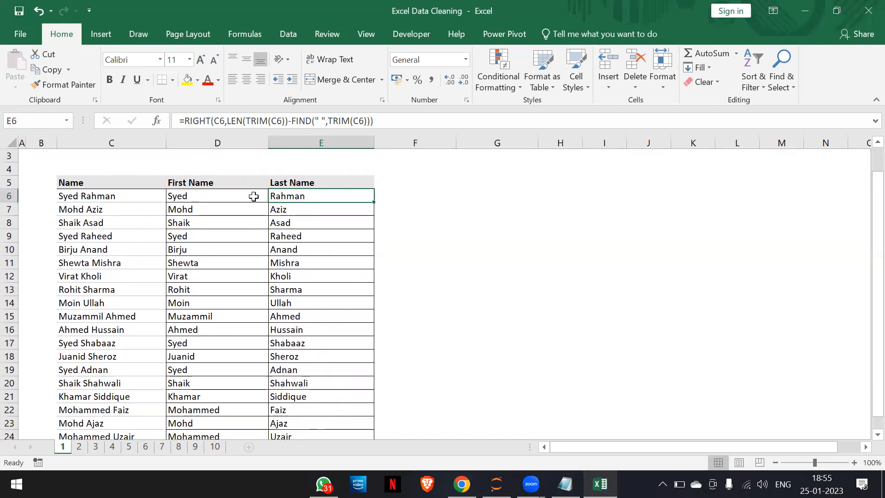
click(246, 196)
key(Right)
key(Right)
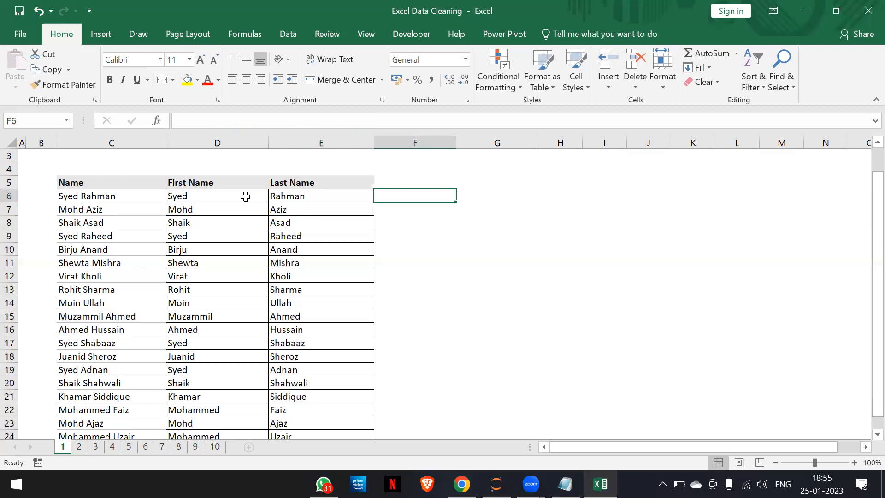
Step: Clear the formulas from the First Name and Last Name columns, cells D6 to E24
click(245, 196)
key(ctrl+shift+Down)
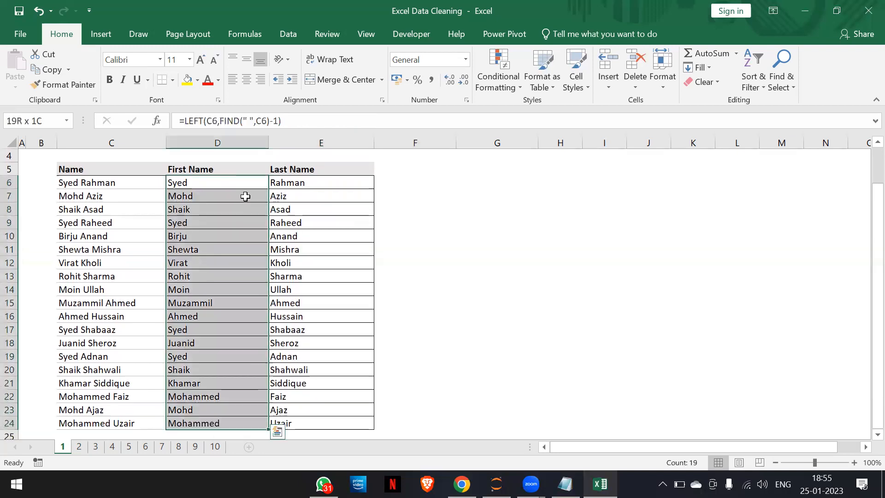
key(shift+Right)
key(Delete)
key(Left)
key(Right)
key(Right)
key(Left)
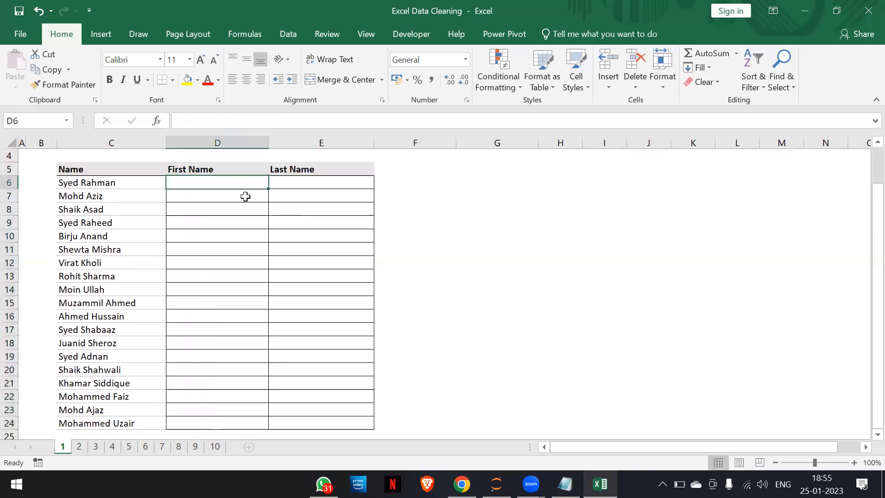
Step: Enter the first names from C6 and C7 in D6 and D7, accepting the Flash Fill suggestion for the First Name column
text(Syed)
key(Return)
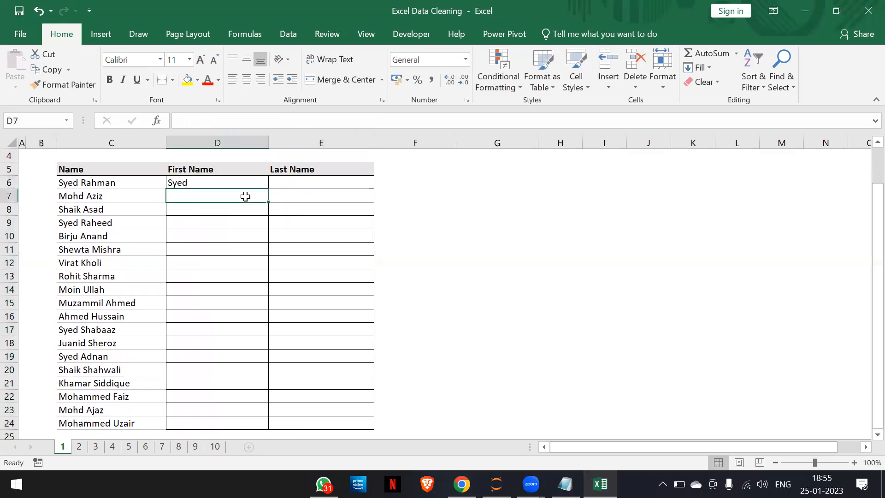
text(Mohd)
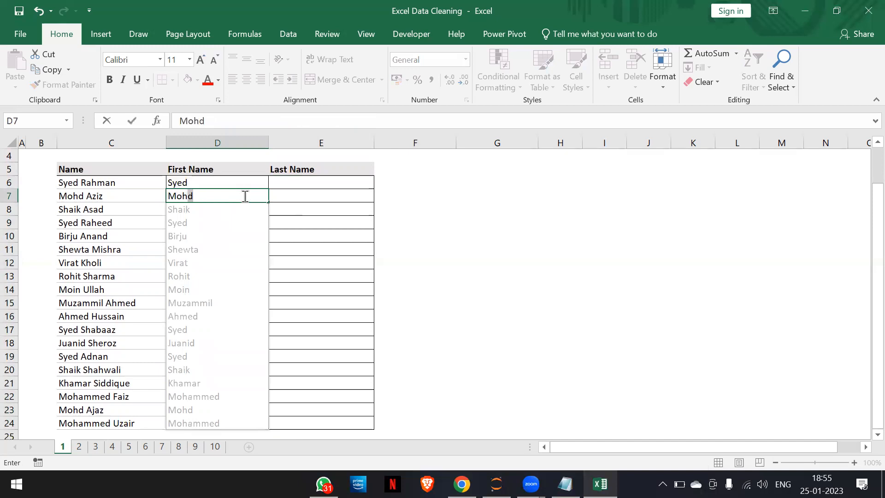
key(Return)
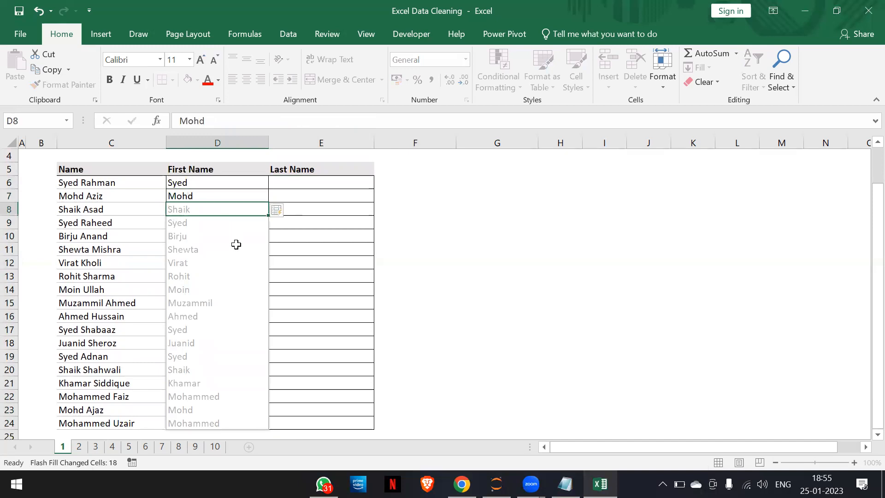
Step: Enter the last names from C6 and C7 in E6 and E7, accepting the Flash Fill suggestion for the Last Name column
key(Up)
key(Up)
key(Right)
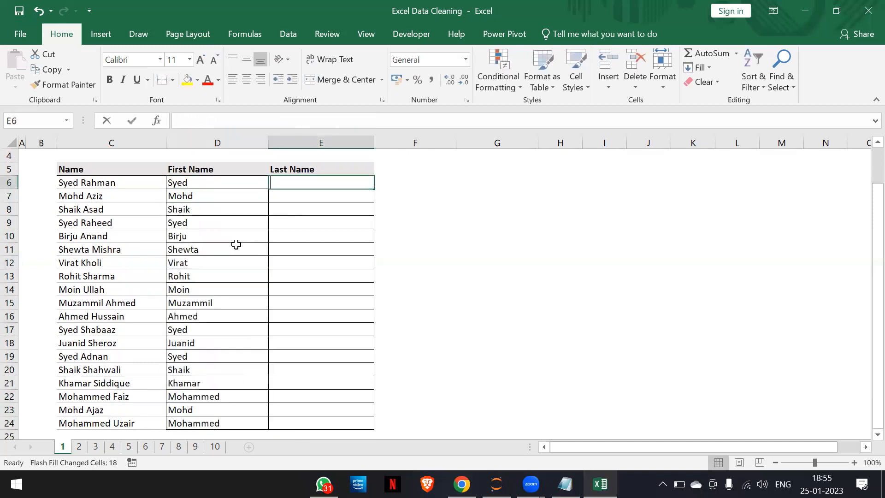
text(Rahman)
key(Return)
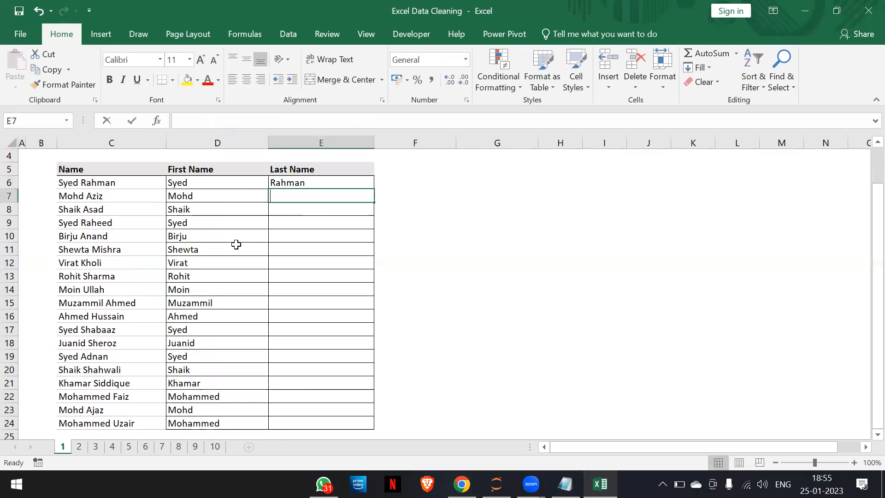
text(Aziz)
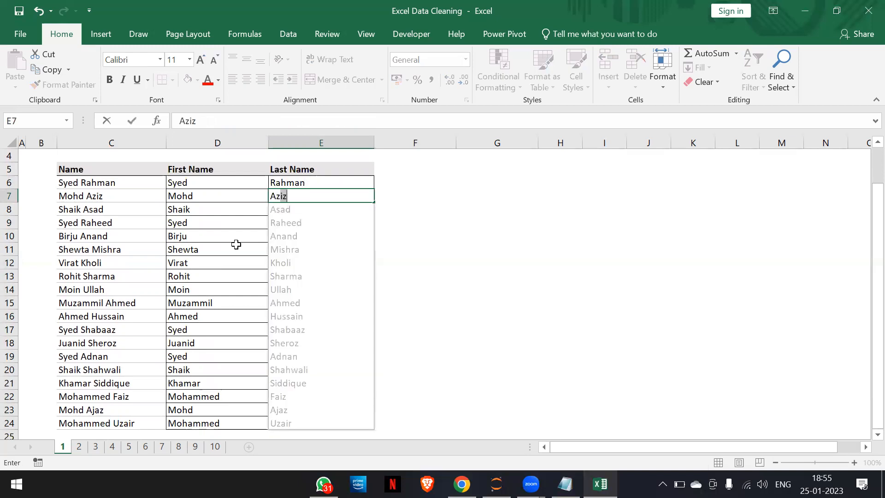
key(Return)
key(Up)
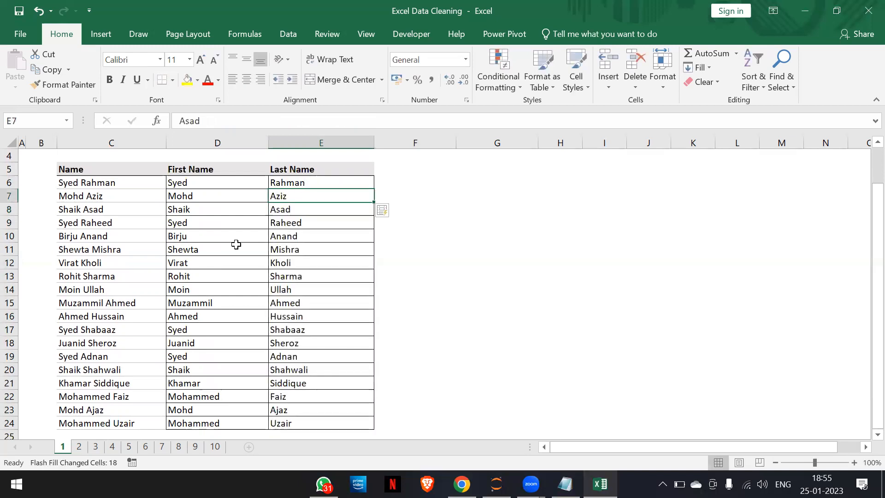
key(Up)
key(Right)
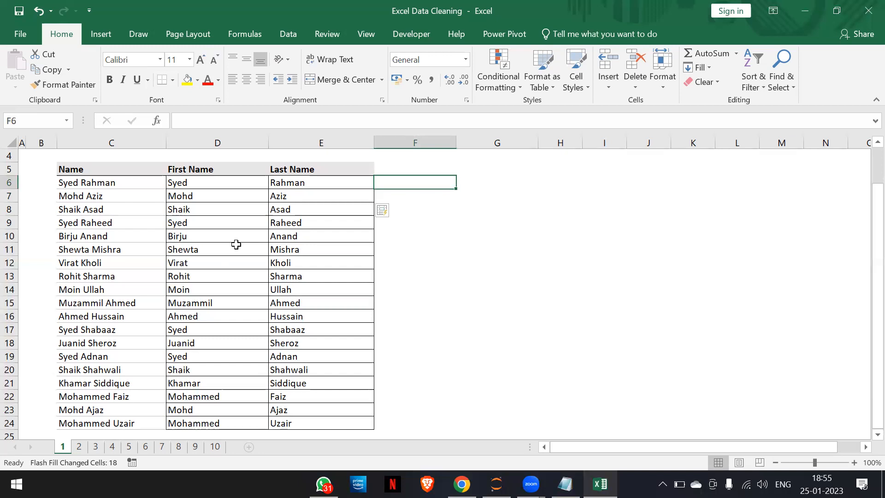
Step: Join the first and last names with a space in F6 using =CONCAT(D6," ",E6), and fill the formula down to F24
text(=c)
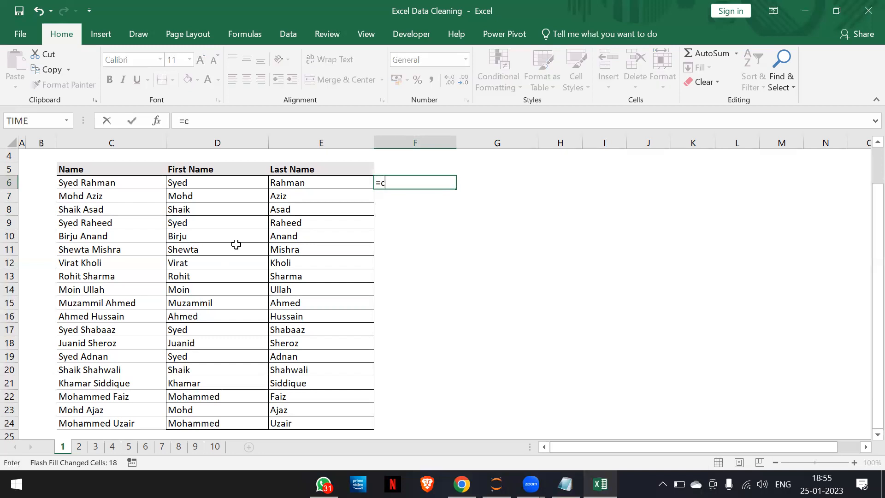
text(oncat)
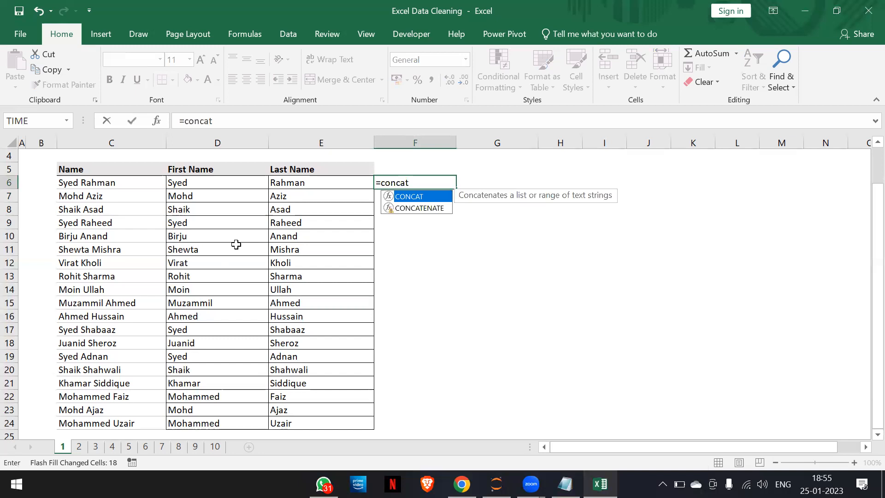
double_click(405, 198)
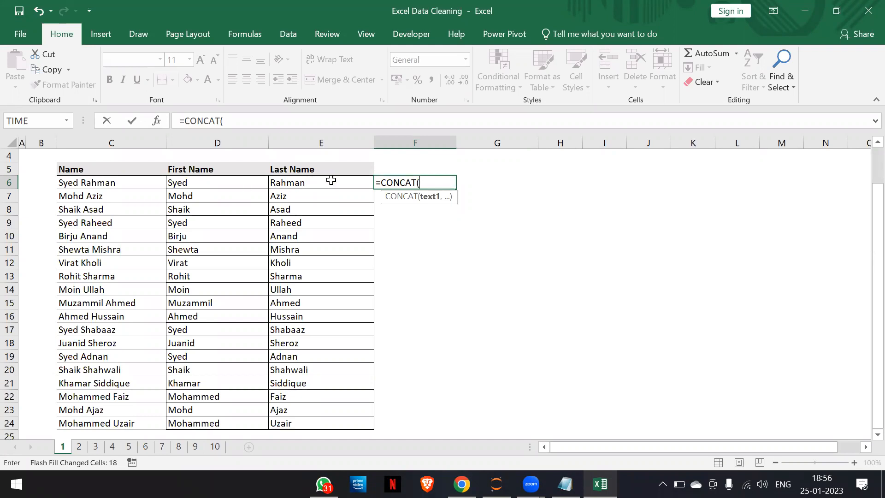
click(190, 183)
text(,)
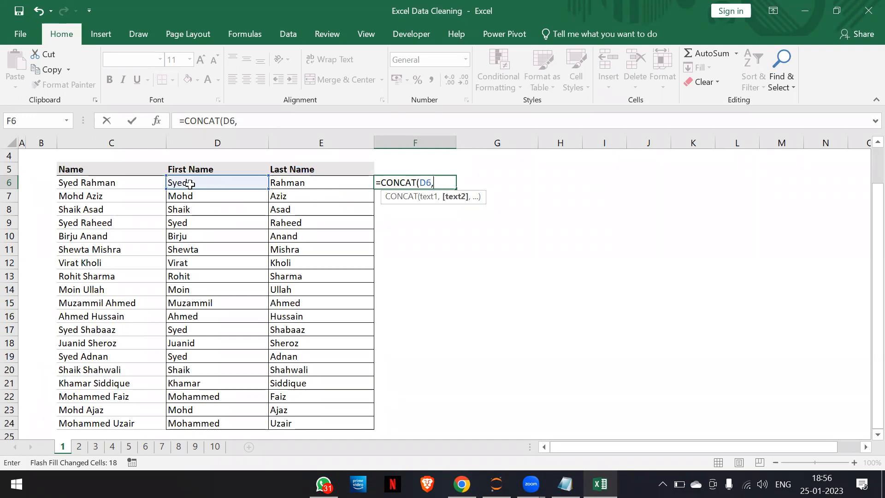
text(" ",)
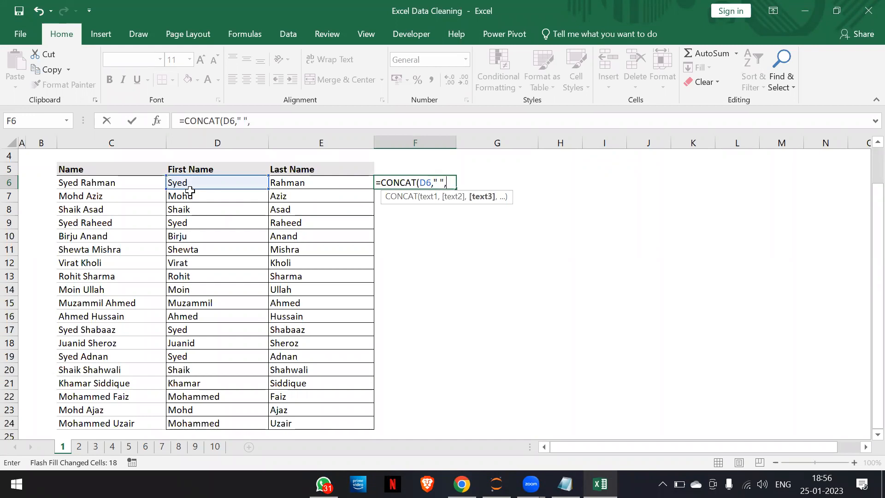
click(291, 180)
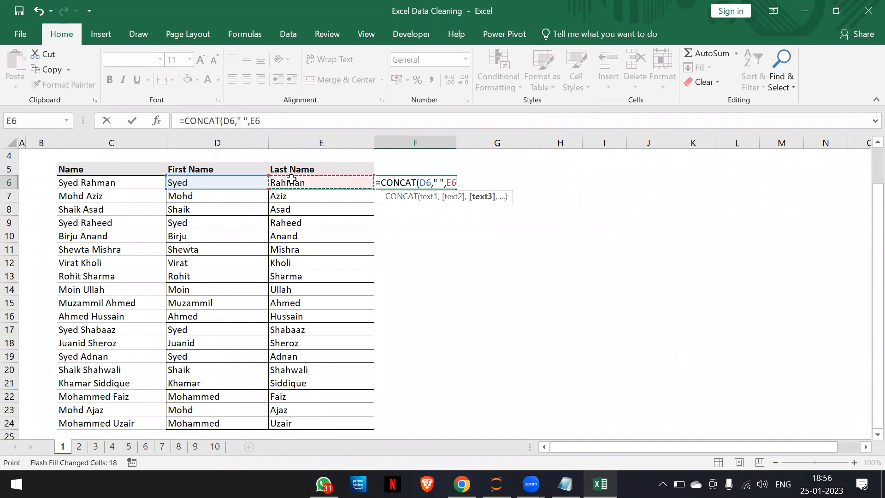
text())
key(Return)
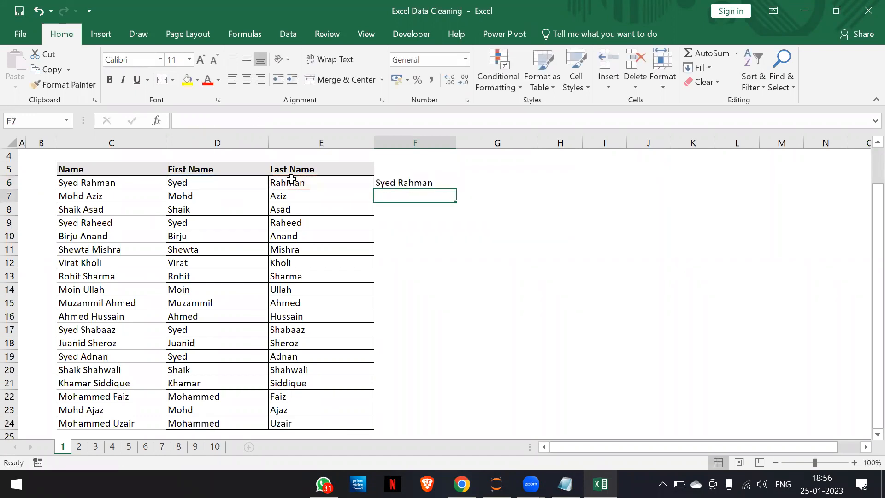
click(392, 182)
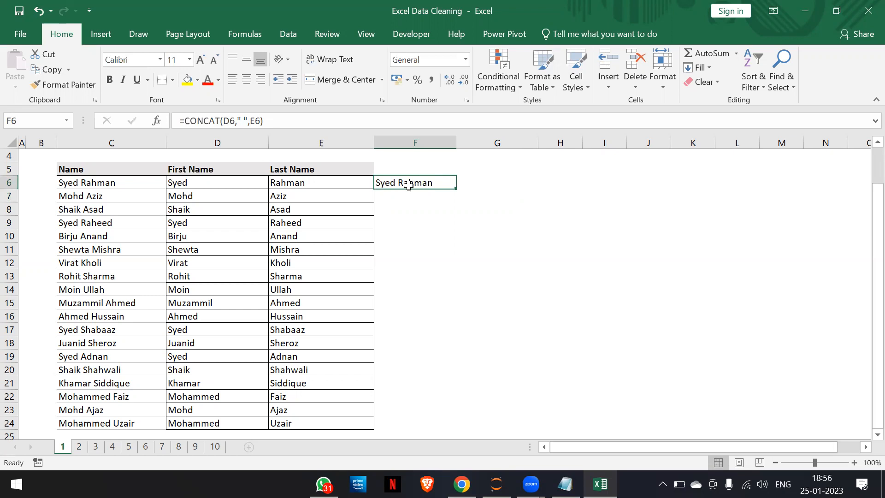
double_click(452, 187)
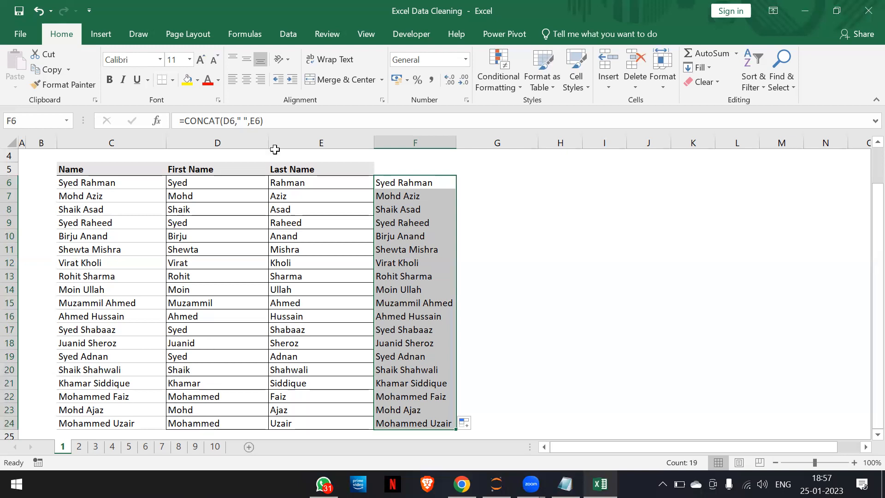
Step: Join the first and last names without a space in G6 using =CONCAT(D6,E6), and fill the formula down to G24
click(482, 183)
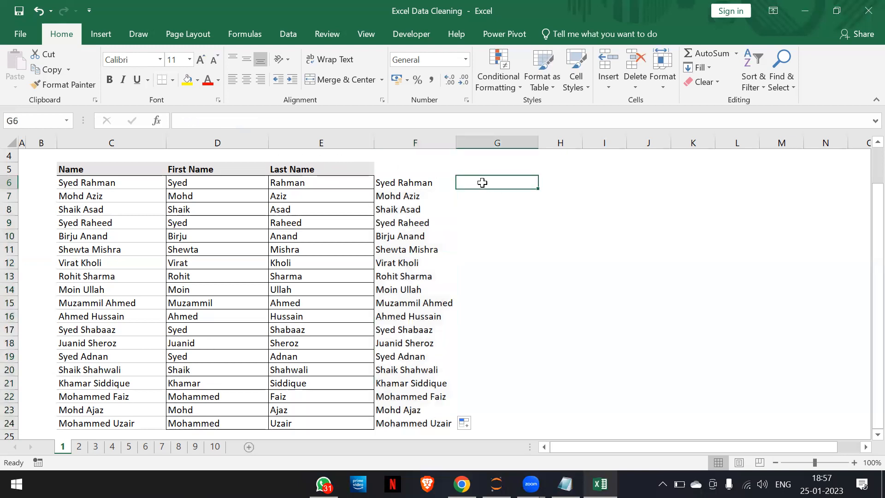
text(=concat)
key(Tab)
key(Left)
key(Left)
key(Left)
text(,)
key(Left)
key(Left)
text())
key(Return)
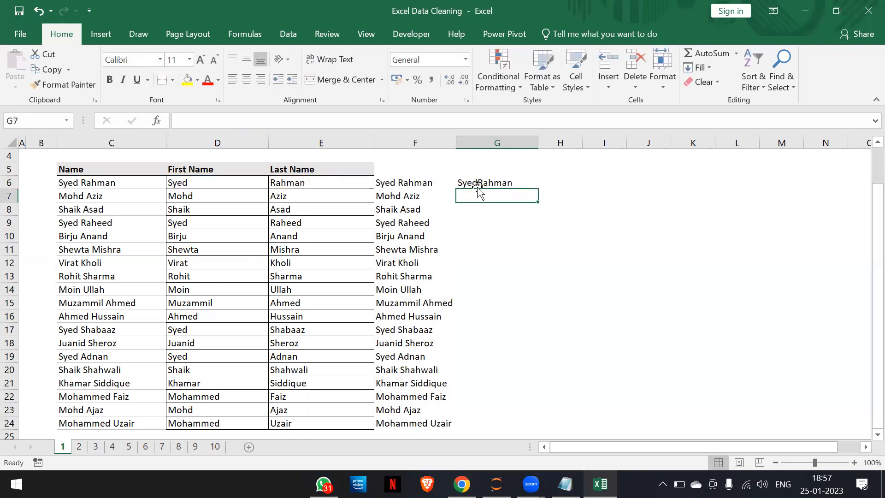
click(512, 181)
double_click(537, 189)
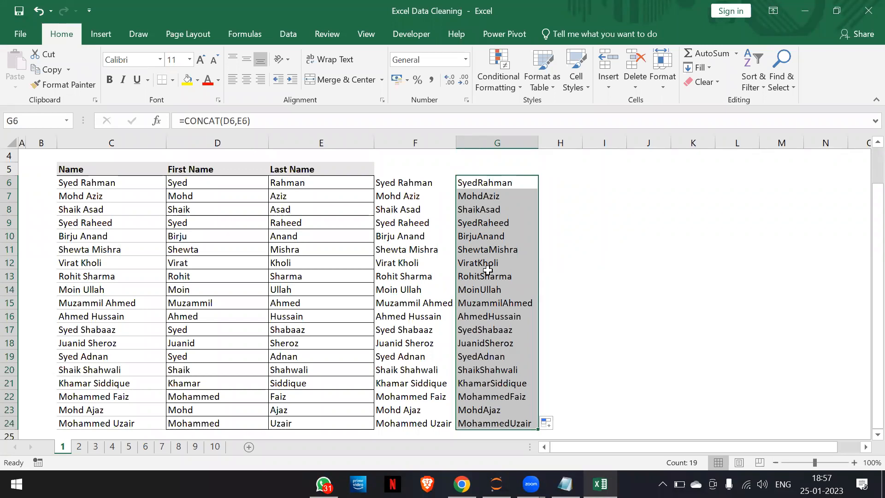
click(401, 180)
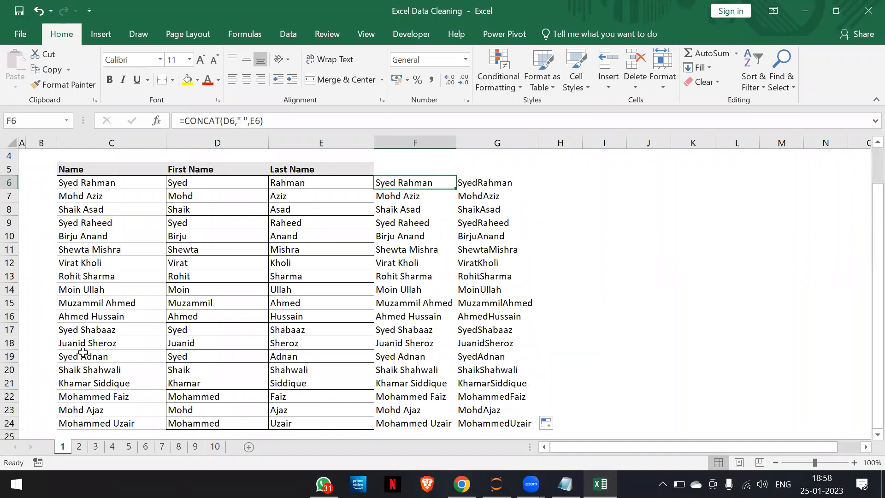
Step: Switch to sheet 2, Number to Percentage, and clear the contents of cell D6
click(79, 447)
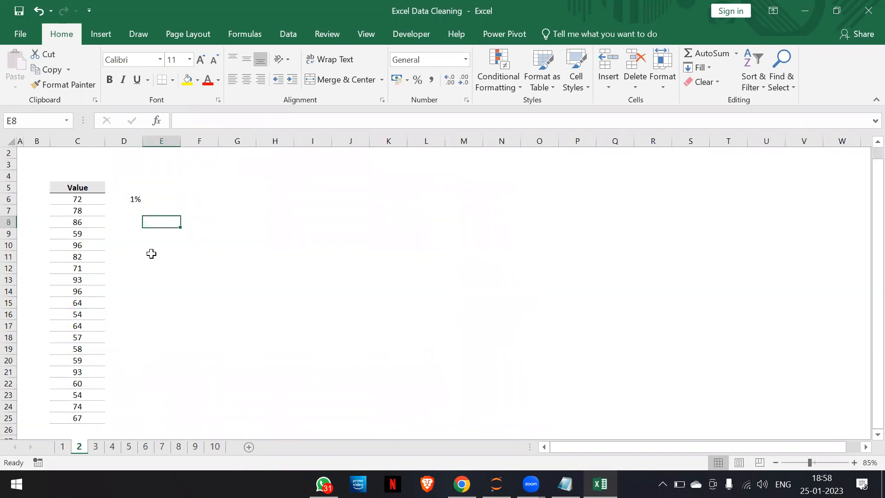
scroll(151, 254, up, 1)
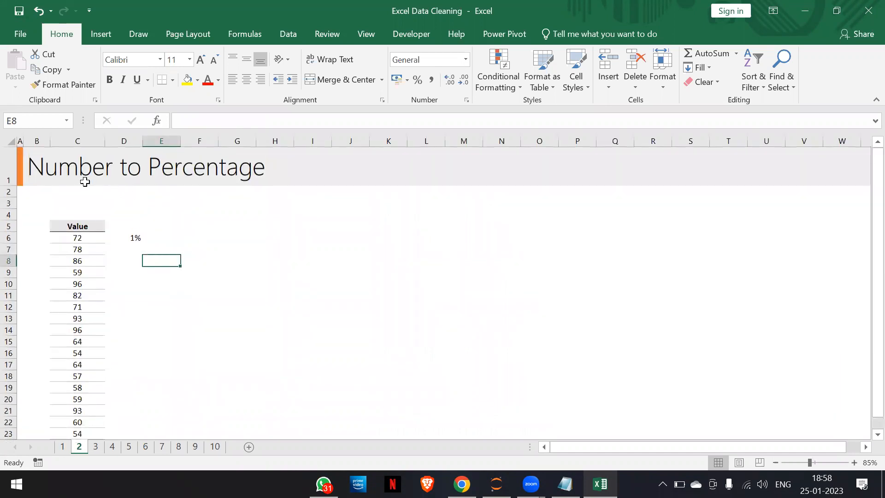
click(134, 238)
key(Delete)
key(Right)
key(Left)
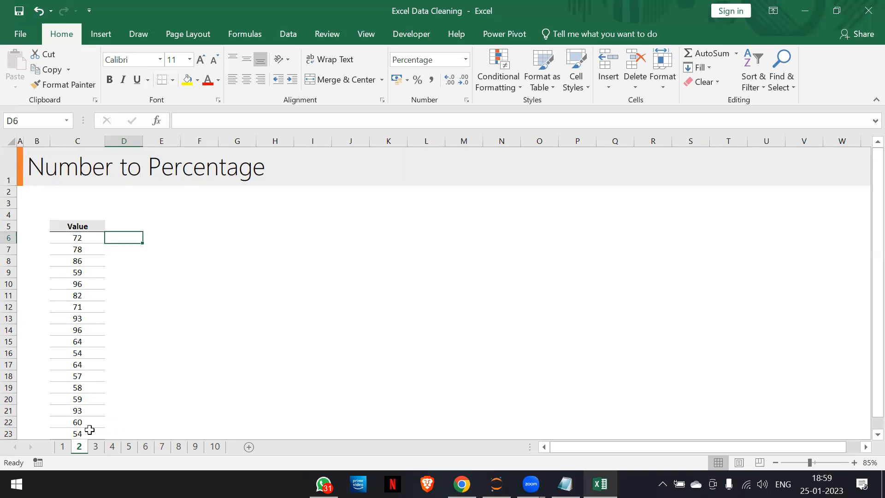
Step: Enter 1% as the multiplier in cell E6
key(Right)
key(Left)
key(Right)
text(1)
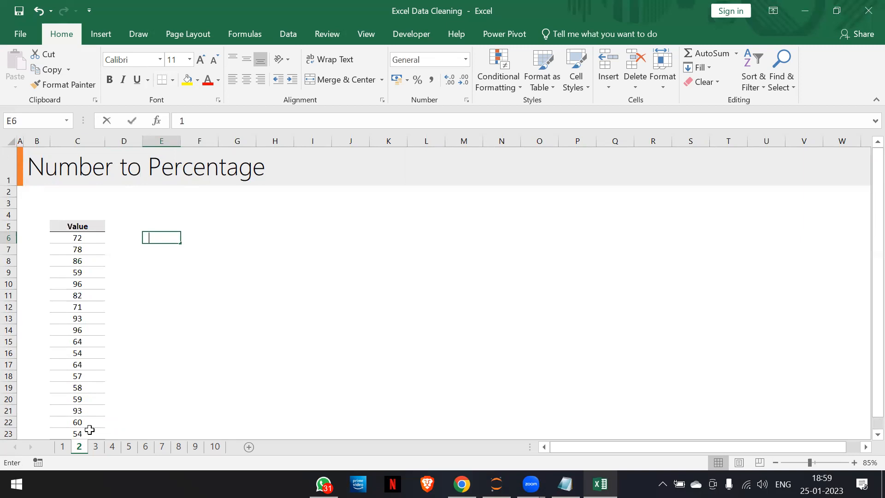
text(%)
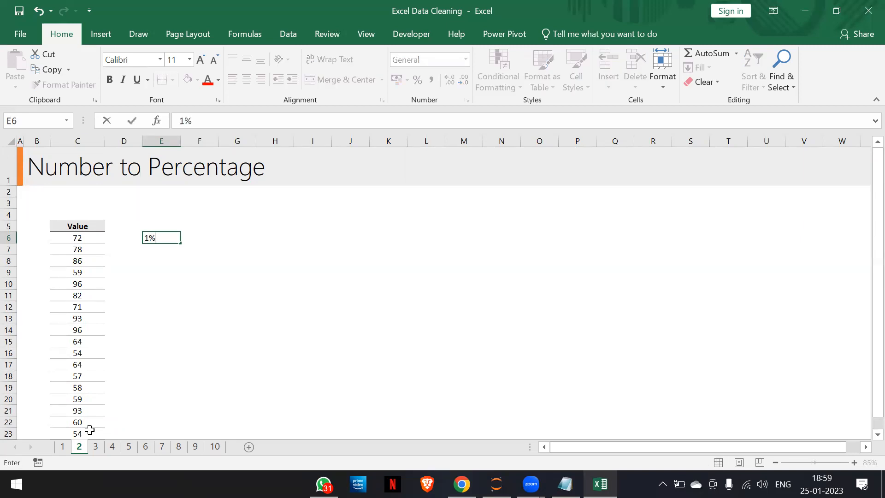
key(Return)
key(Up)
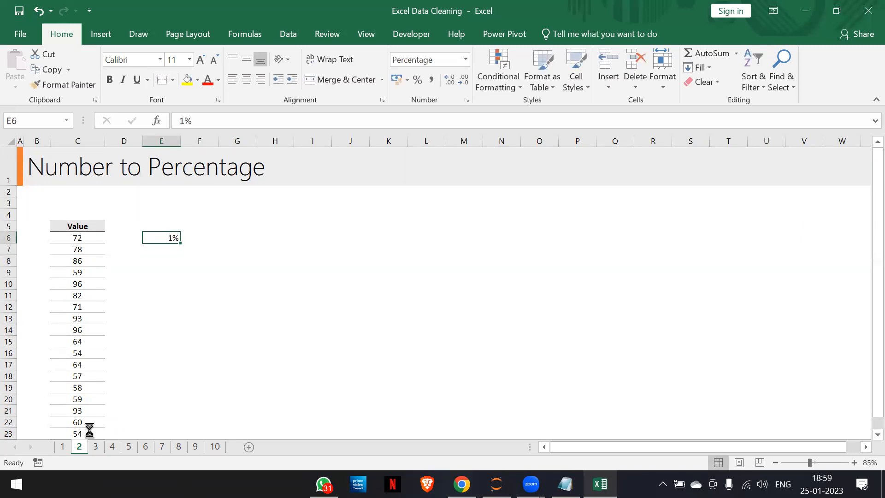
Step: Copy the 1% in E6 and apply it to the values in C6:C25 using Paste Special with the Multiply operation
key(ctrl+c)
key(Home)
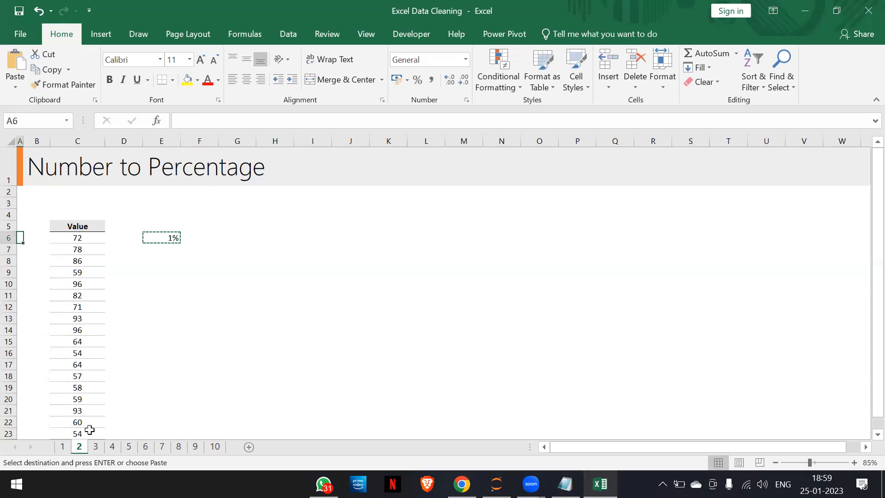
click(69, 236)
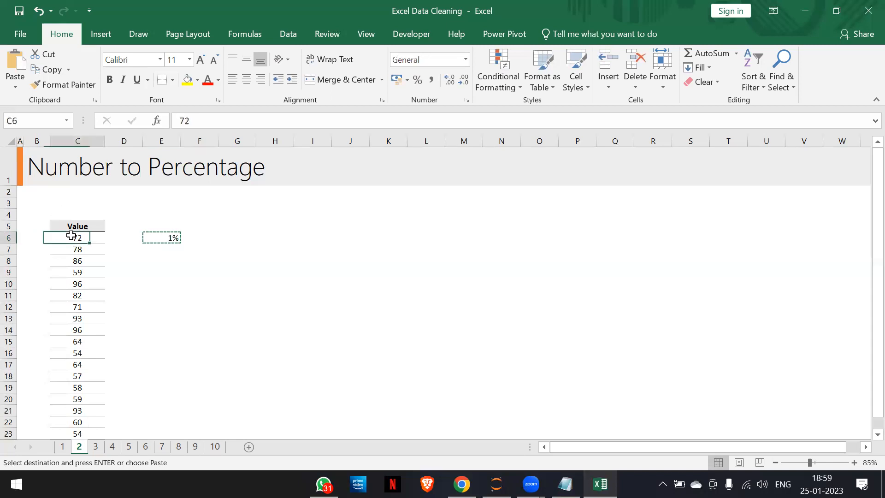
key(ctrl+shift+Down)
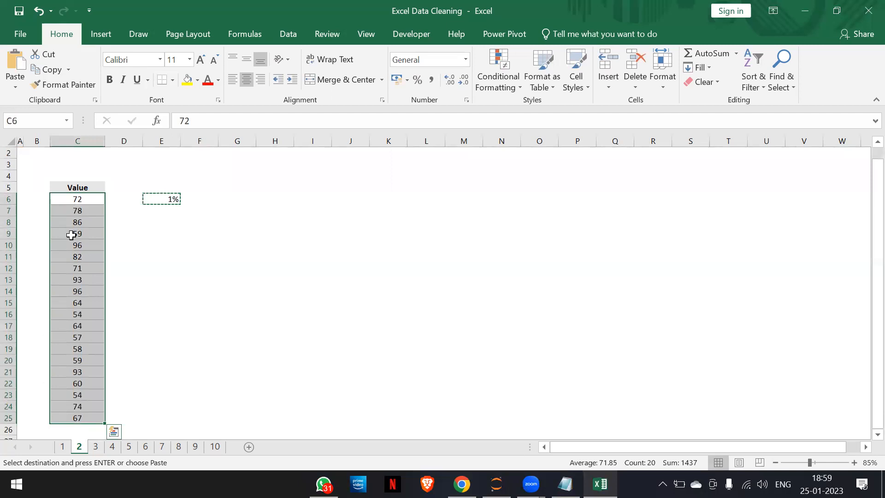
right_click(82, 199)
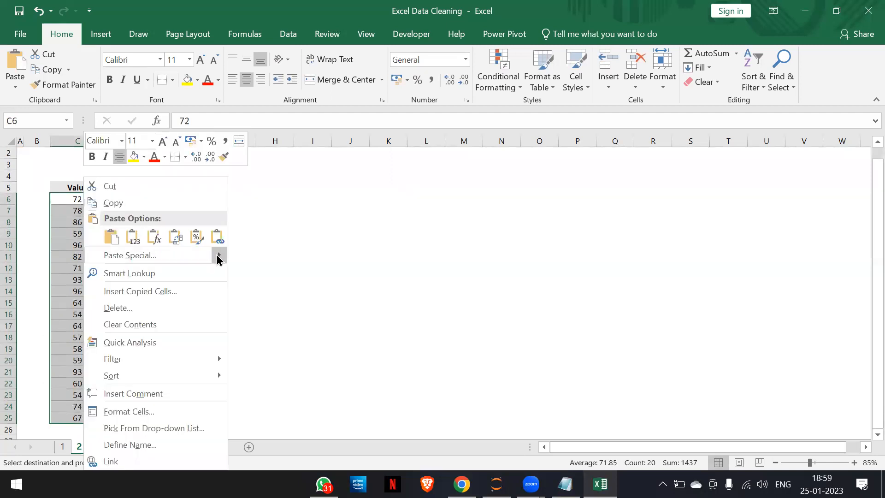
mouse_move(217, 255)
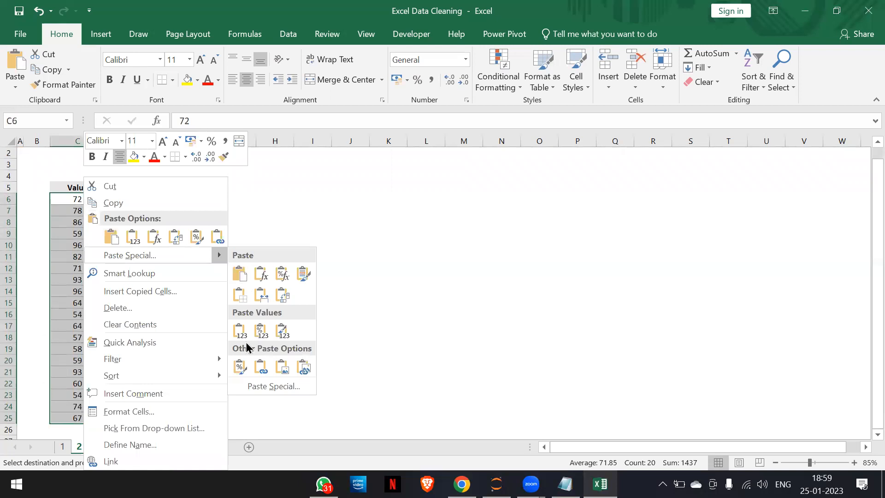
click(253, 389)
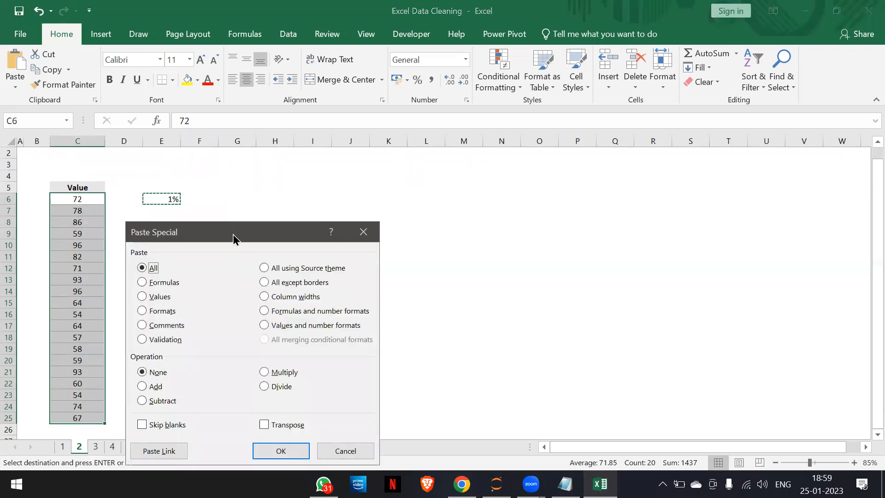
drag(233, 234, 334, 179)
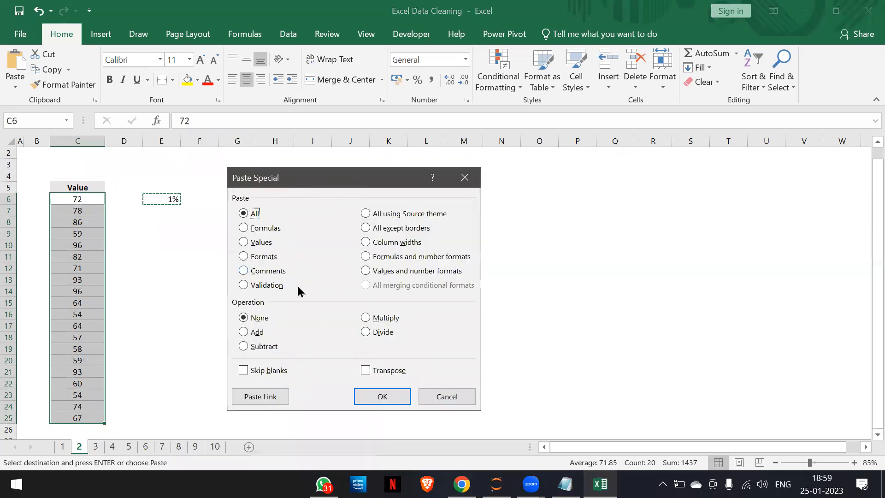
click(365, 317)
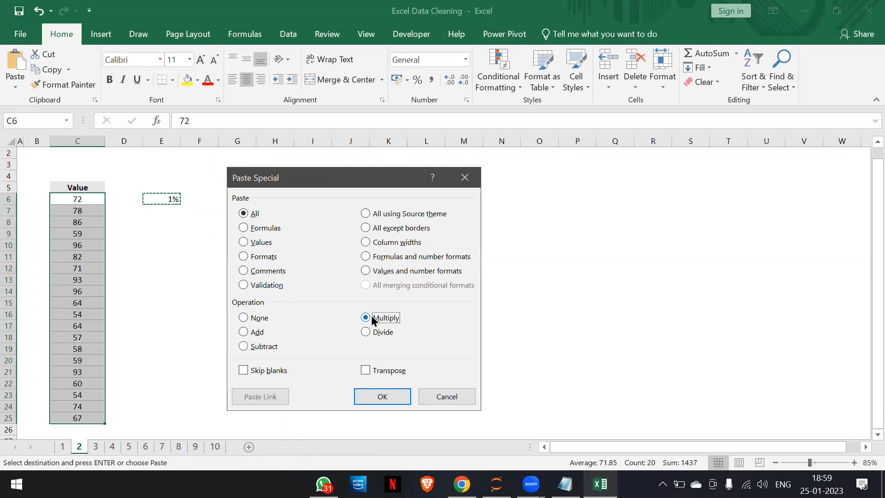
click(372, 397)
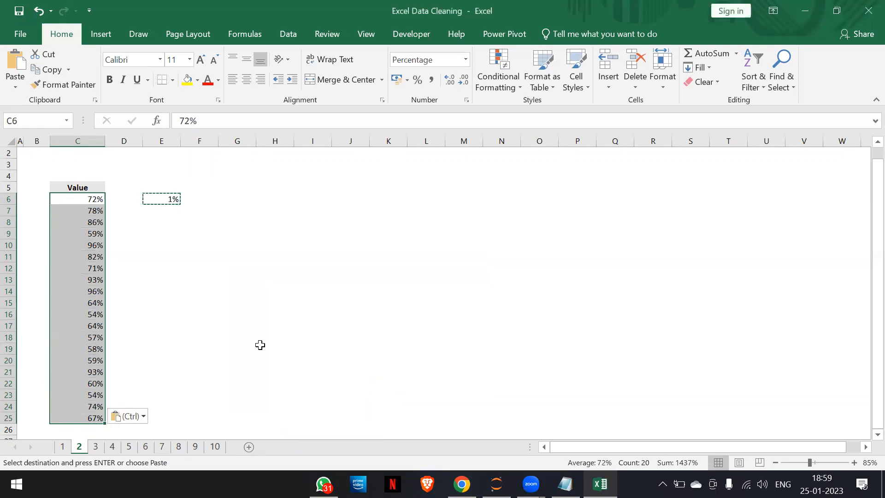
Step: Undo the Paste Special multiplication on C6:C25 and cancel the copy mode
click(85, 201)
key(Escape)
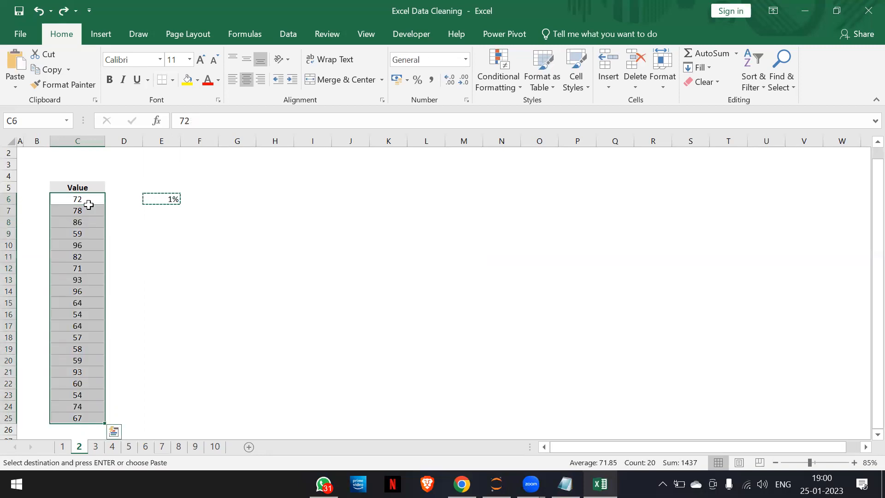
key(Escape)
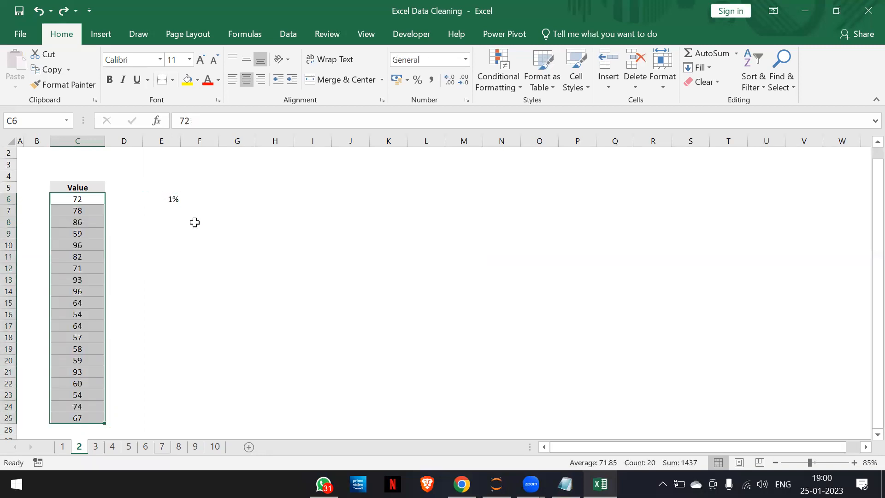
Step: Copy the 1% in E6 and multiply it into the values in C6:C25 with Paste Special
click(169, 197)
key(ctrl+c)
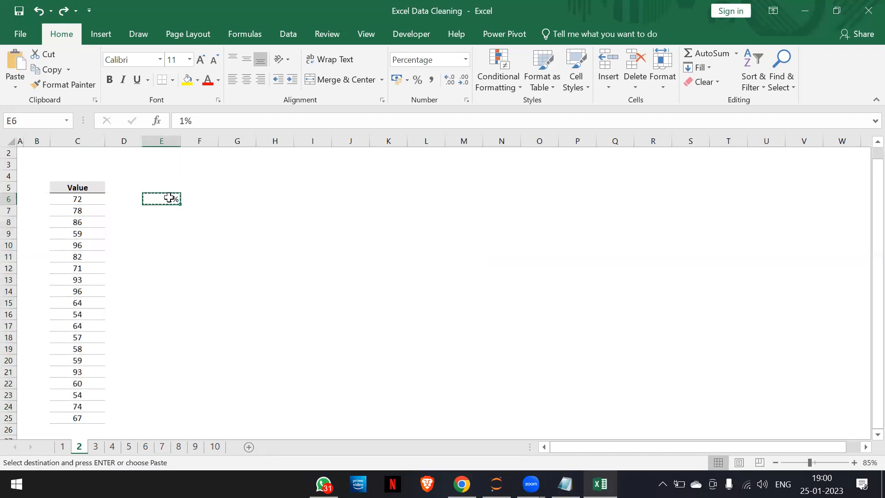
drag(76, 207, 75, 201)
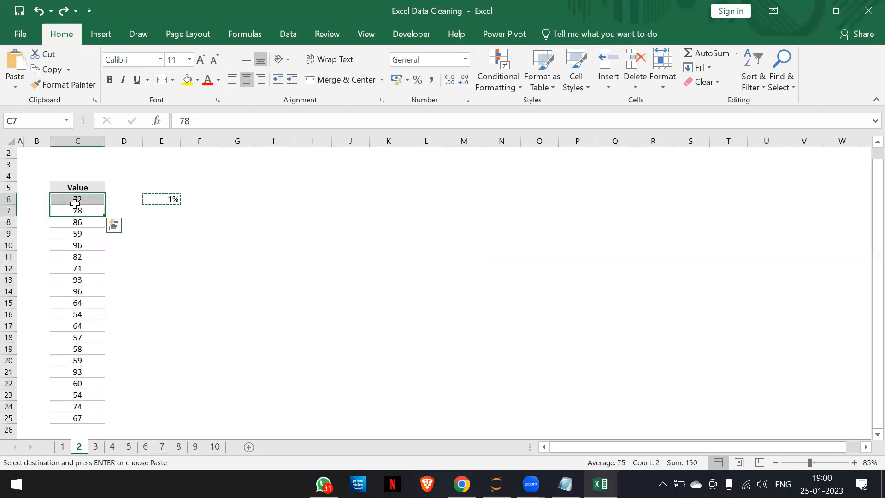
key(ctrl+shift+Down)
click(76, 203)
key(ctrl+shift+Down)
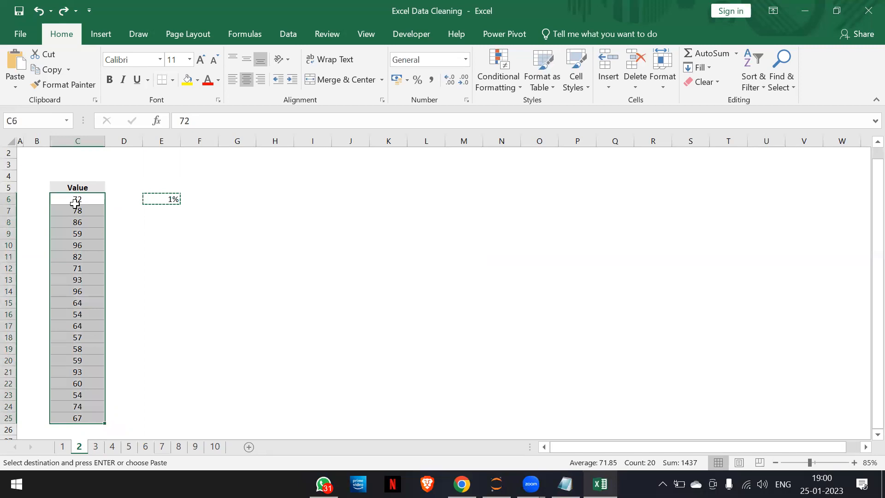
right_click(75, 206)
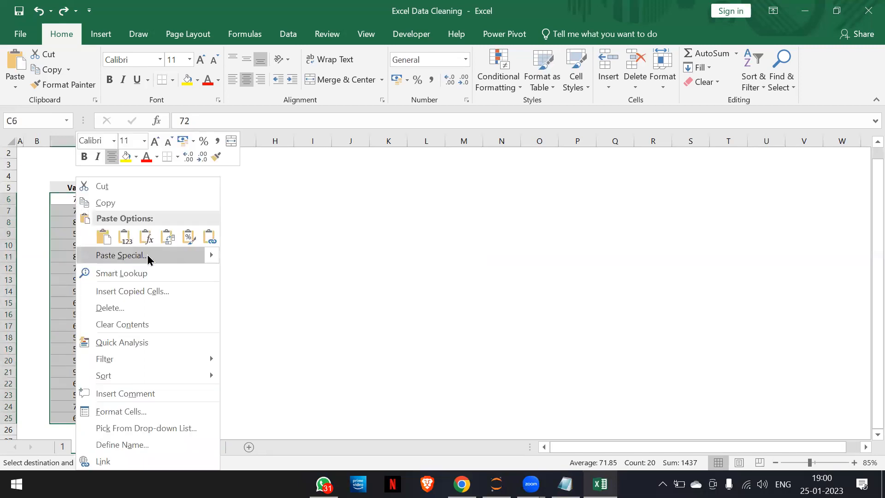
click(187, 255)
drag(146, 129, 336, 130)
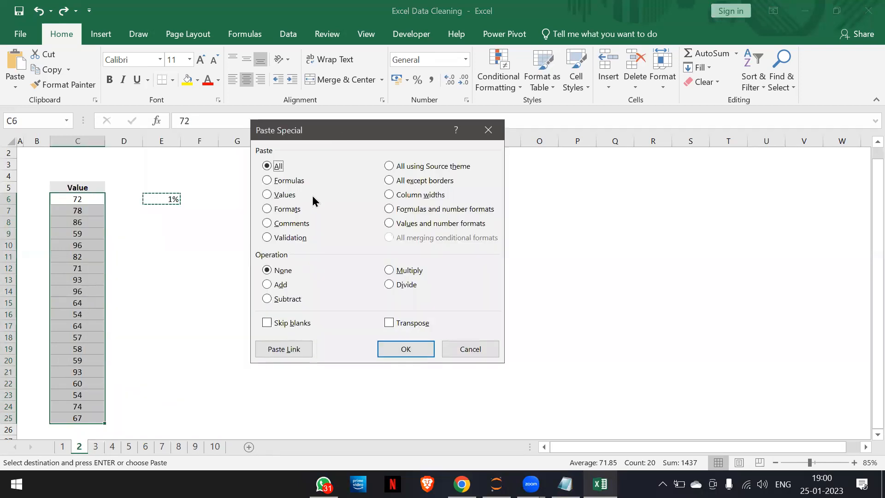
click(391, 273)
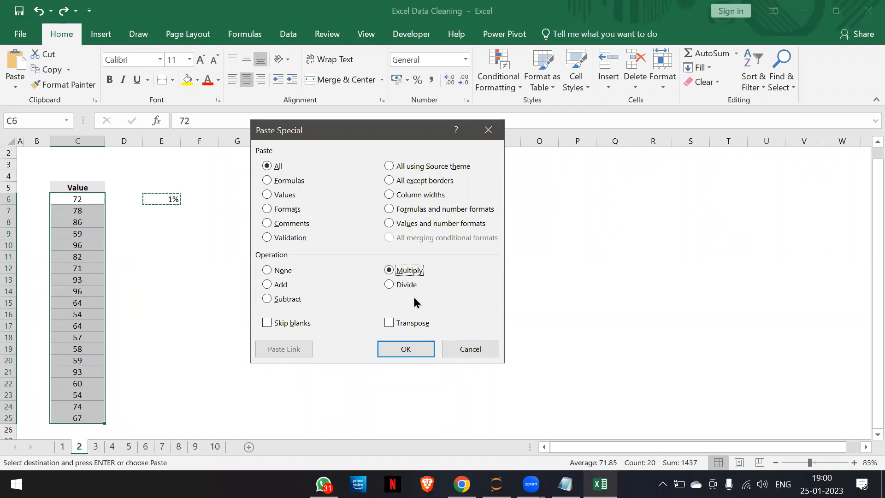
click(418, 342)
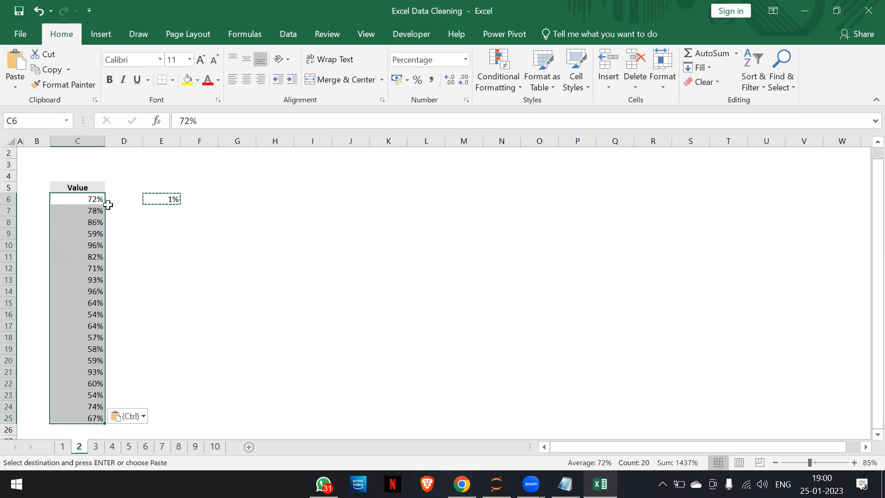
click(267, 196)
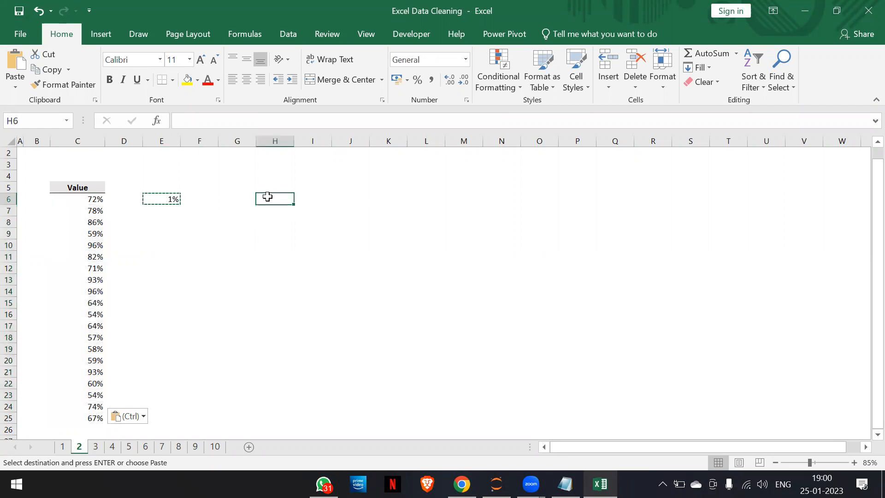
Step: Undo the Paste Special multiplication on C6:C25 and clear the 1% from cell E6
key(ctrl+z)
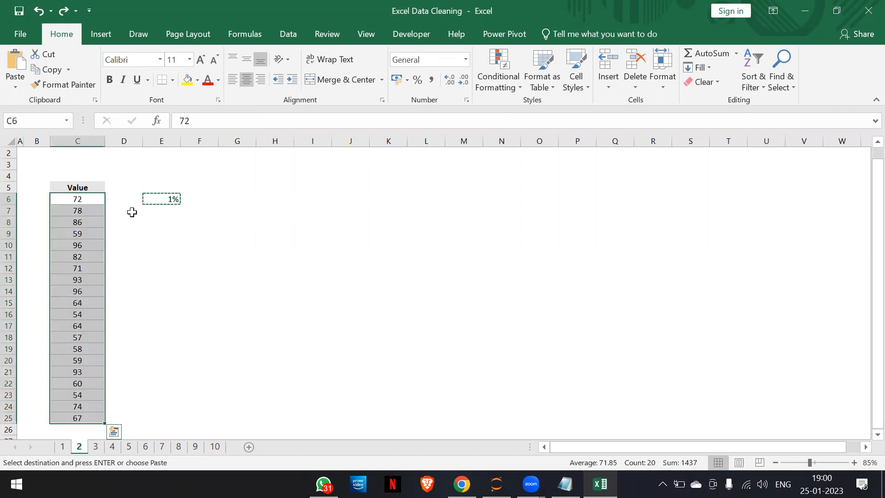
key(ctrl+z)
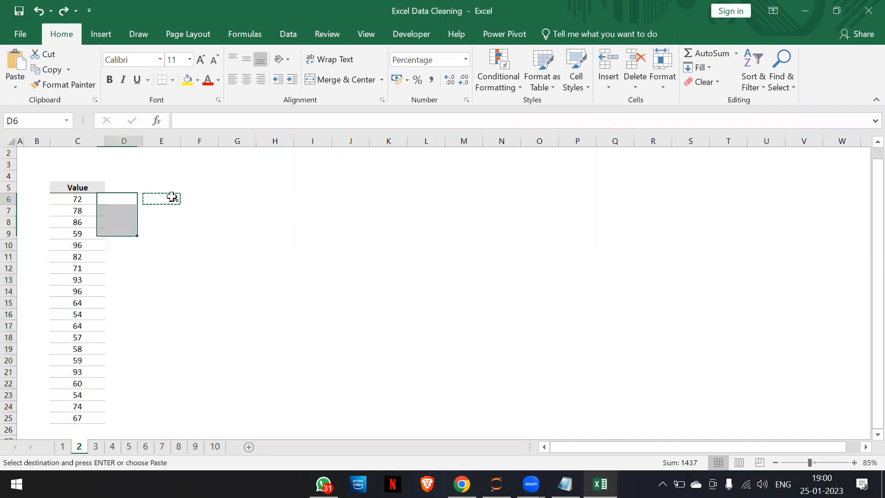
key(Right)
key(Delete)
Step: Enter 100 in cell E3 as the number to add to the values
key(Right)
key(Left)
key(Up)
key(Up)
key(Up)
key(Right)
key(Left)
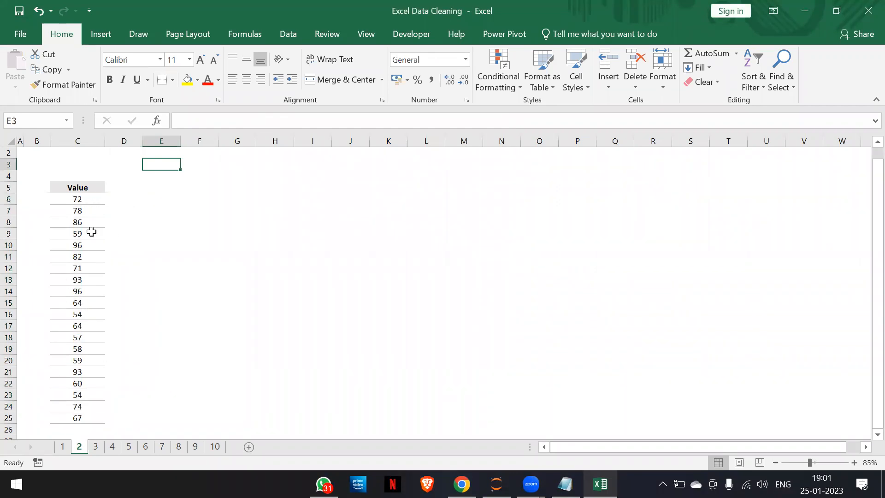
text(100)
key(Return)
Step: Copy the 100 in E3 and apply it to C6:C25 using Paste Special with the Add operation
click(166, 167)
key(ctrl+c)
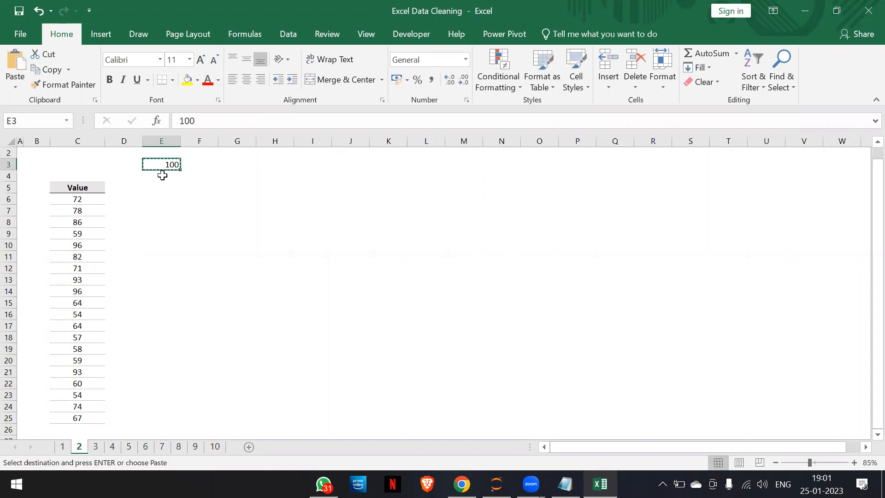
click(95, 198)
key(ctrl+shift+Down)
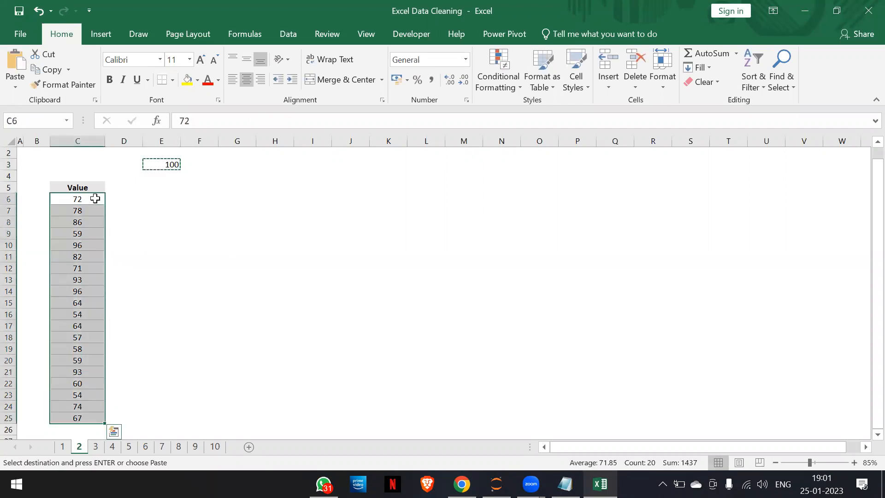
right_click(95, 200)
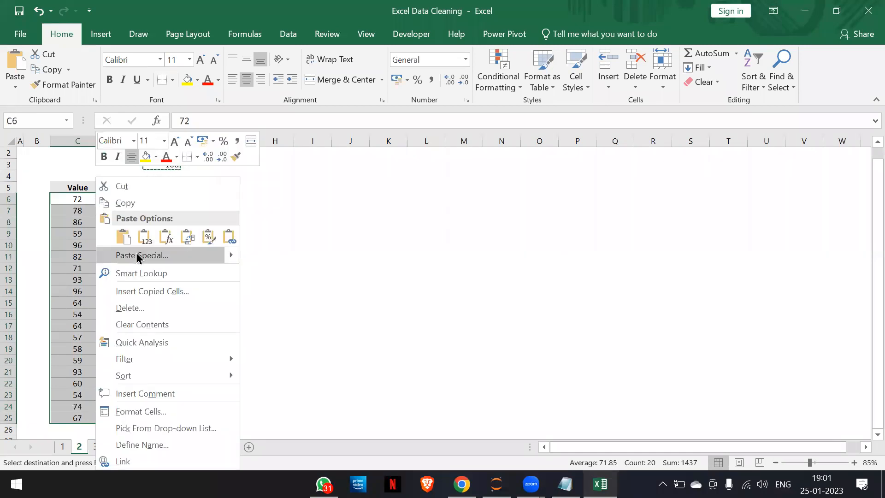
click(139, 256)
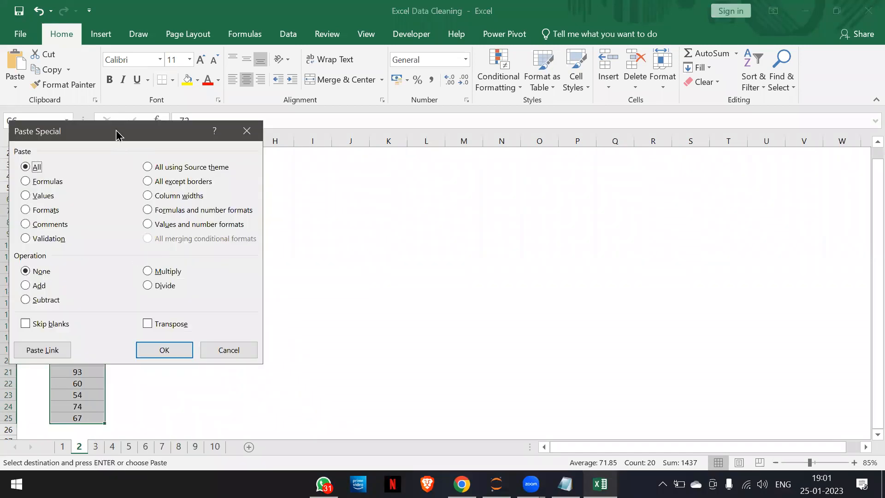
drag(116, 135, 387, 129)
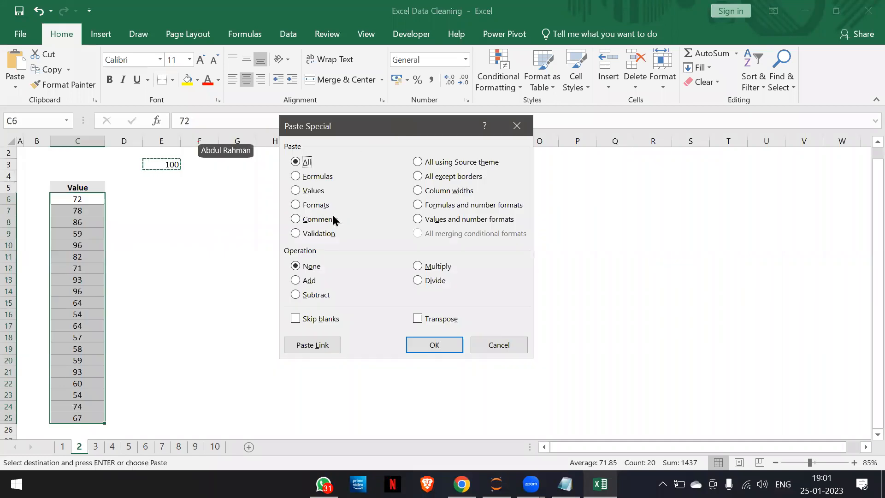
click(306, 279)
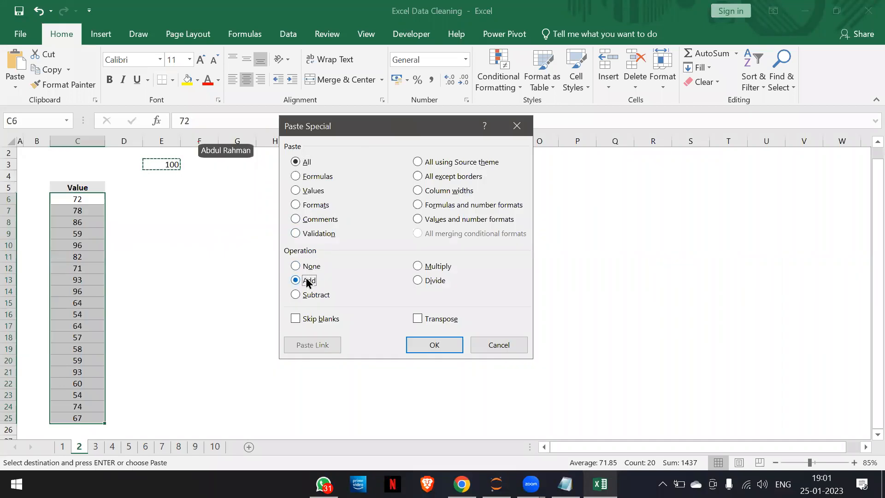
click(450, 346)
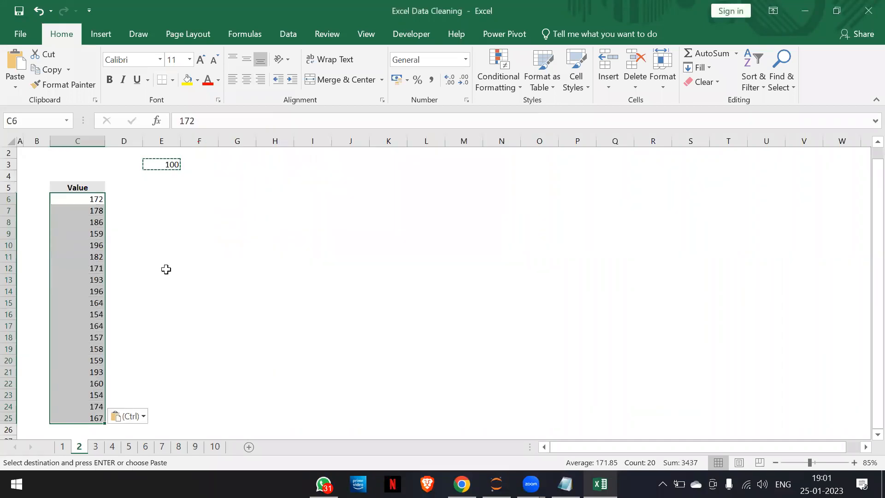
click(89, 209)
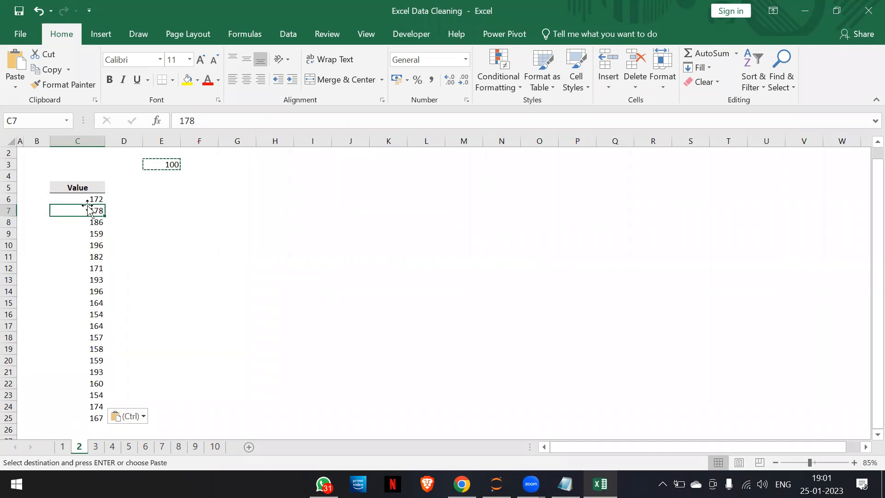
Step: Switch to sheet 3, Remove Blank Rows, and examine the highlighted blank cells in the Date Joined, Gender and Salary columns
scroll(87, 205, up, 1)
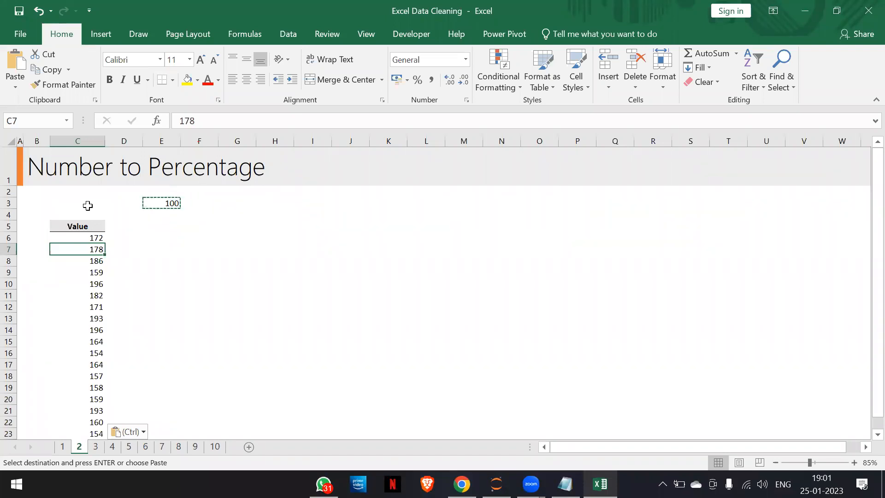
click(96, 446)
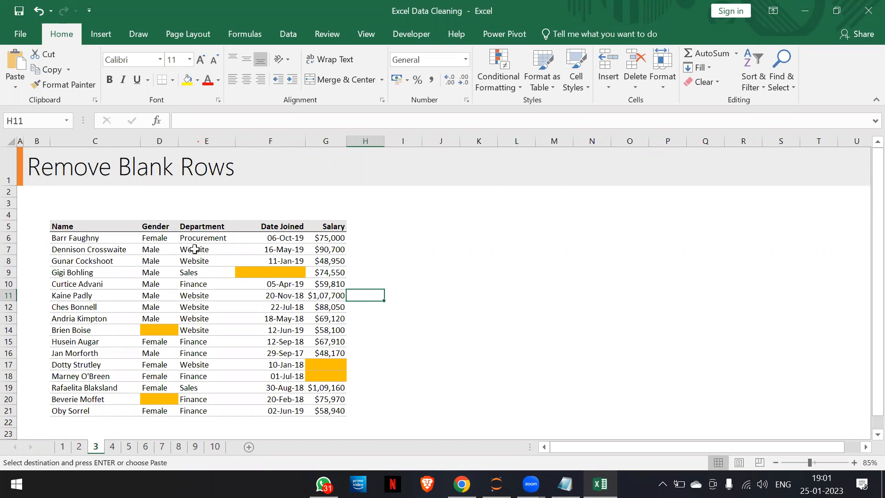
click(271, 273)
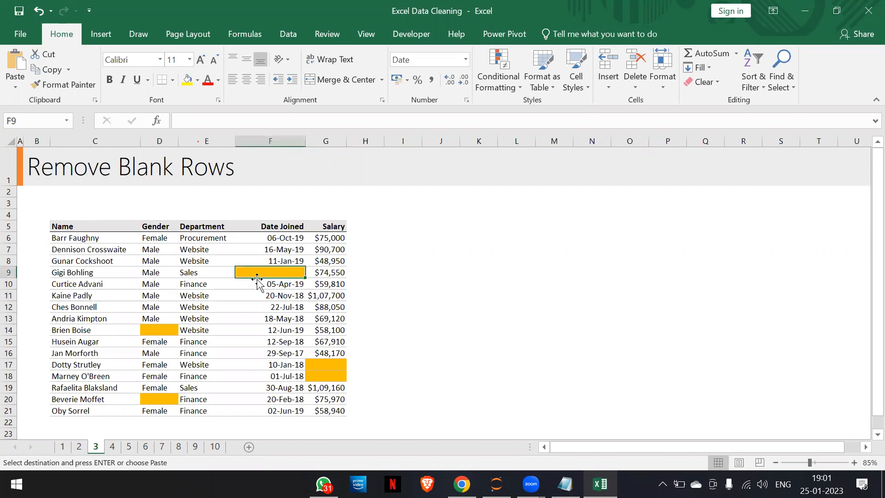
click(165, 330)
click(160, 399)
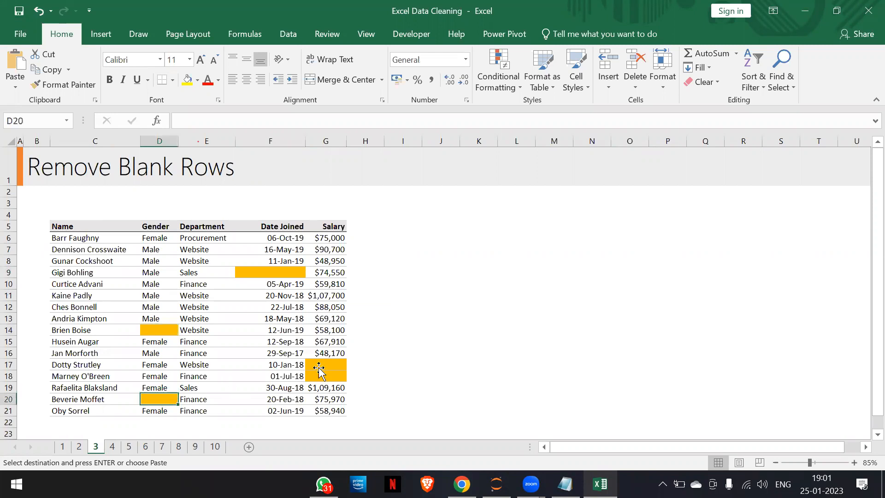
click(319, 367)
click(321, 377)
click(322, 367)
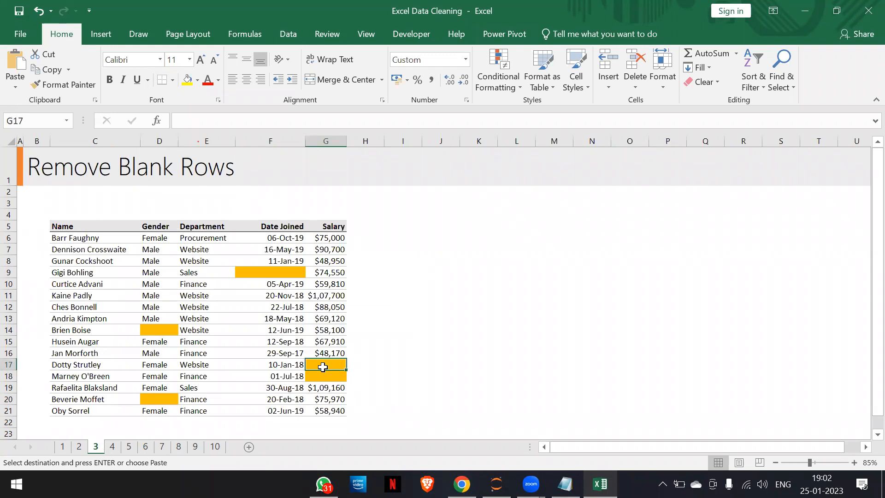
click(153, 339)
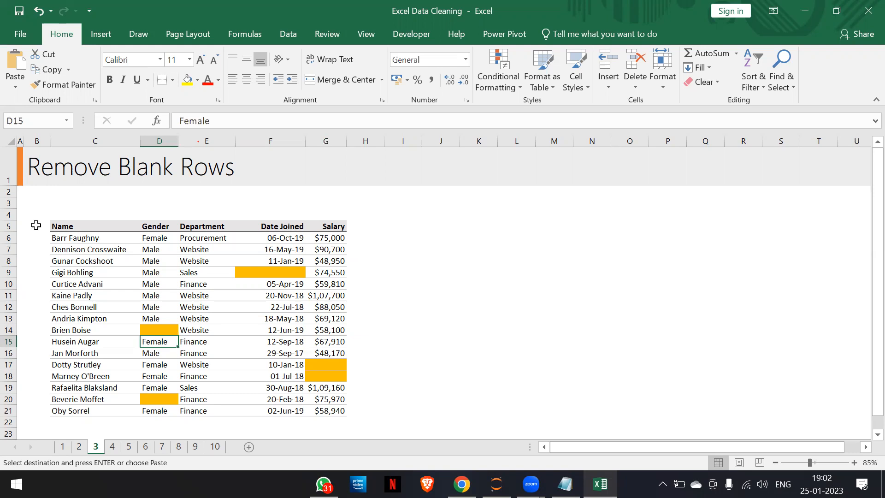
Step: Examine the table's columns from Name through Gender, Department, Date Joined and Salary
click(65, 225)
drag(63, 225, 82, 335)
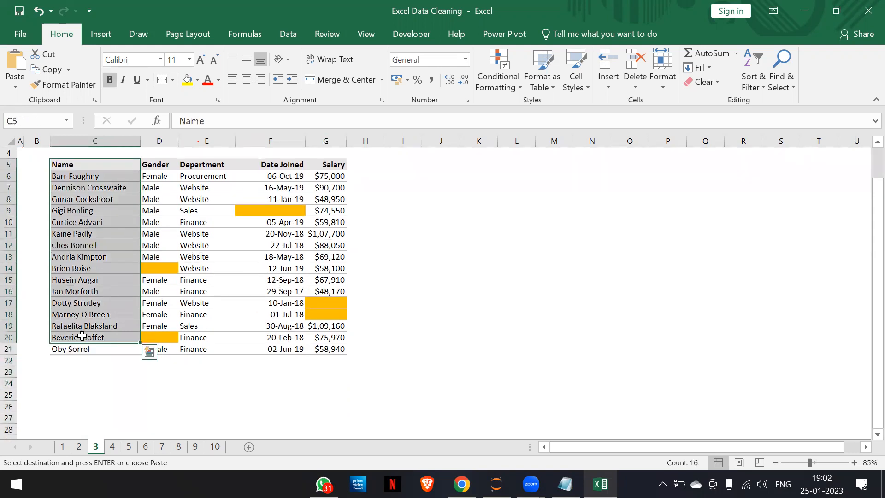
scroll(82, 335, up, 1)
click(150, 226)
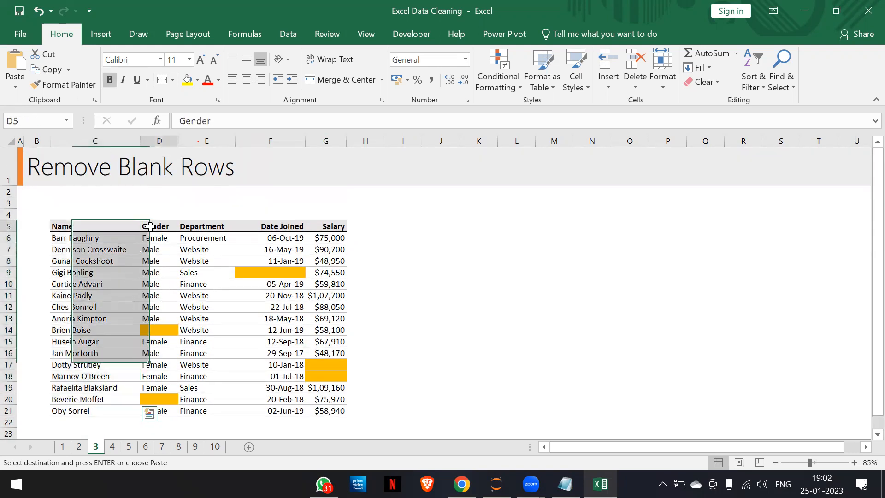
click(202, 227)
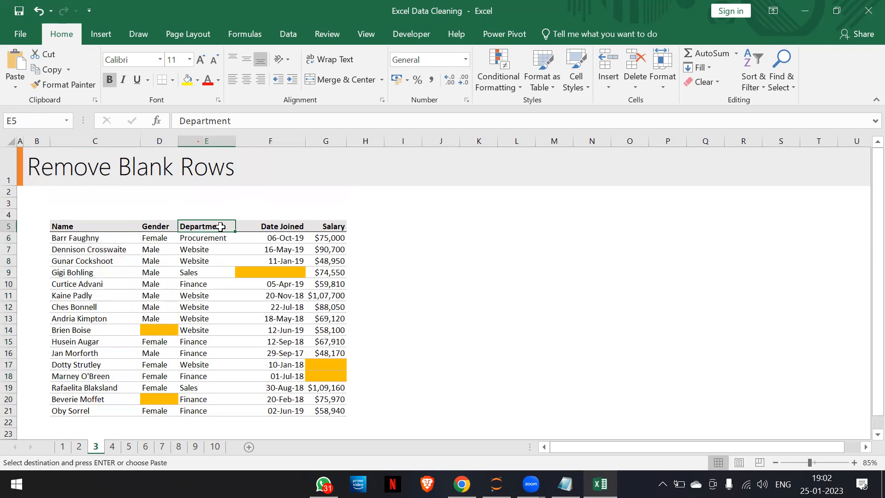
click(269, 226)
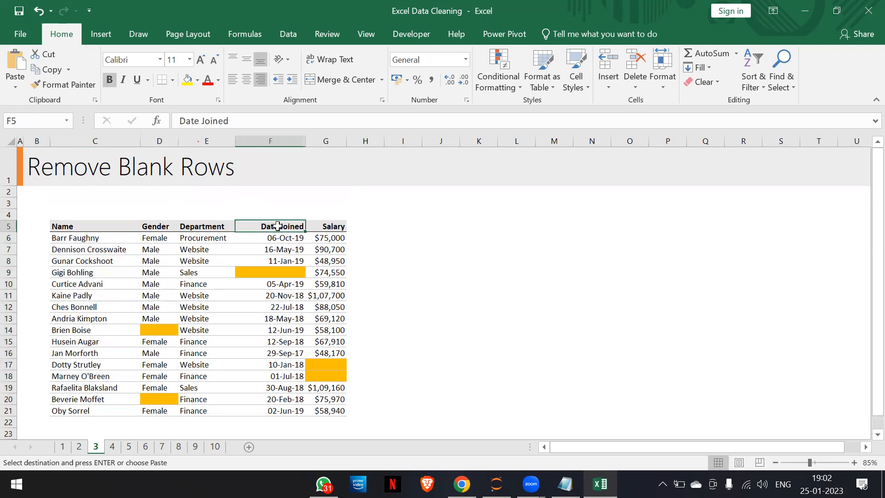
click(334, 224)
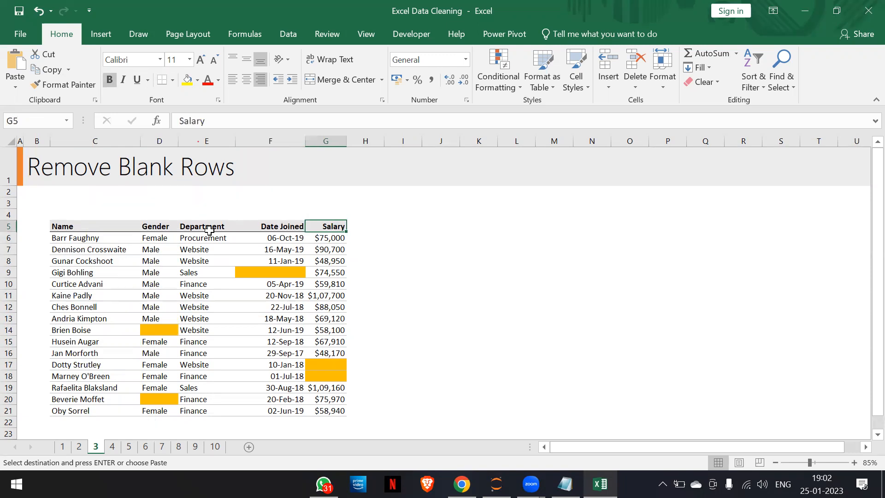
Step: Recheck the blank cells F9, D14, D20 and G17 and the record in row 14
click(251, 272)
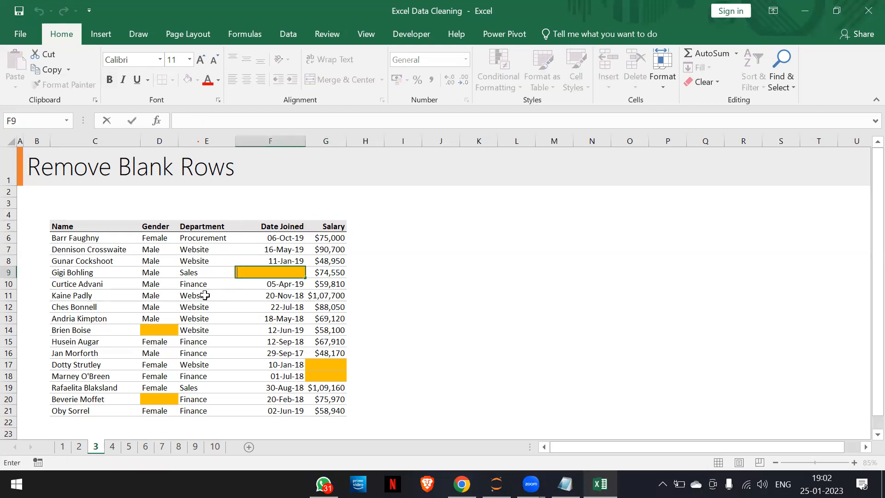
click(167, 340)
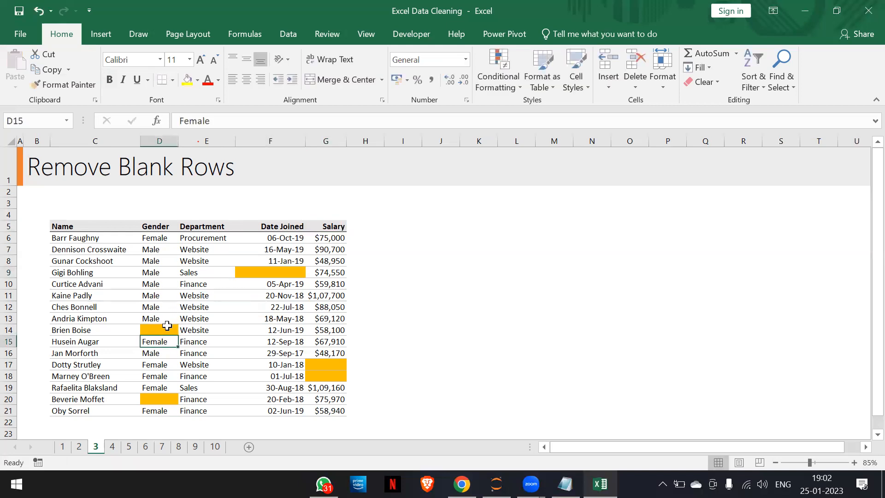
click(167, 329)
click(167, 398)
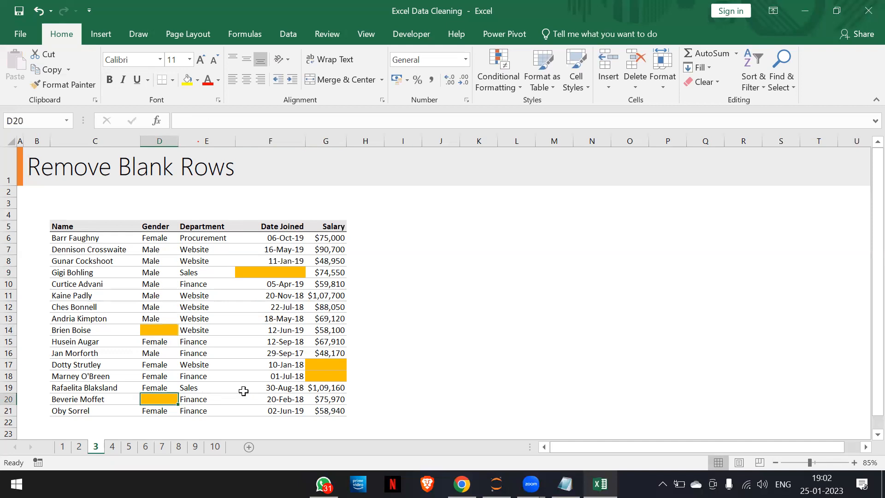
click(318, 363)
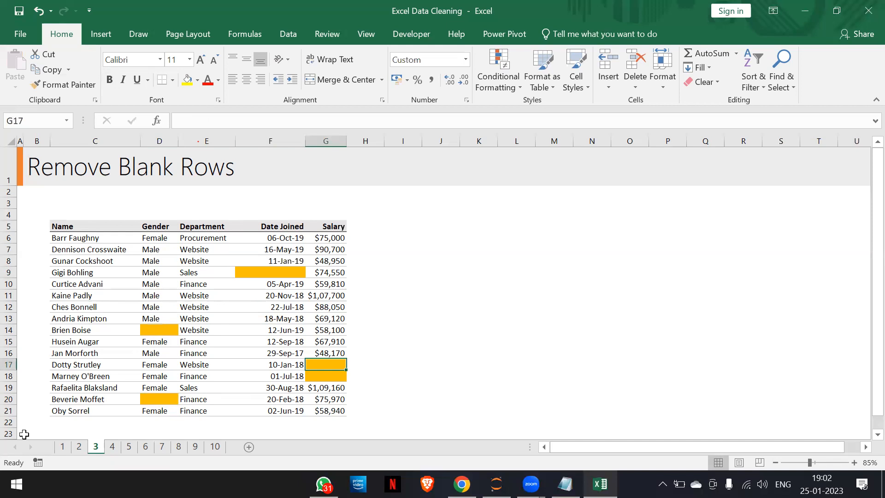
click(65, 333)
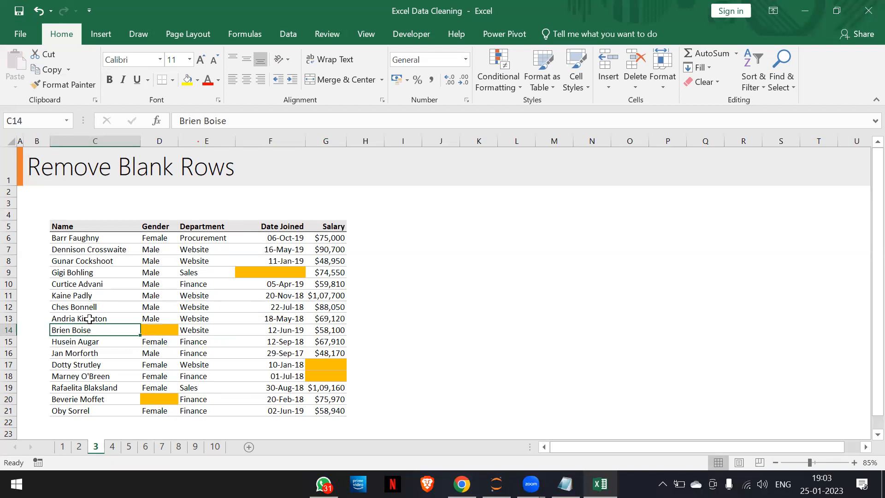
key(ctrl+a)
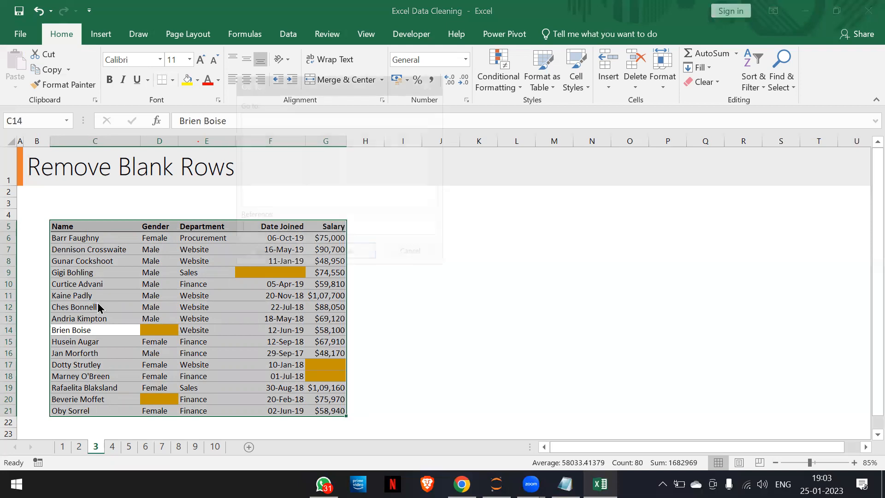
key(F5)
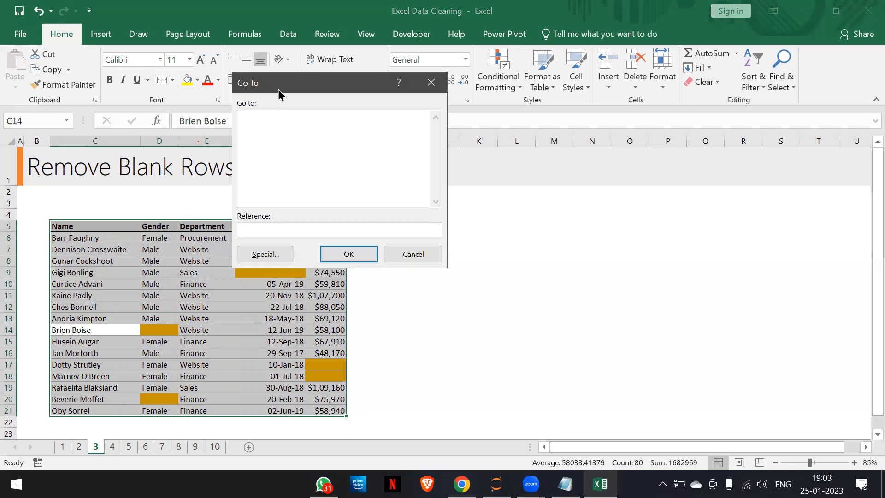
drag(278, 89, 441, 122)
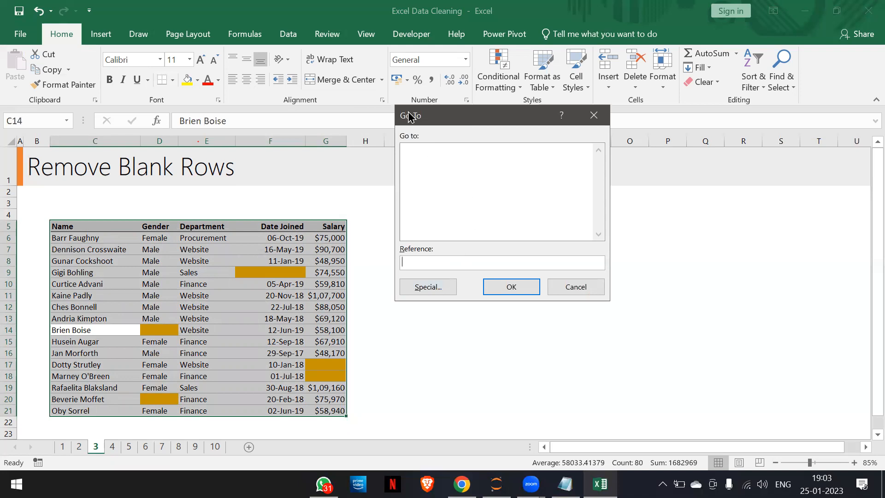
click(593, 115)
click(594, 114)
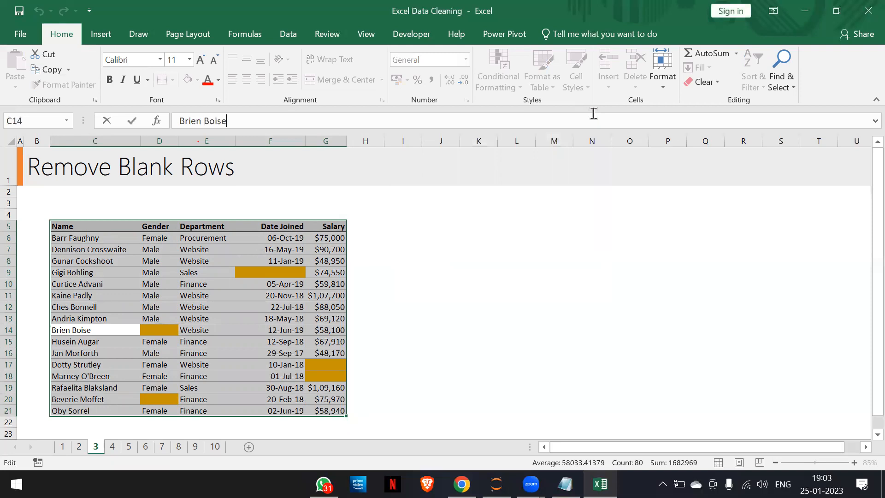
click(506, 167)
key(ctrl+g)
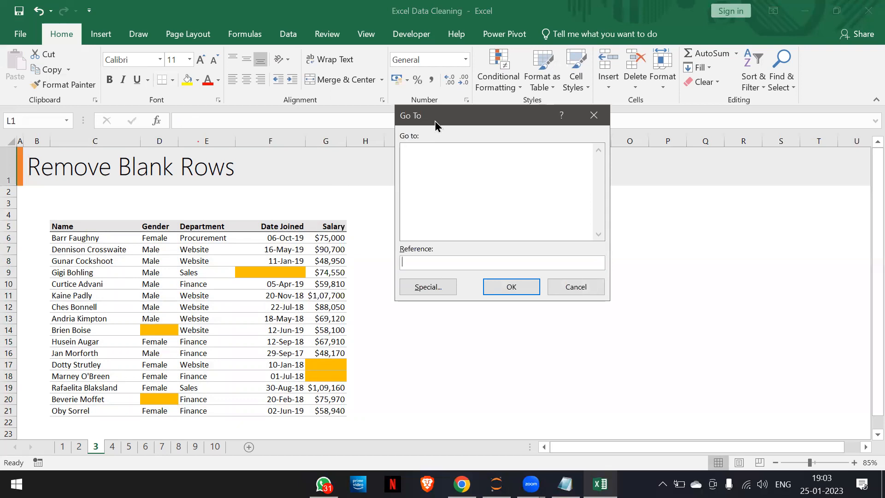
drag(435, 121, 437, 154)
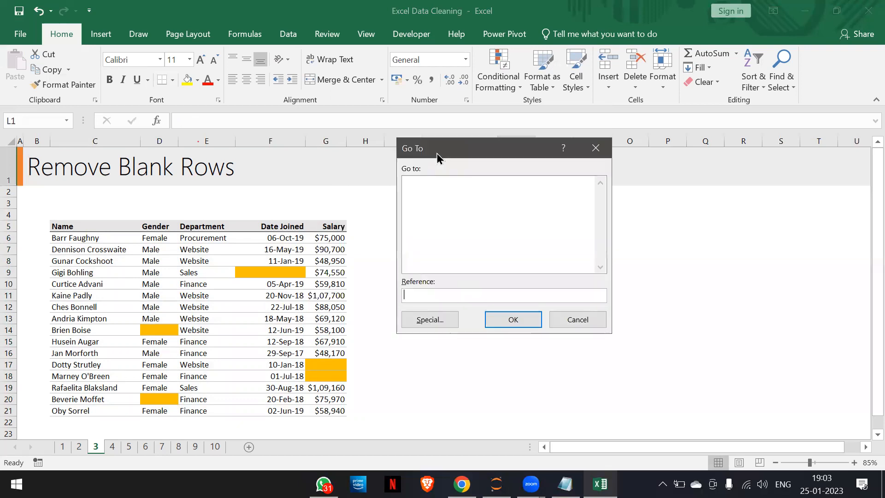
click(595, 147)
Step: Select only the blank cells of the employee table C5:G21 using Go To Special with the Blanks option
click(204, 296)
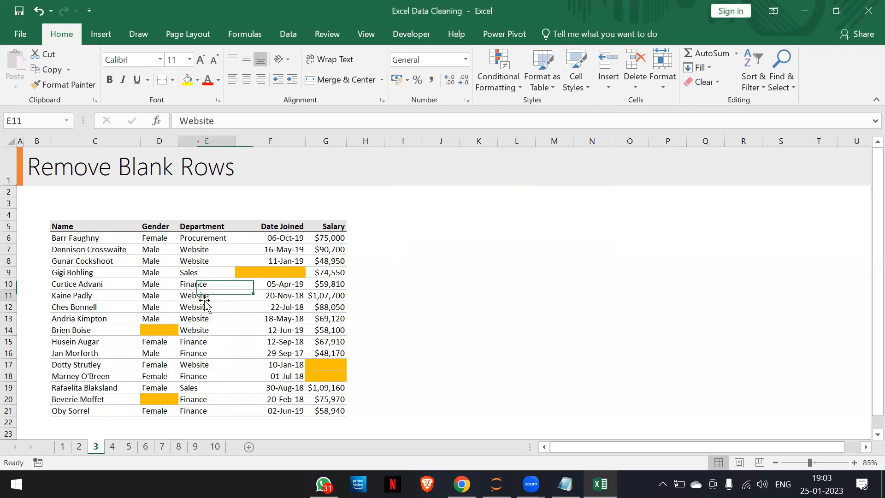
key(ctrl+a)
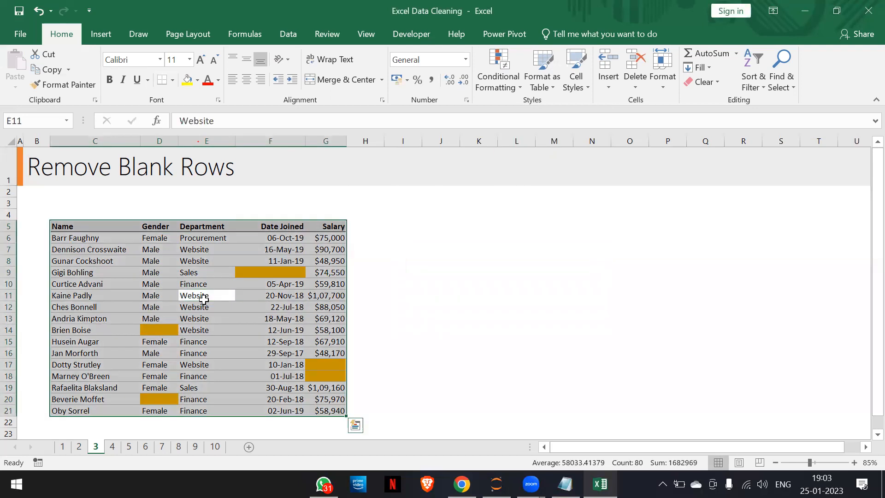
key(ctrl+g)
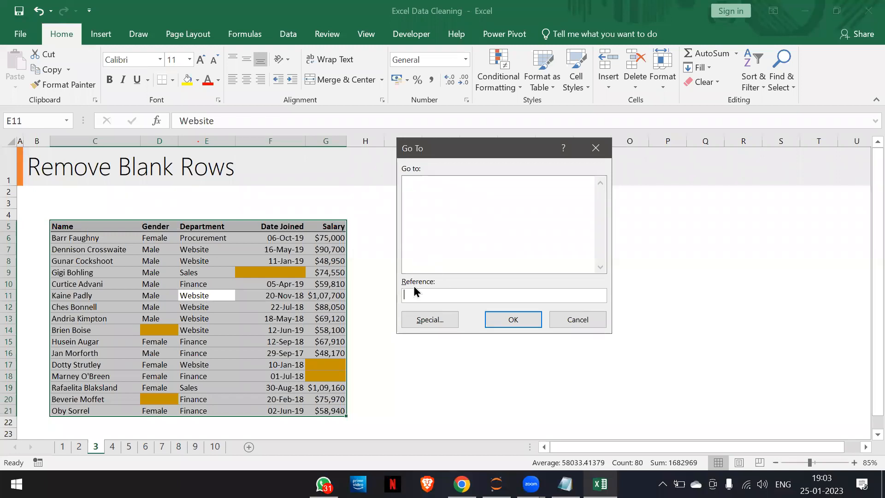
click(424, 313)
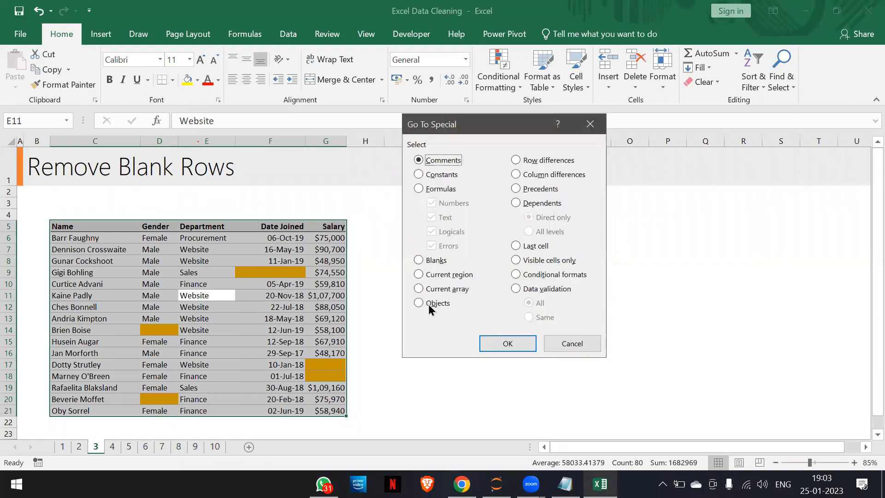
double_click(422, 260)
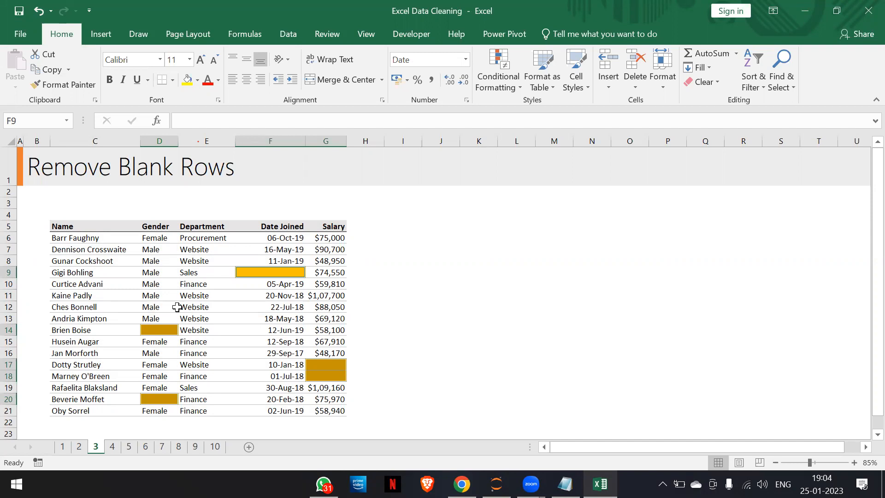
Step: Delete the entire rows of the selected blank cells and check the remaining records
key(ctrl+minus)
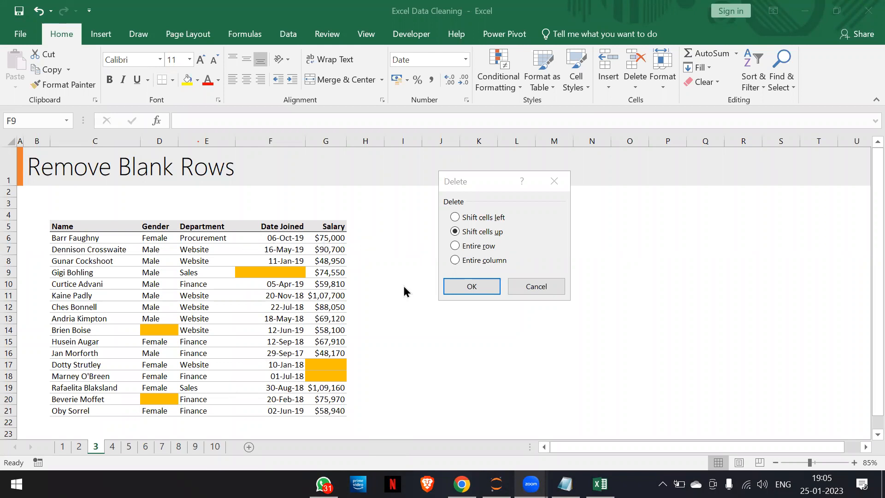
click(490, 182)
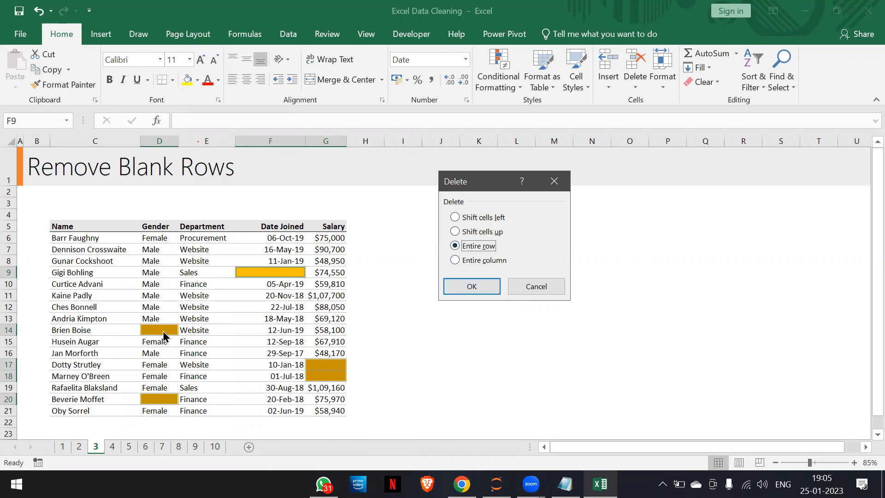
click(452, 288)
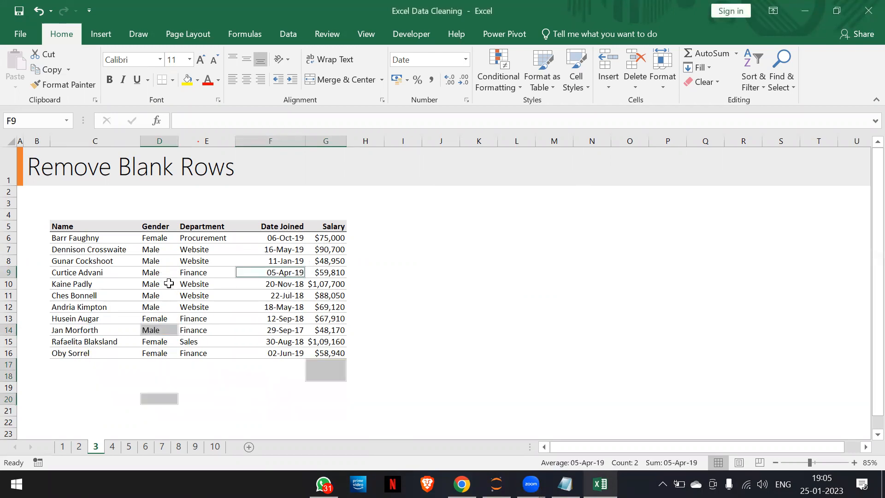
click(206, 320)
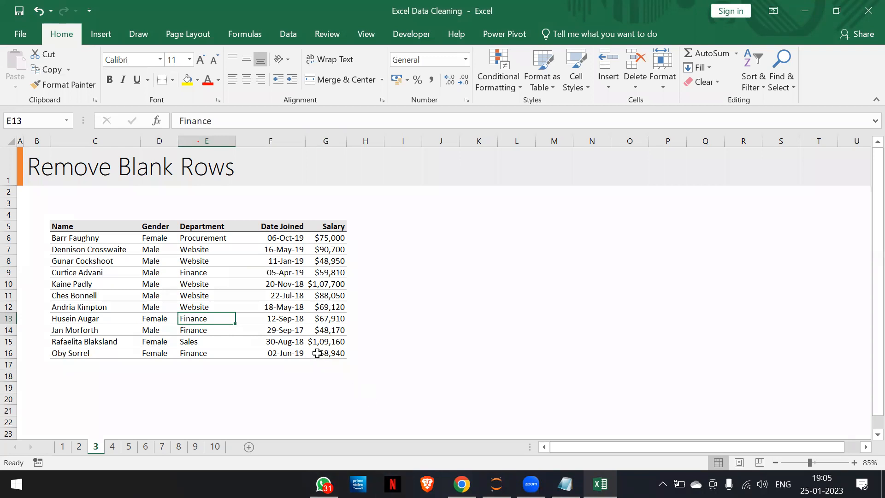
click(205, 342)
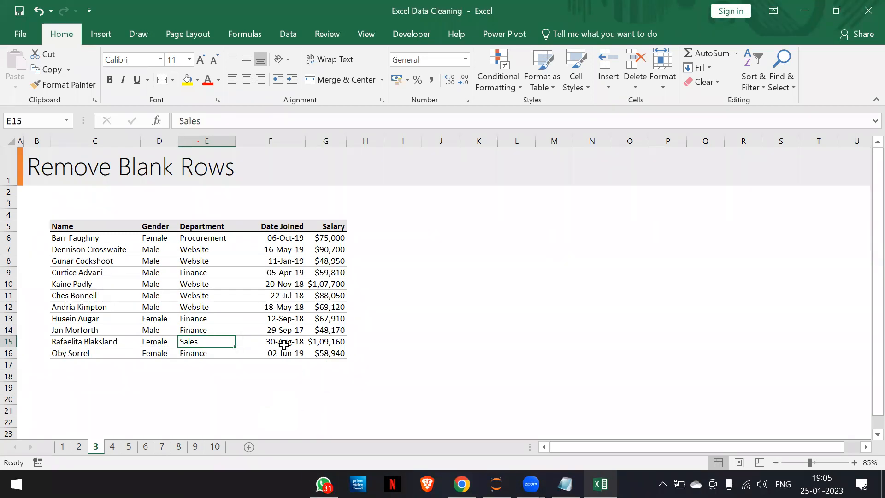
click(271, 332)
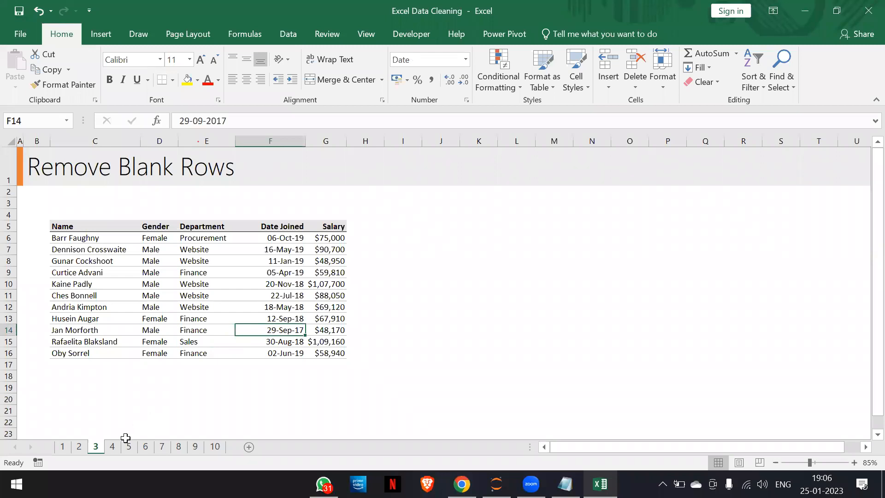
Step: Switch to sheet 4, Find Duplicates, and look over the two Invoices Paid lists in columns C and G
click(112, 447)
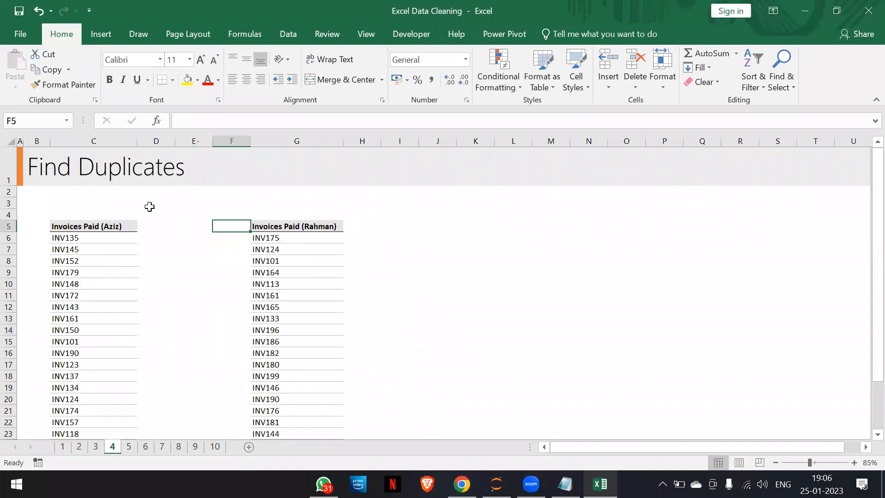
click(150, 205)
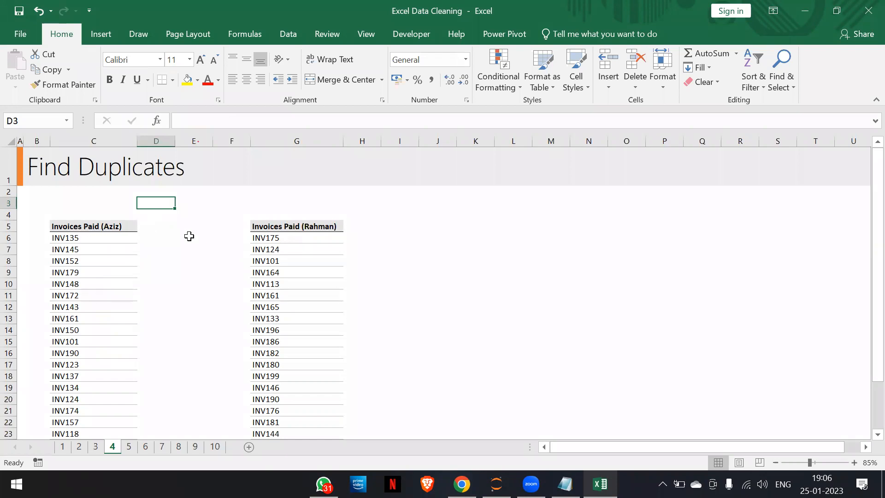
click(286, 230)
scroll(286, 231, down, 5)
scroll(286, 231, up, 5)
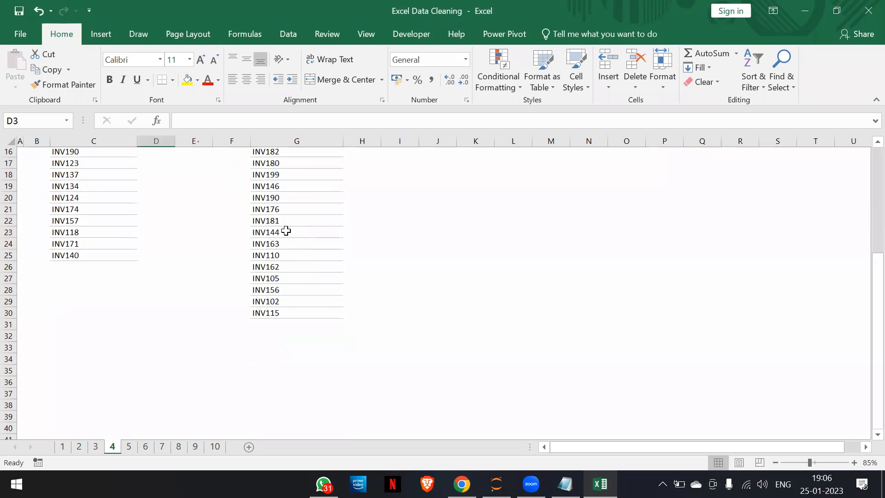
click(286, 229)
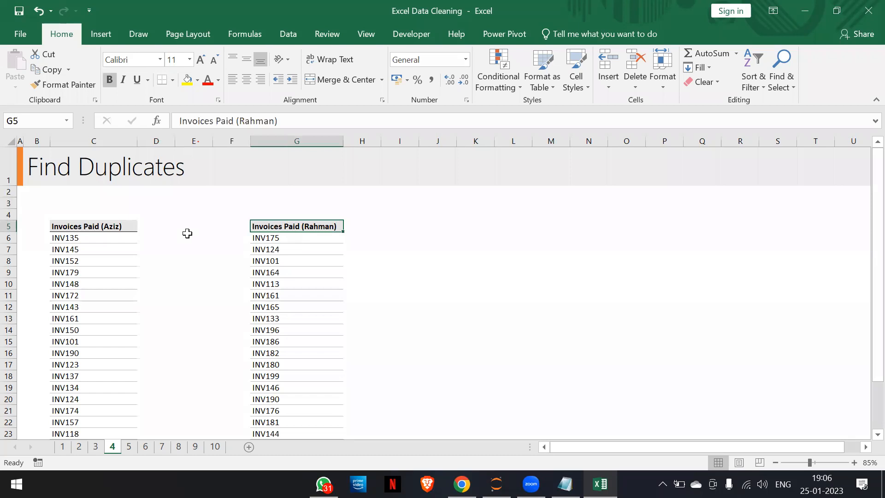
Step: Highlight duplicate values across both invoice lists, C5:C25 and G5:G30, with Light Red Fill with Dark Red Text conditional formatting
double_click(115, 225)
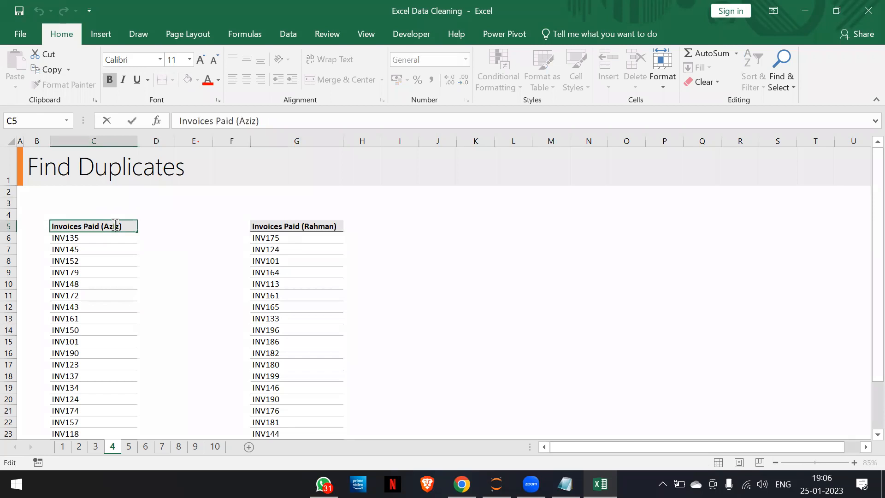
key(Escape)
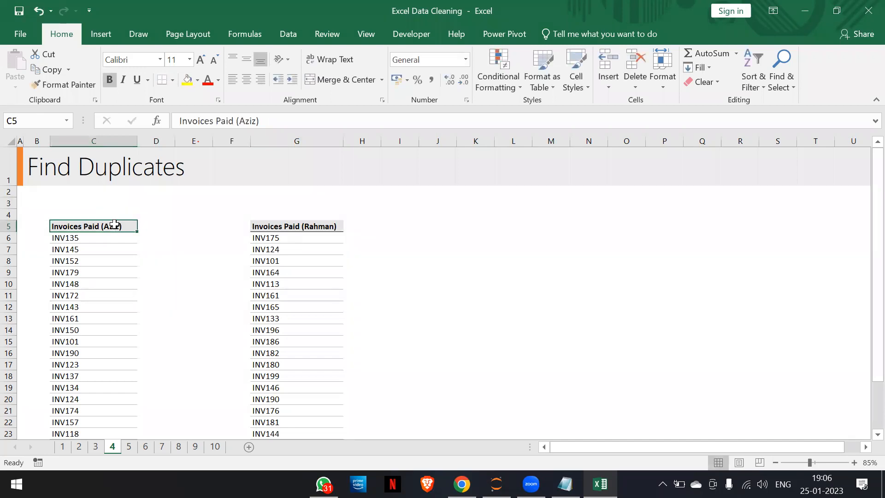
key(ctrl+shift+Down)
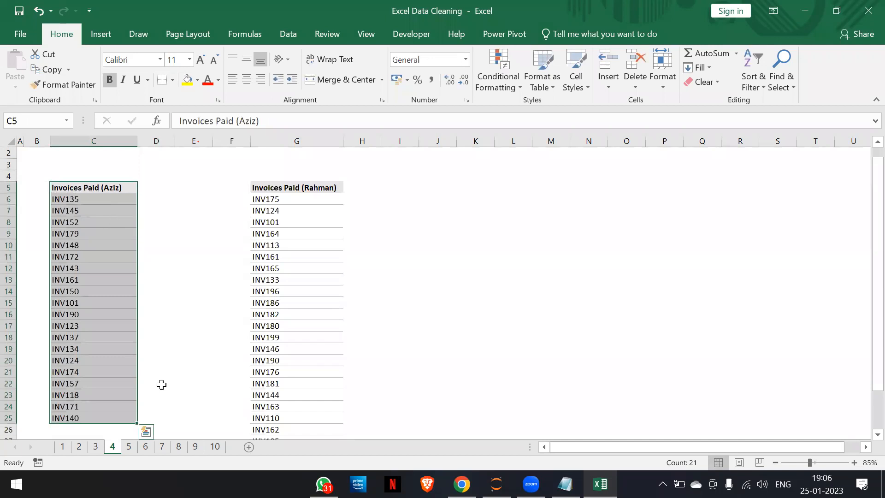
ctrl+click(293, 186)
key(ctrl+shift+Down)
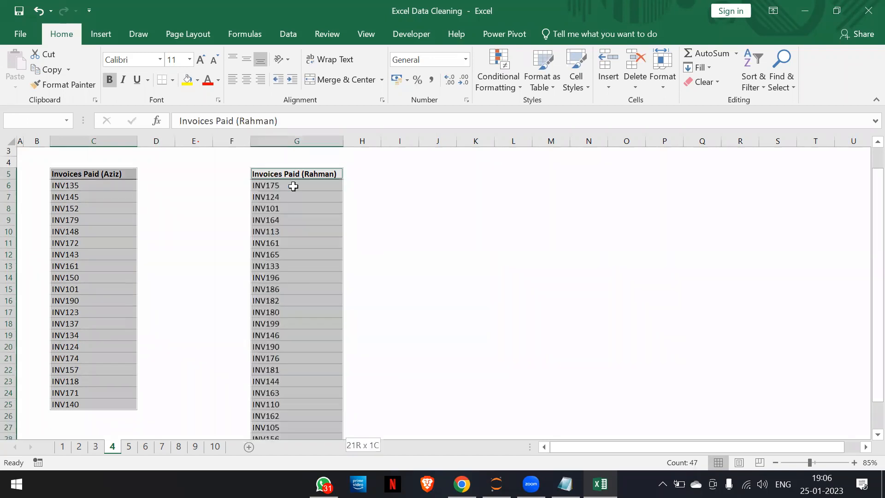
scroll(219, 199, up, 2)
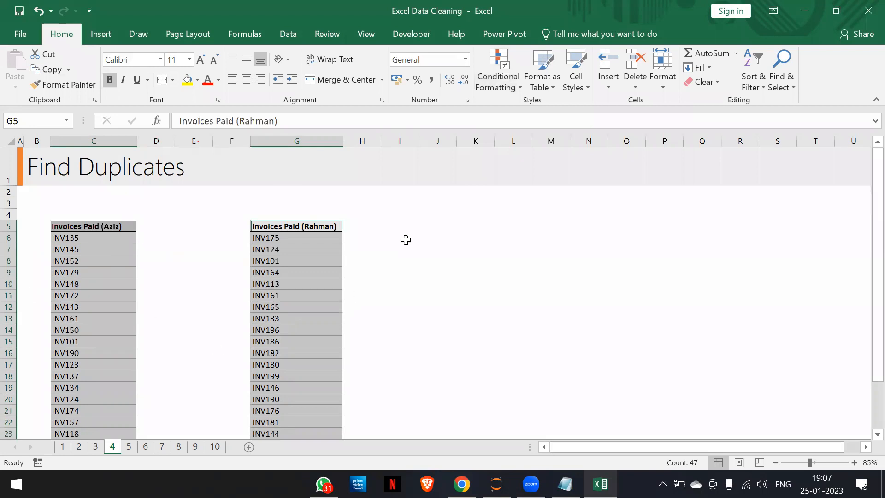
click(509, 87)
mouse_move(545, 111)
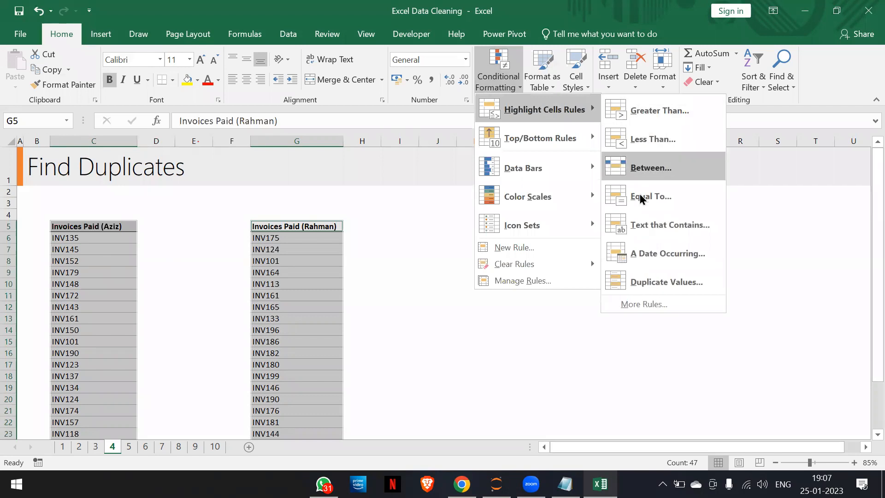
click(650, 282)
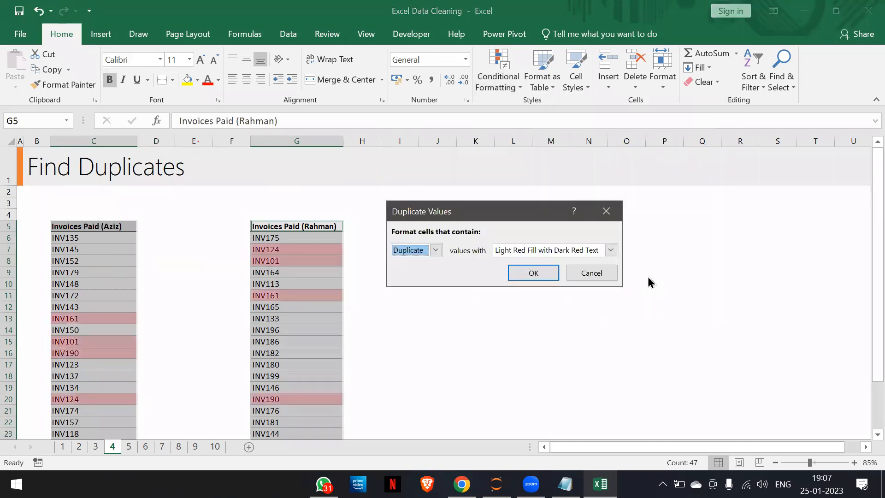
click(613, 253)
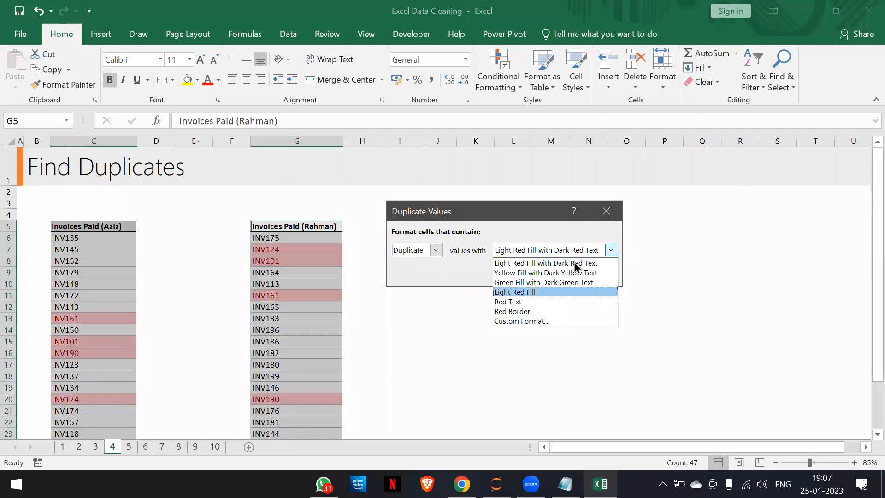
click(545, 253)
click(535, 272)
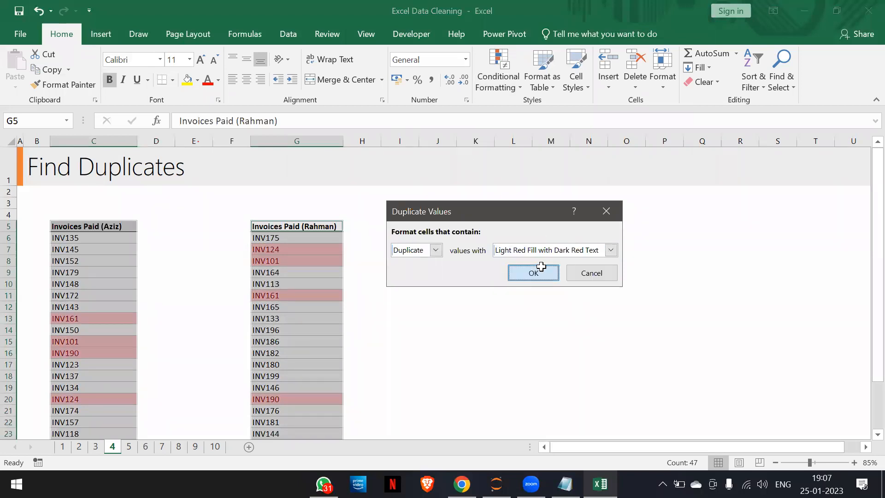
click(350, 296)
scroll(350, 296, down, 2)
scroll(351, 296, up, 2)
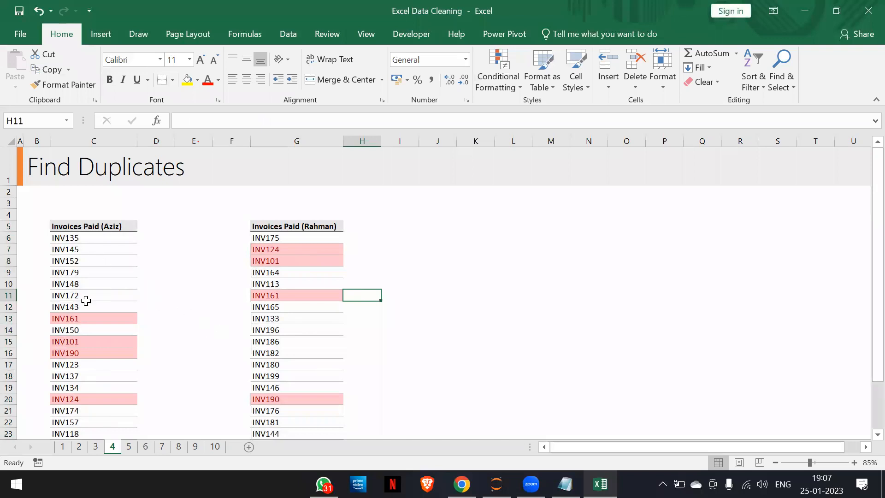
Step: Undo the duplicate-value highlighting on the two invoice lists and look over them again
click(94, 239)
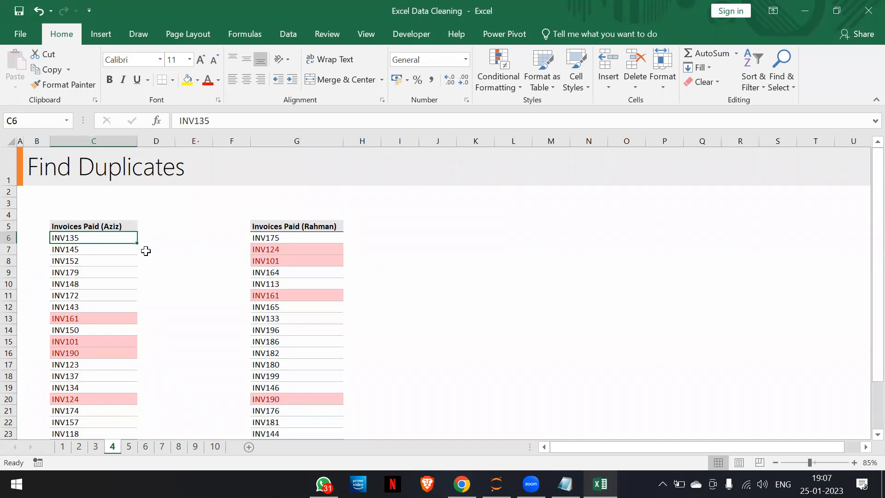
key(ctrl+z)
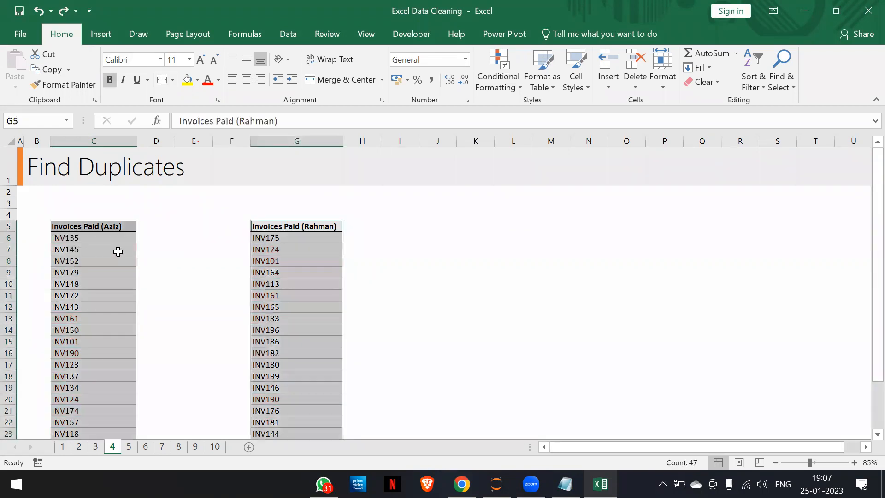
click(118, 251)
scroll(117, 250, down, 2)
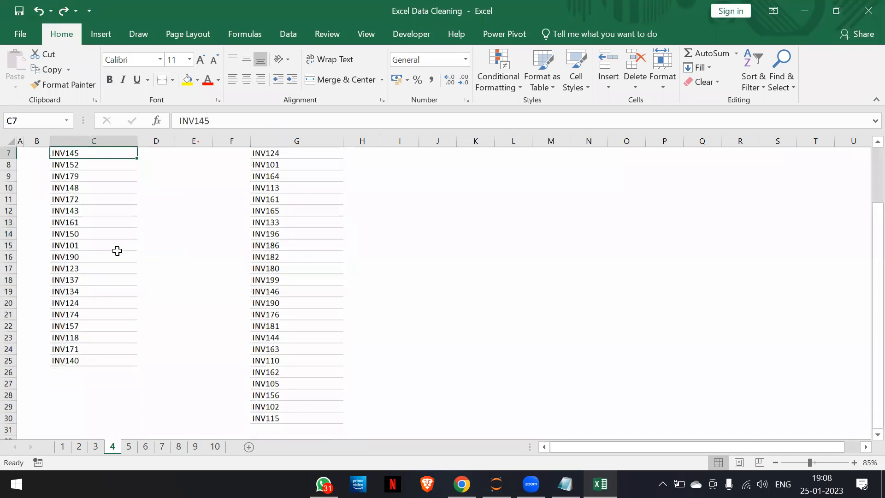
scroll(117, 250, up, 2)
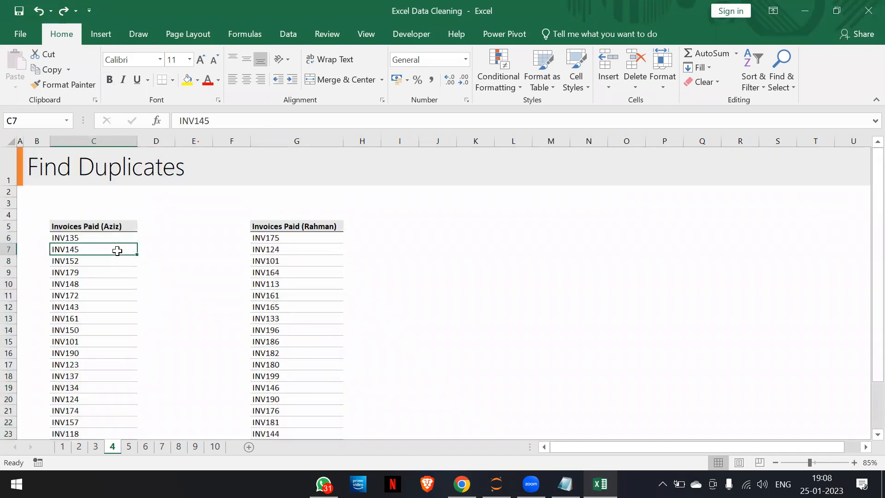
Step: Apply Duplicate Values conditional formatting with Light Red Fill with Dark Red Text to the first invoice list only, C6:C25
click(93, 235)
key(ctrl+shift+Down)
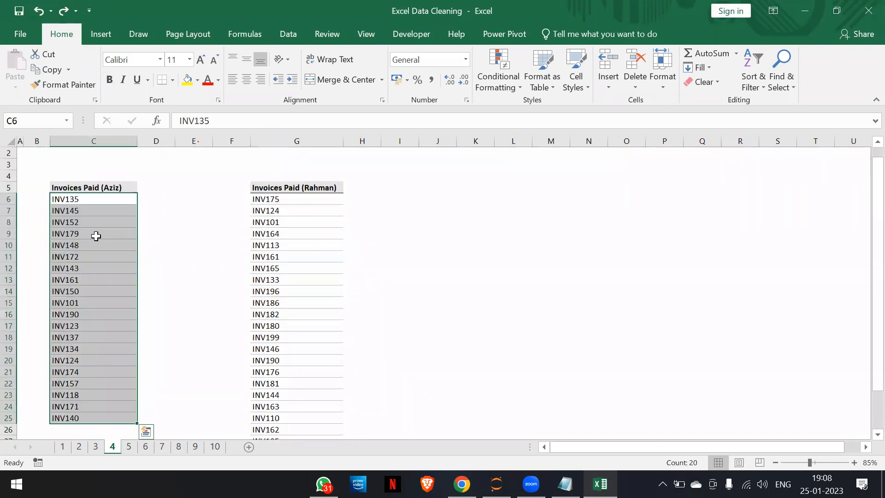
click(516, 78)
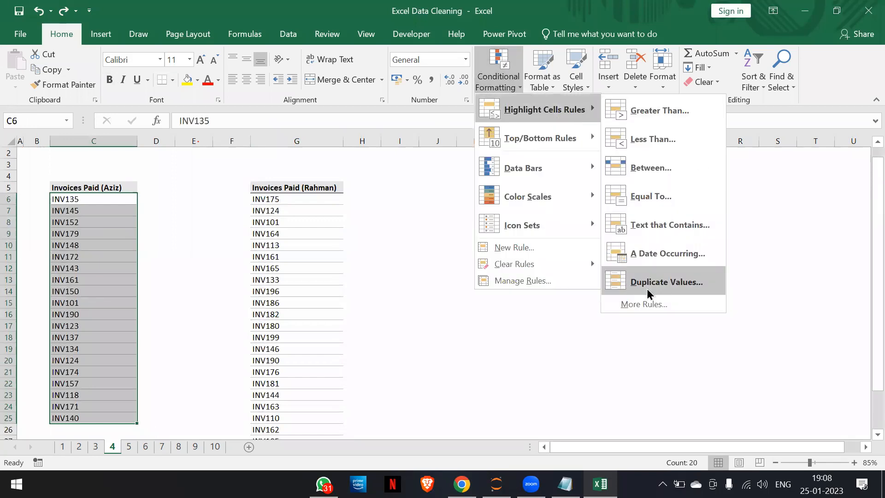
click(648, 293)
click(525, 276)
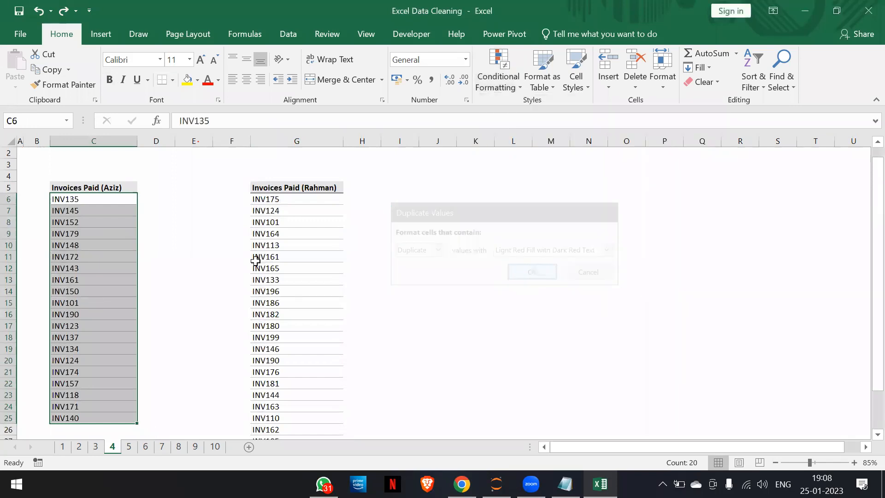
click(114, 251)
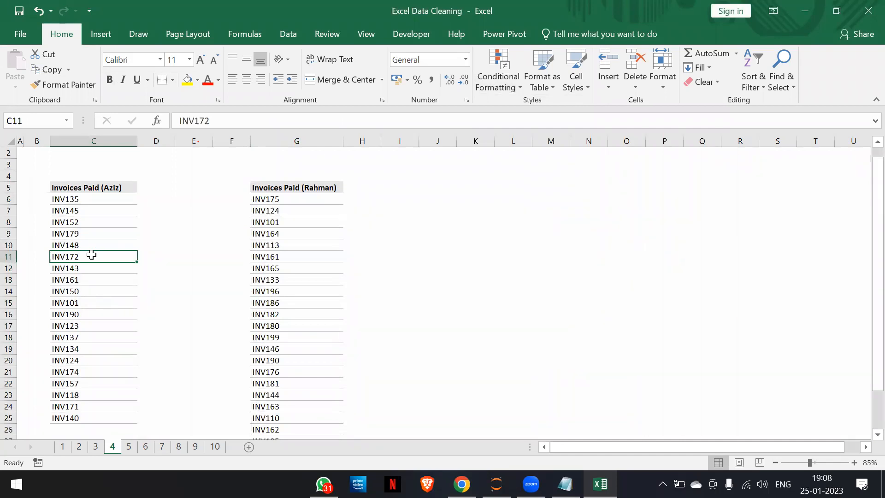
scroll(92, 255, up, 1)
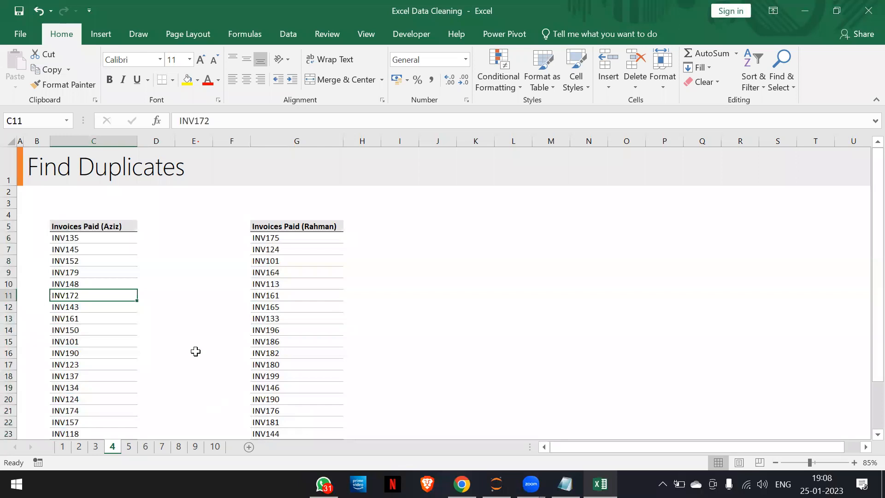
Step: Switch to sheet 5, Clean-up Formats, and examine the inconsistent fills, font sizes, text rotation and underlines in the data
click(131, 449)
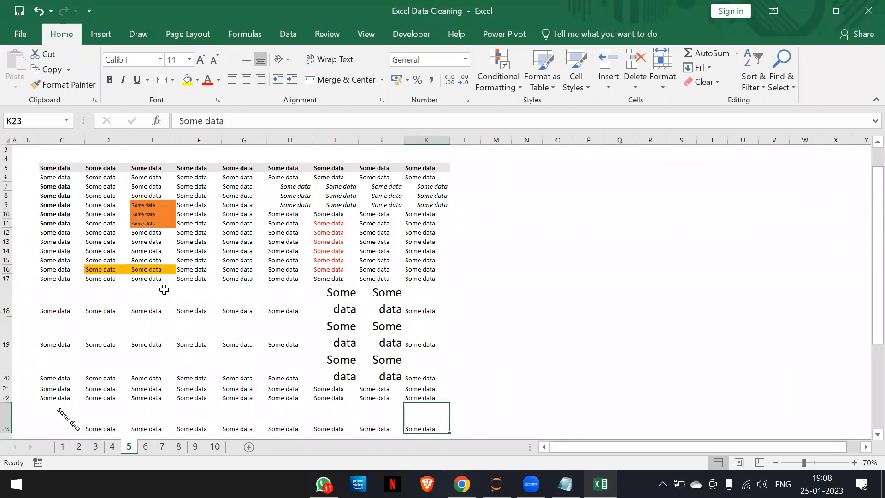
click(165, 289)
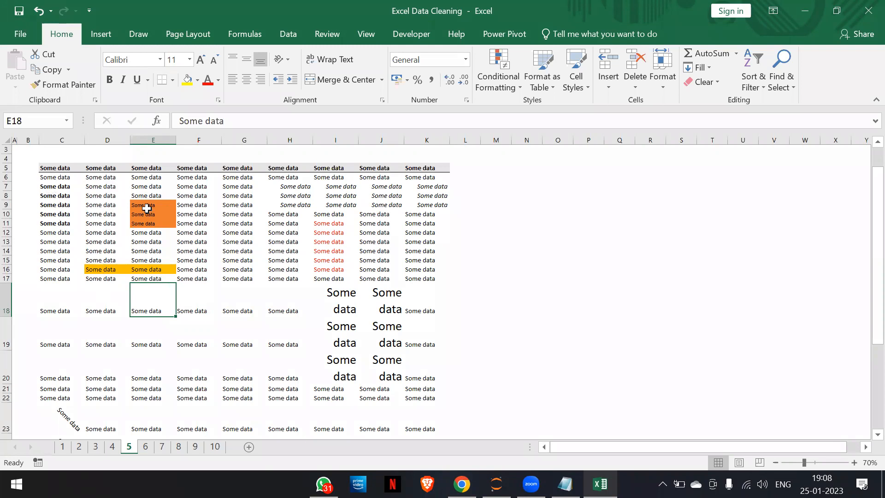
click(331, 299)
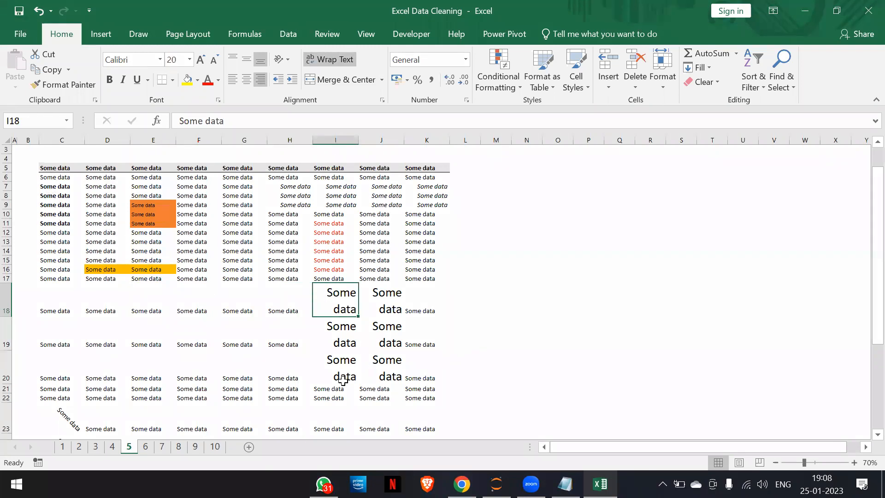
click(66, 420)
scroll(66, 423, down, 6)
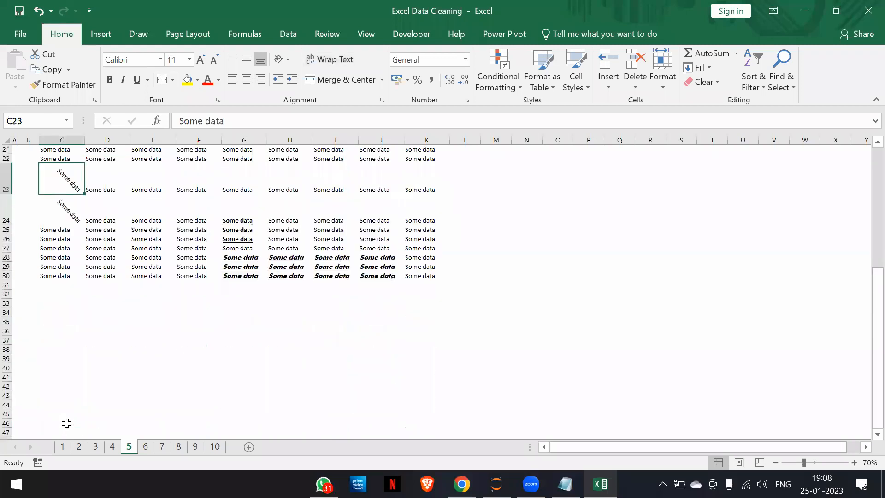
click(240, 240)
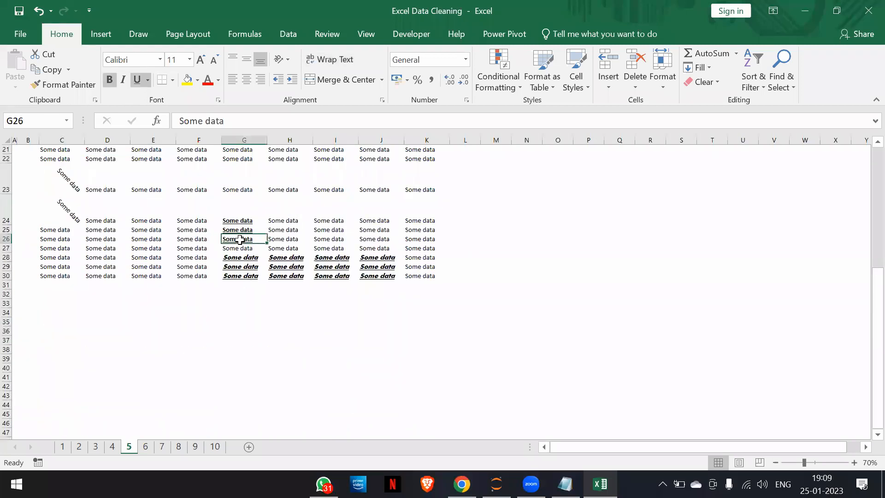
scroll(240, 239, up, 6)
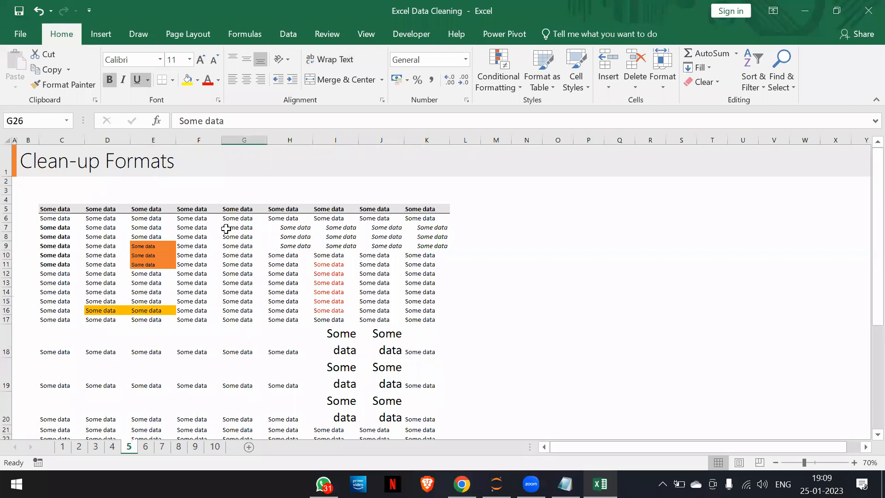
Step: Clear the formats from the whole data block C5:K30, look over its rows, and undo the clearing
click(103, 235)
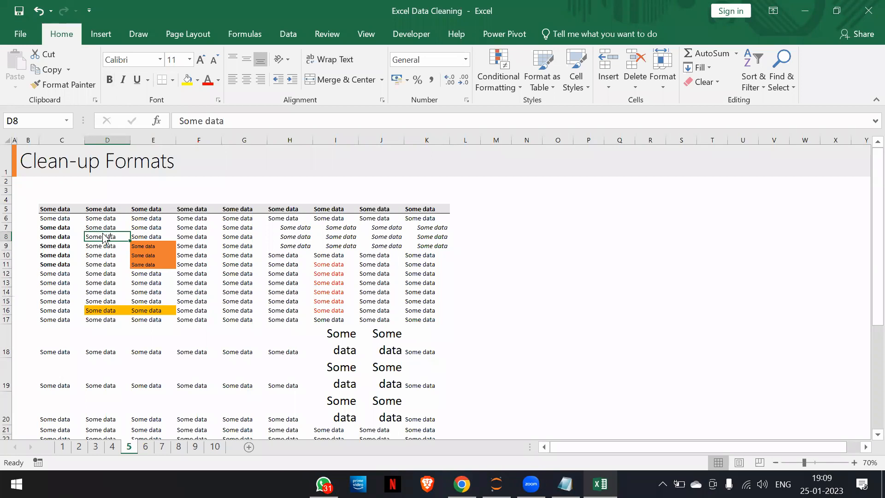
key(ctrl+a)
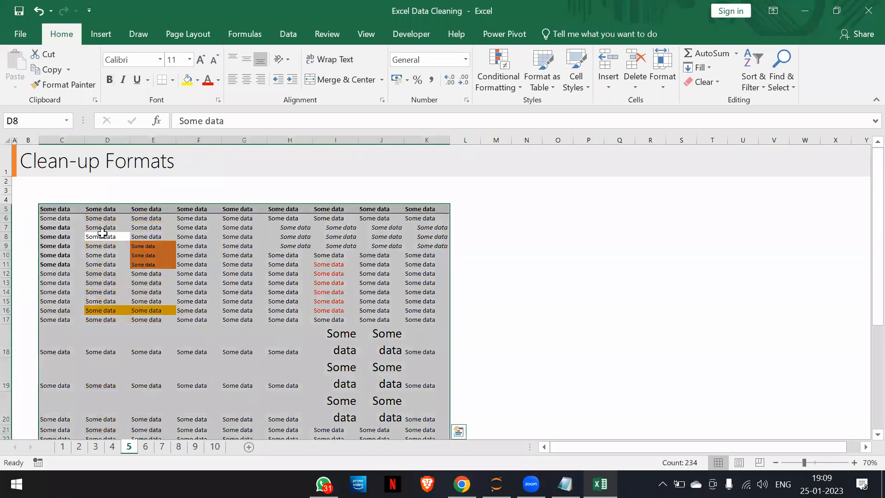
click(712, 85)
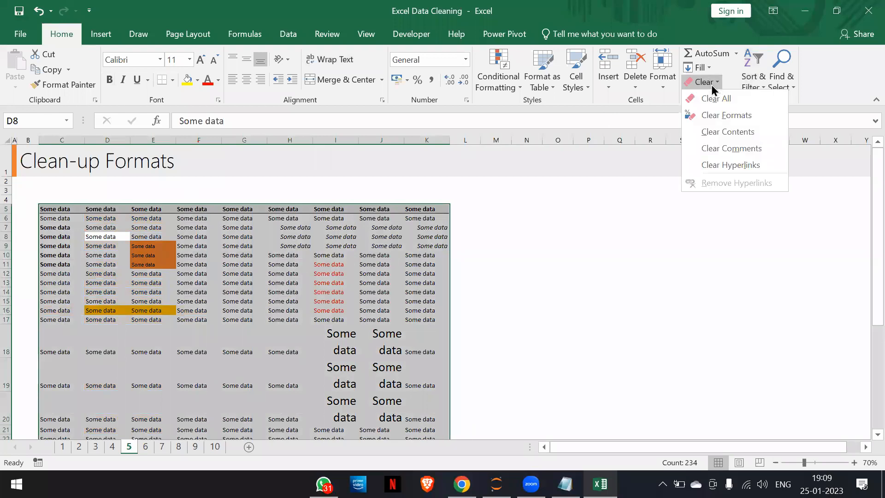
click(719, 115)
click(314, 273)
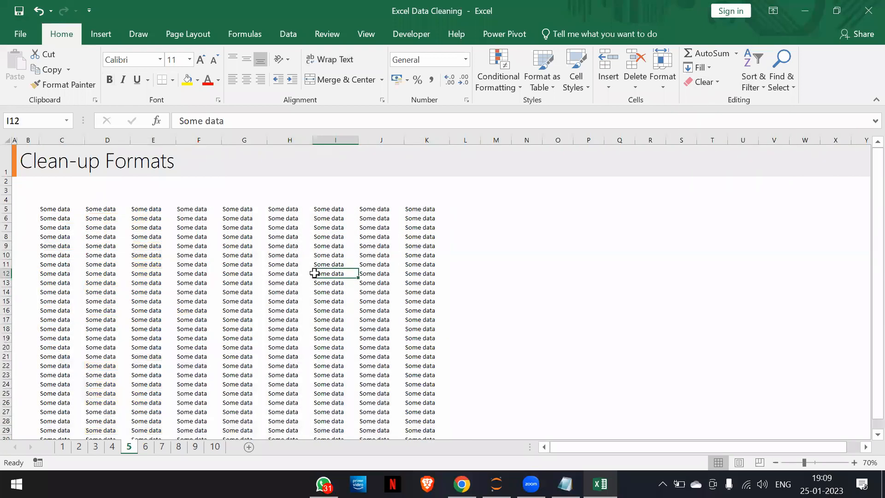
scroll(314, 273, down, 6)
scroll(314, 273, up, 4)
scroll(314, 272, up, 2)
click(68, 208)
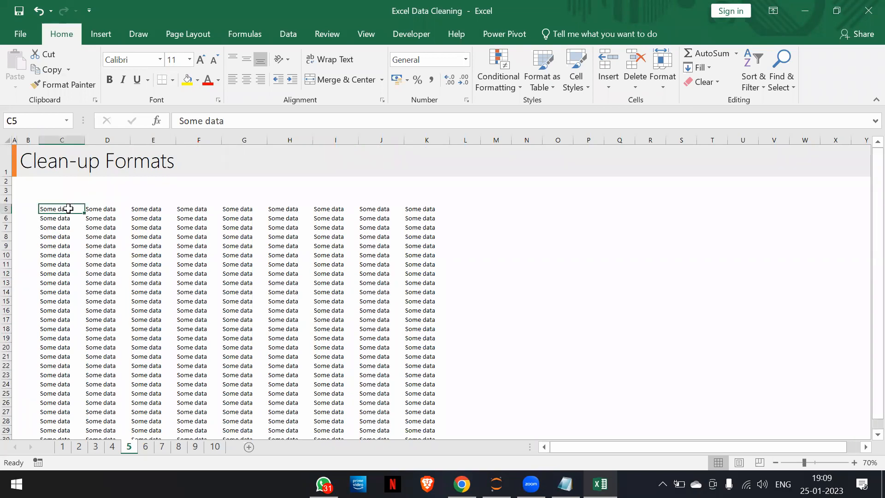
key(ctrl+z)
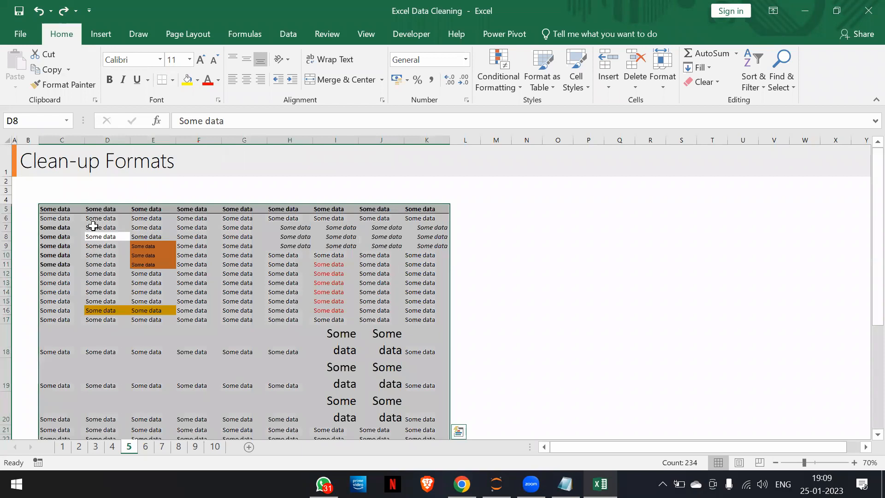
Step: Clear everything, both contents and formats, from the data block C5:K30 and undo it
click(109, 247)
key(ctrl+a)
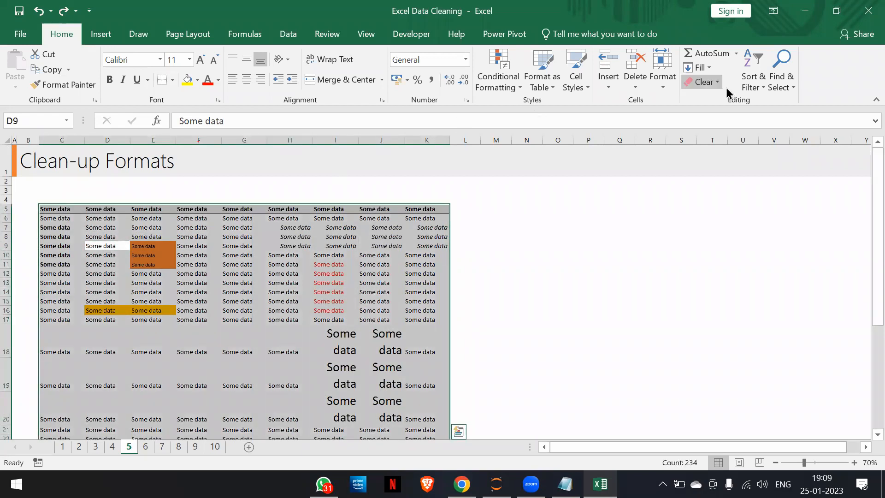
click(712, 86)
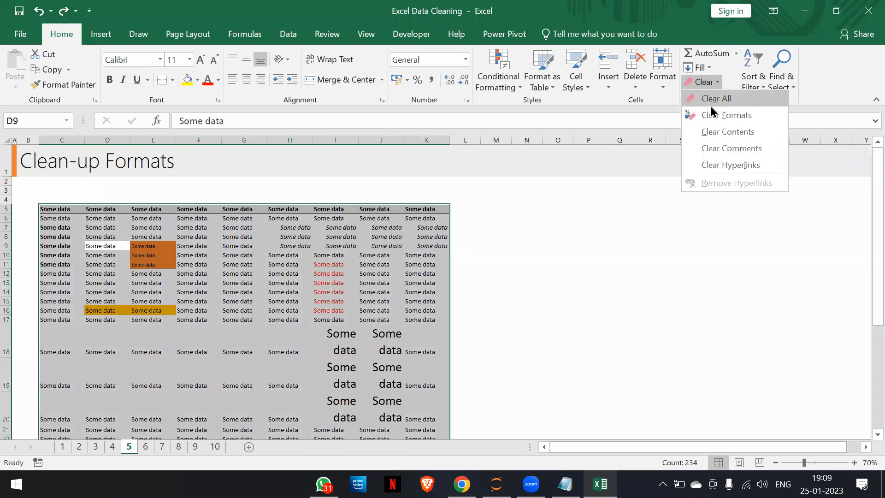
click(712, 104)
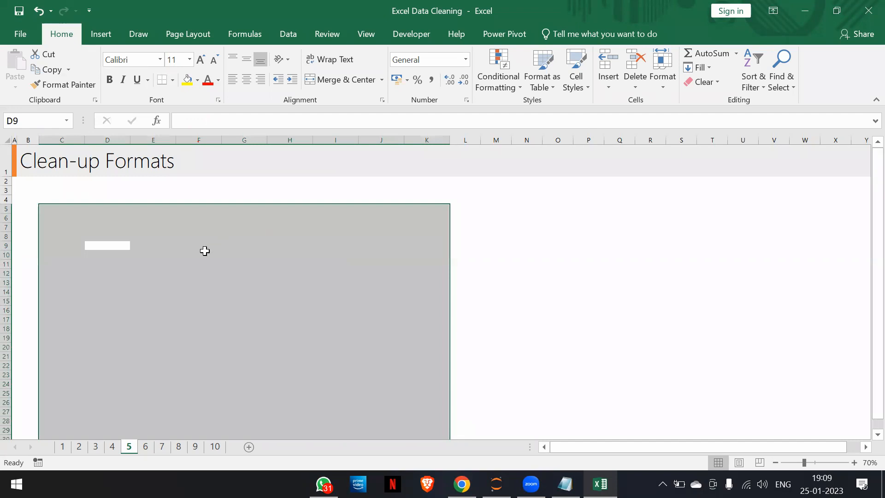
key(ctrl+z)
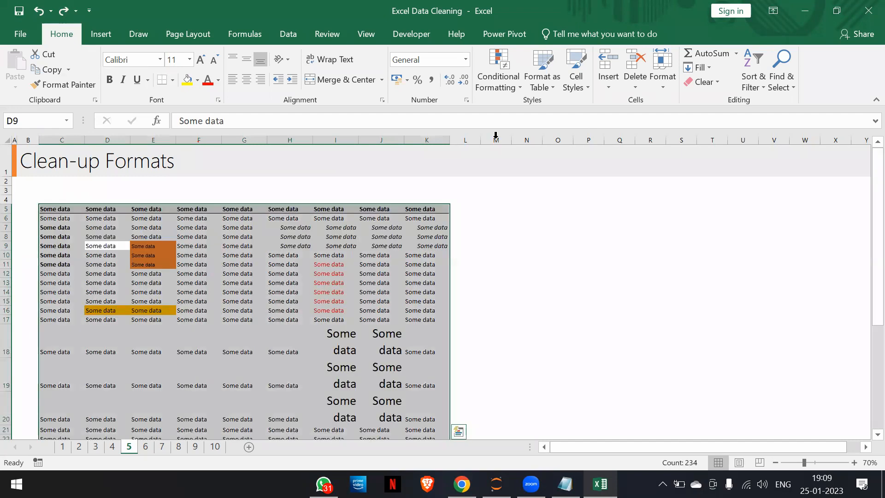
Step: Clear only the formats from the data block C5:K30, keeping its contents
click(704, 82)
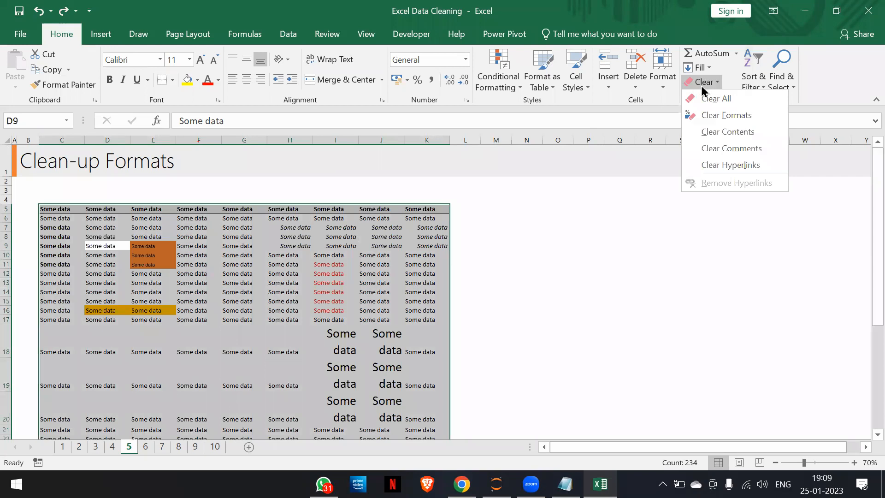
click(704, 116)
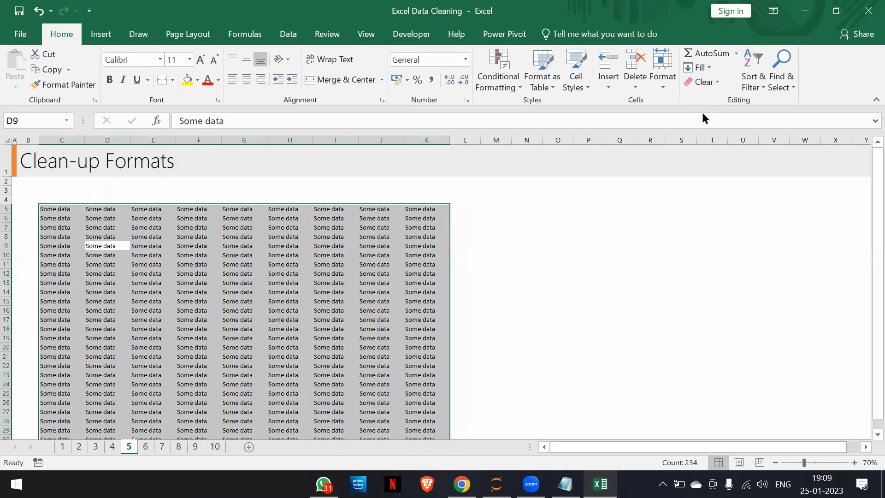
click(331, 254)
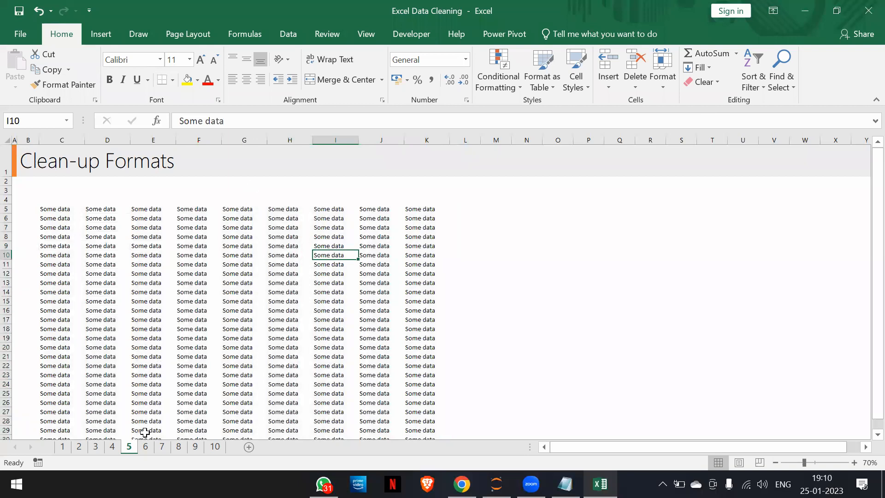
Step: Switch to sheet 6, Unstack Data, and examine how the stacked Addresses entries correspond to the Street, City and State columns
click(146, 447)
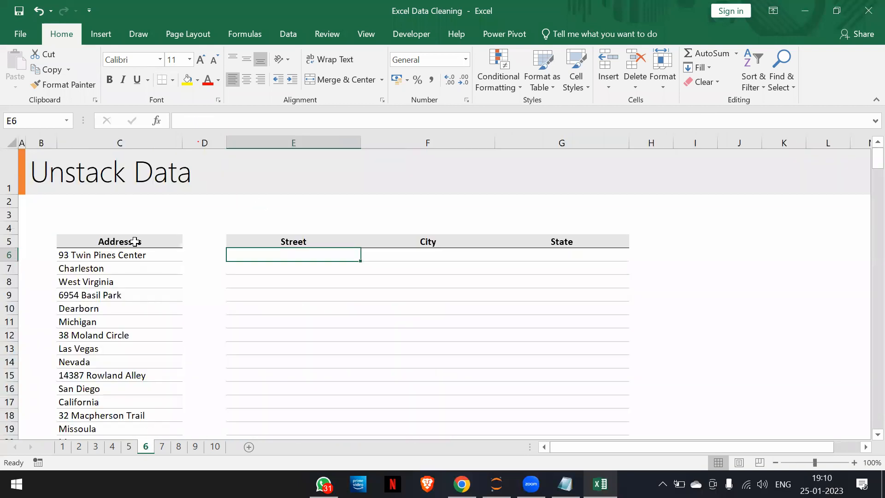
scroll(95, 244, down, 2)
scroll(95, 245, up, 2)
click(96, 253)
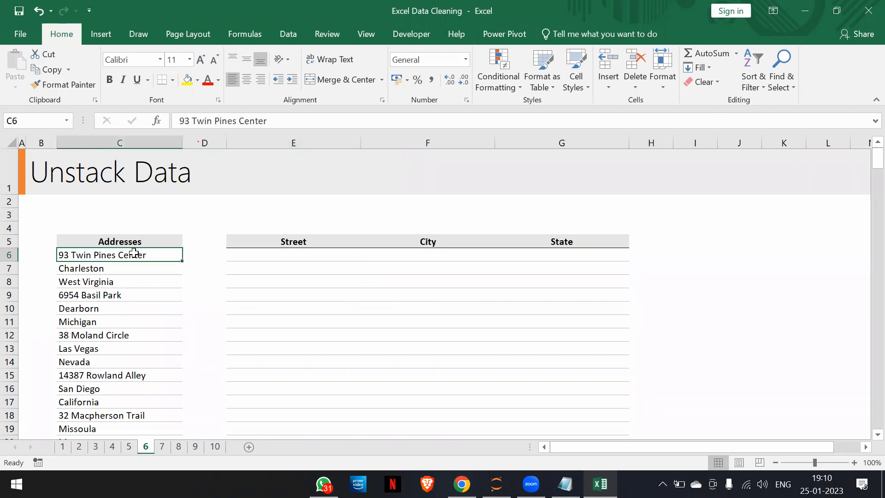
click(297, 255)
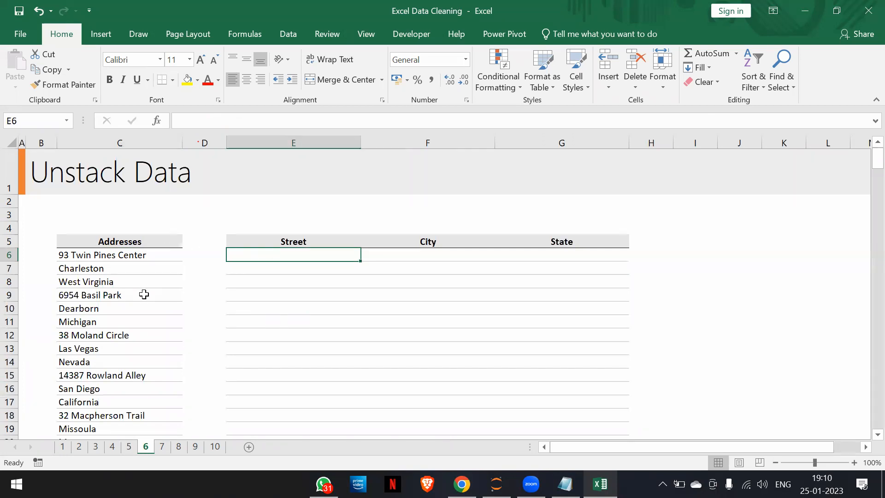
click(140, 251)
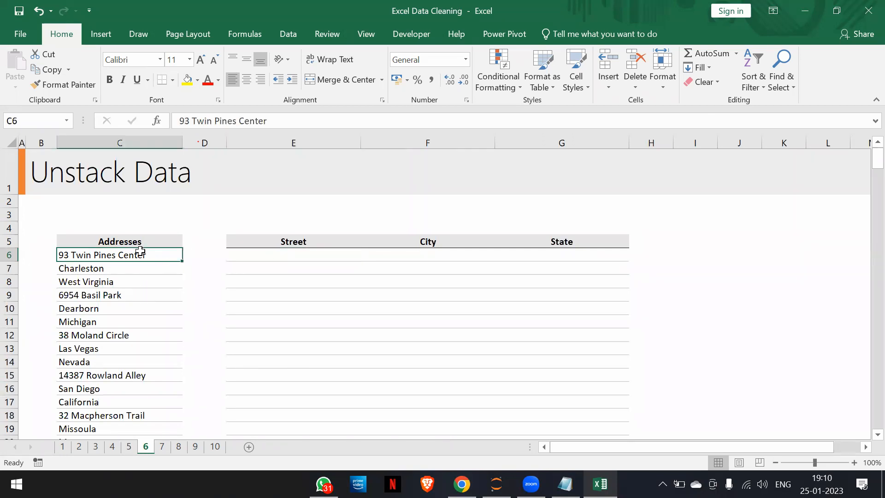
click(134, 267)
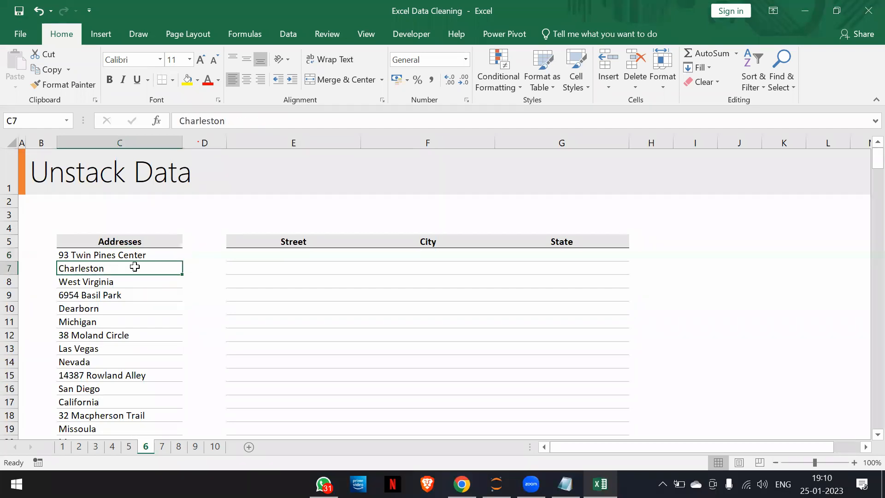
click(135, 282)
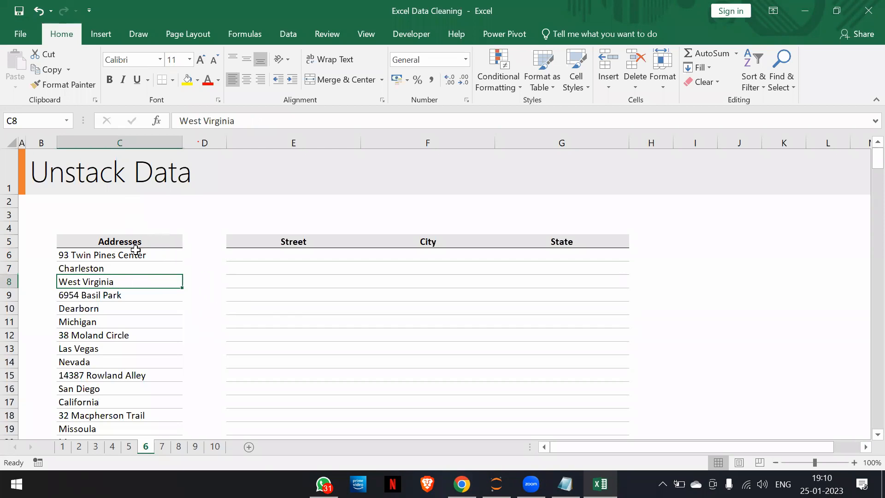
Step: Link the first Street cell, E6, to the first address entry with the formula =C6
click(239, 254)
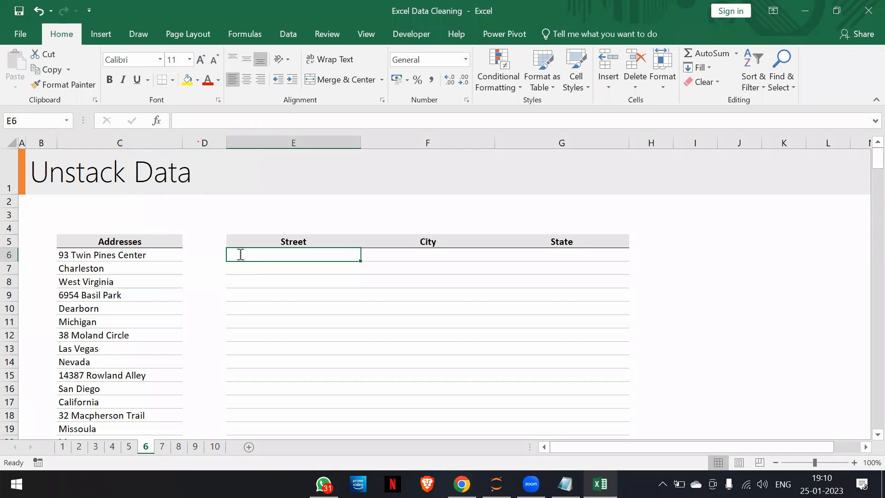
text(=)
key(Left)
key(Left)
key(Return)
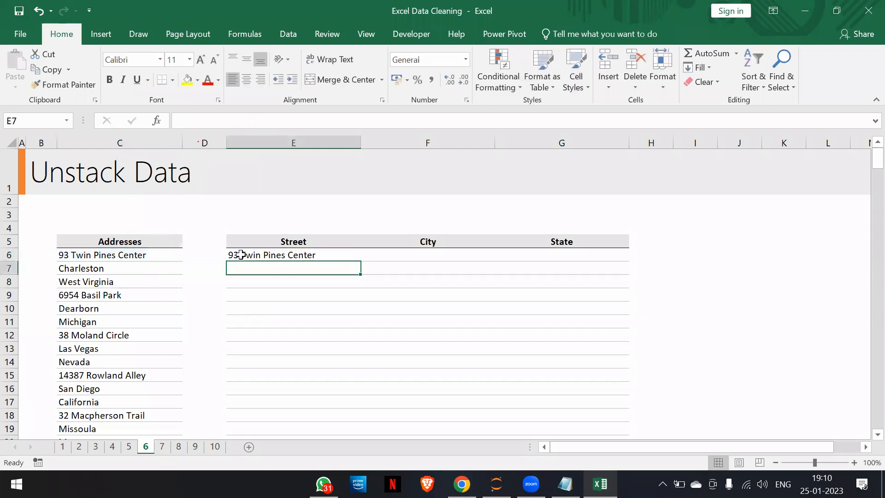
key(Up)
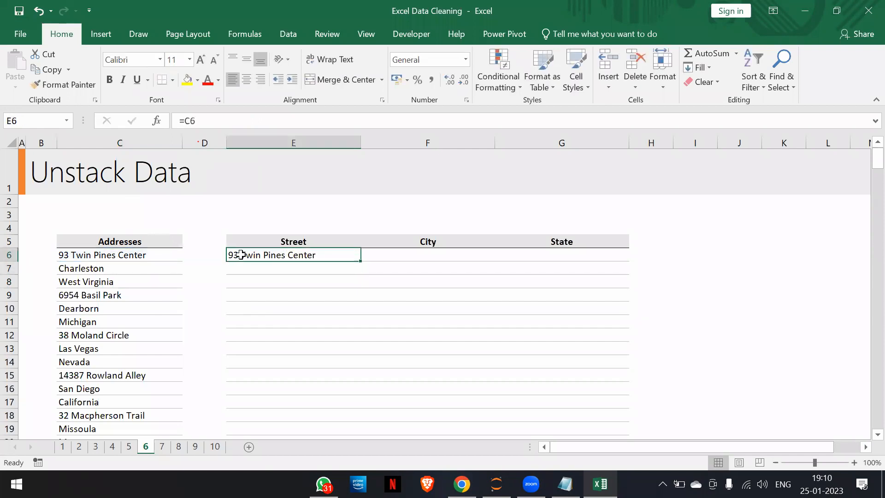
Step: Link City cell F7, one row below the street, to the second address entry with the formula =C7
key(Down)
key(Right)
text(=)
key(Left)
key(Left)
key(Left)
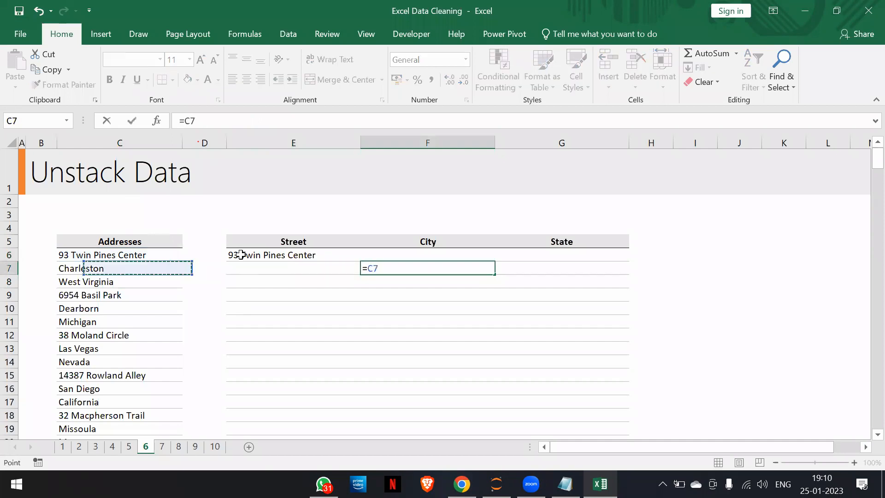
key(Return)
key(Right)
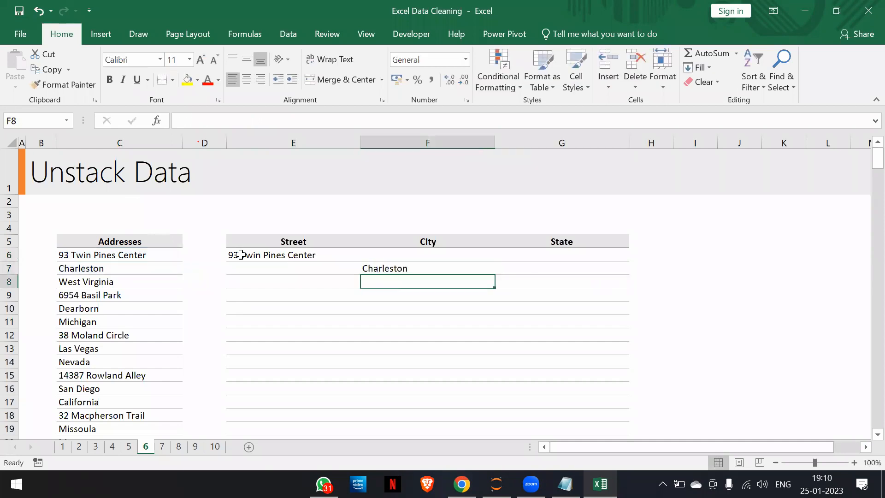
Step: Link State cell G8, one row below the city, to the third address entry with the formula =C8
text(=)
key(Left)
key(Left)
key(Left)
key(Left)
key(Left)
key(Right)
key(Return)
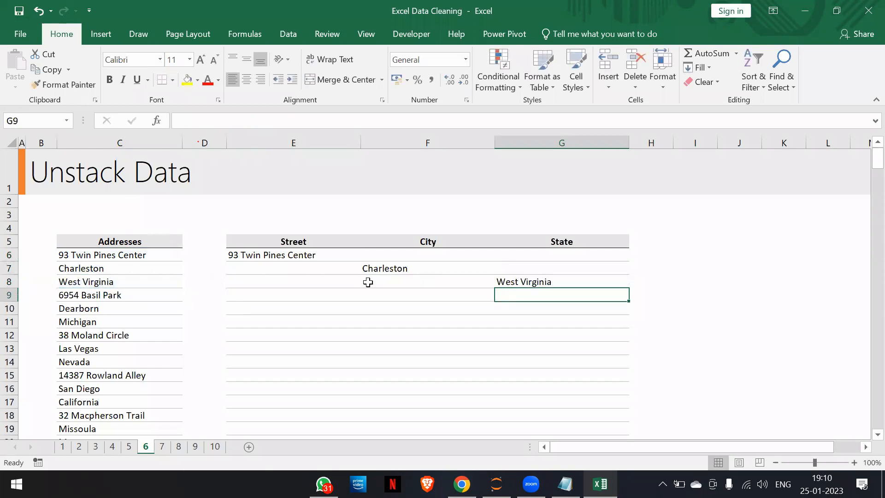
Step: Fill the staggered formula block E6:G8 down through row 29, level with the end of the address list
scroll(375, 282, down, 4)
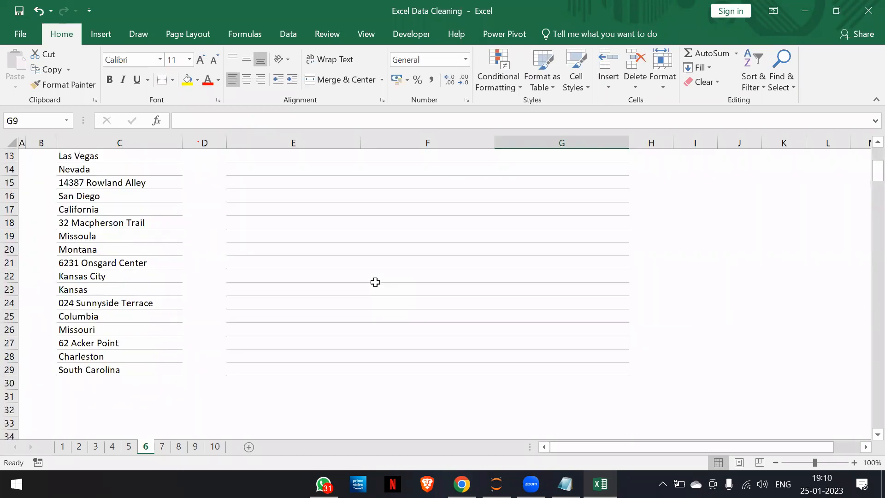
scroll(375, 282, up, 4)
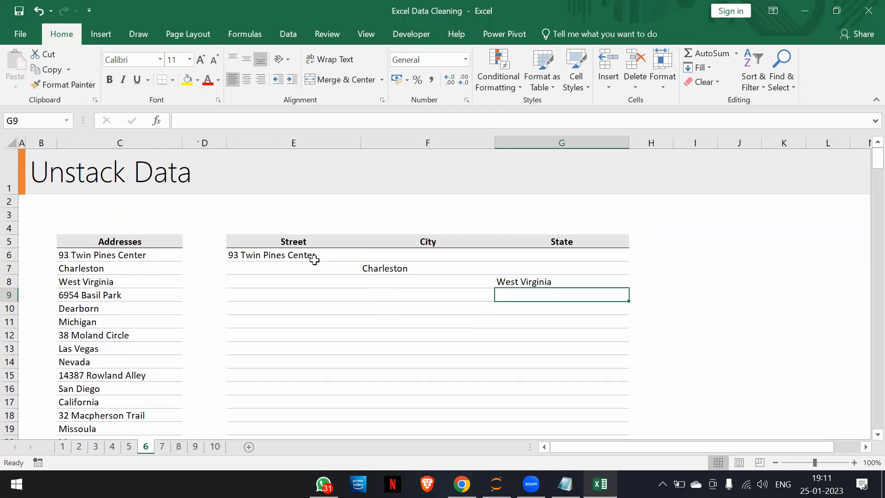
drag(308, 256, 565, 280)
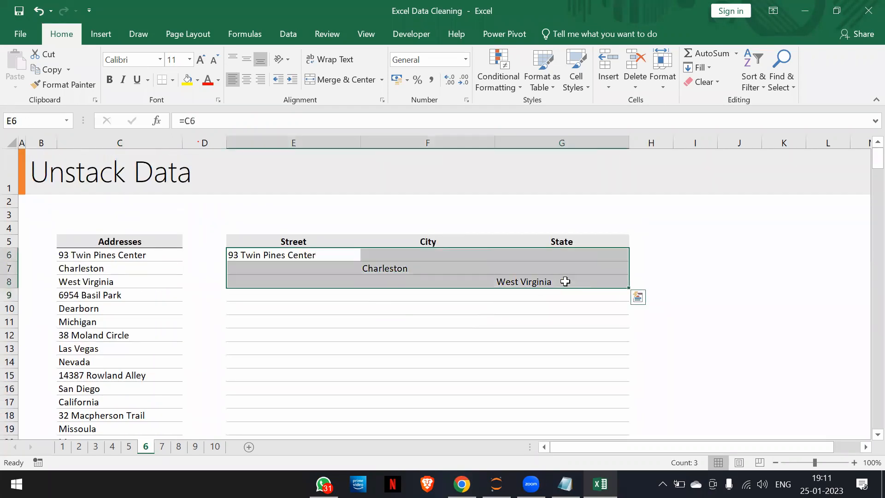
drag(629, 288, 628, 378)
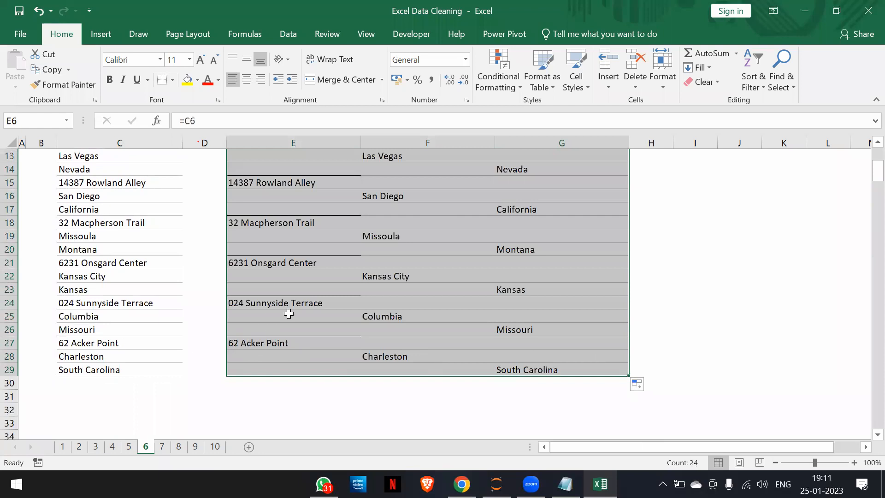
Step: Select only the blank cells within E6:G29 using Go To Special and delete them, shifting the remaining cells up
scroll(390, 244, up, 4)
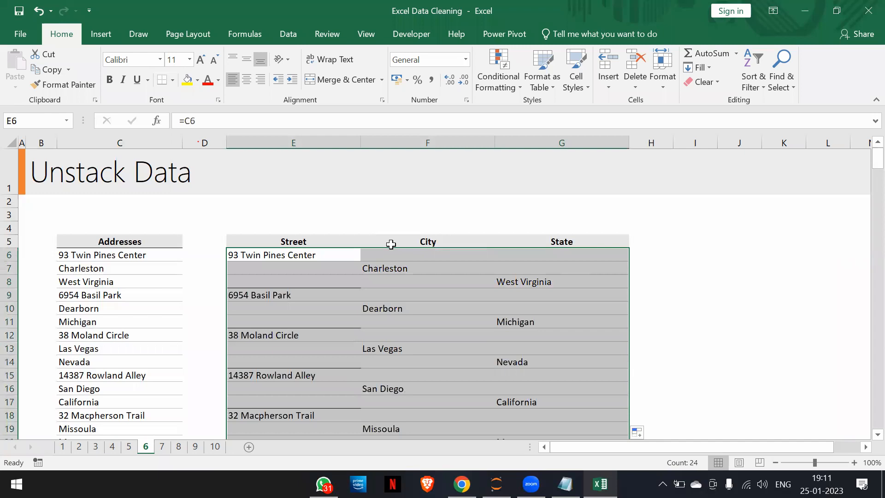
scroll(391, 244, down, 4)
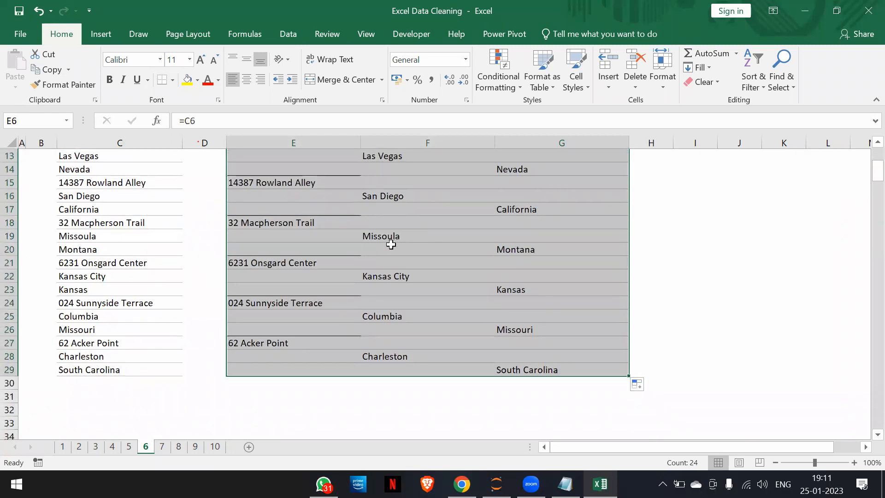
key(ctrl+g)
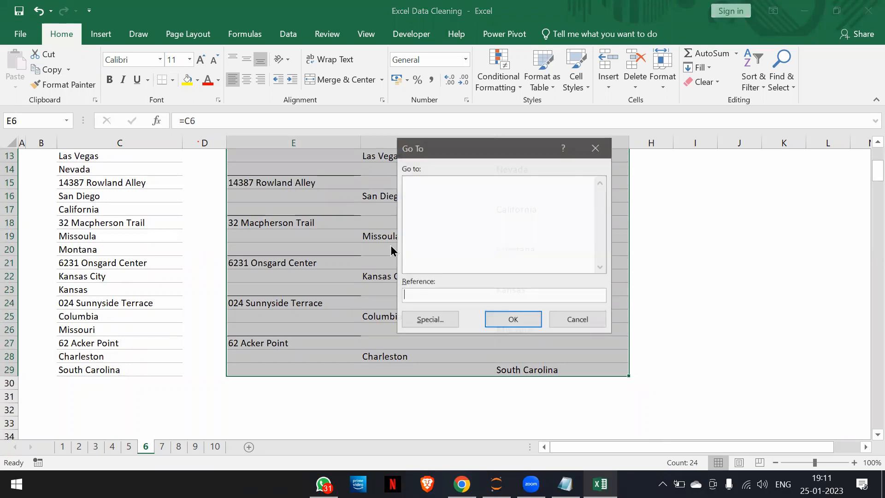
click(432, 318)
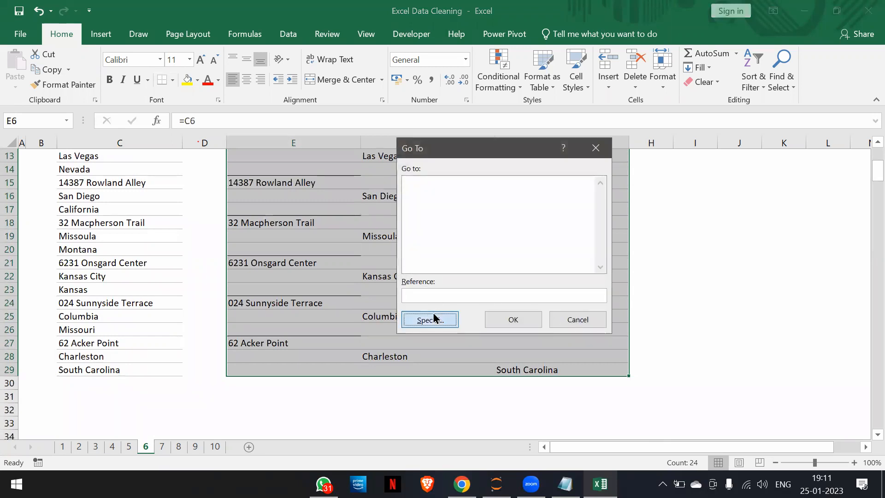
click(420, 260)
click(507, 343)
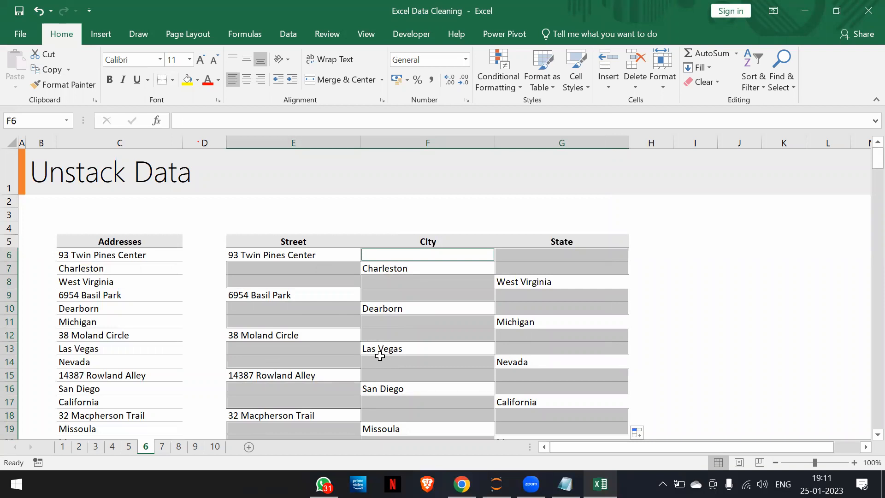
key(ctrl+minus)
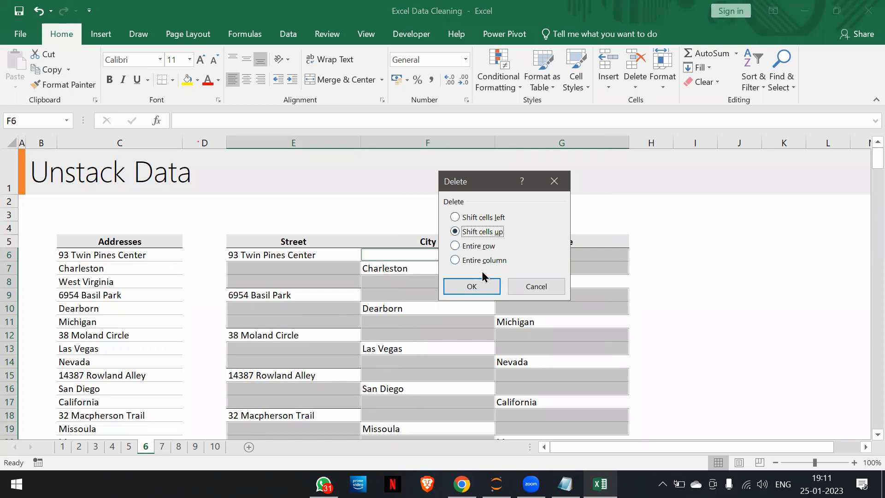
click(478, 287)
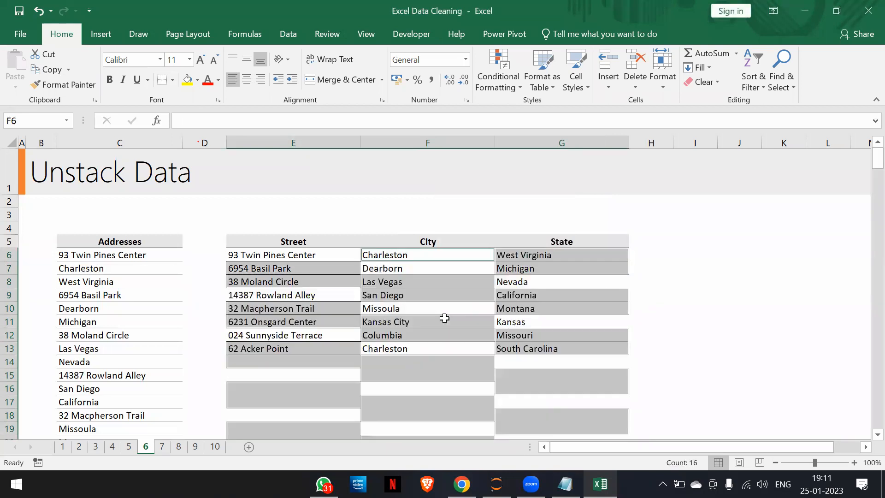
click(405, 372)
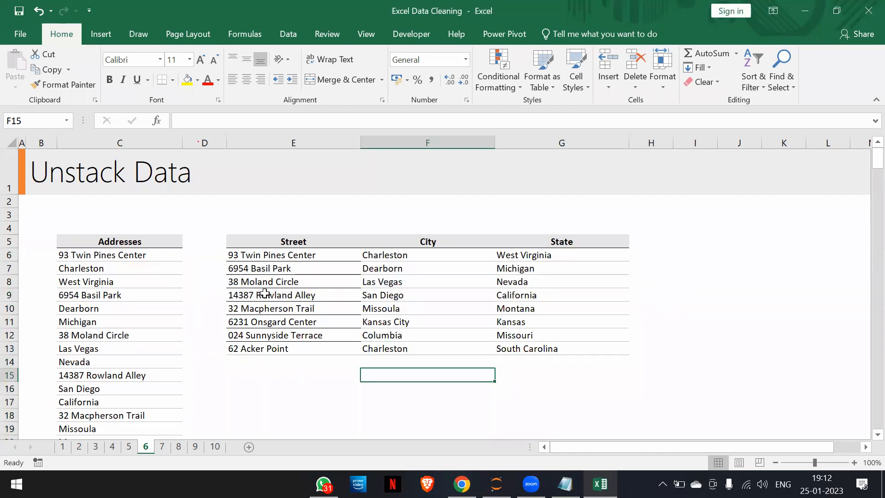
click(270, 254)
click(144, 268)
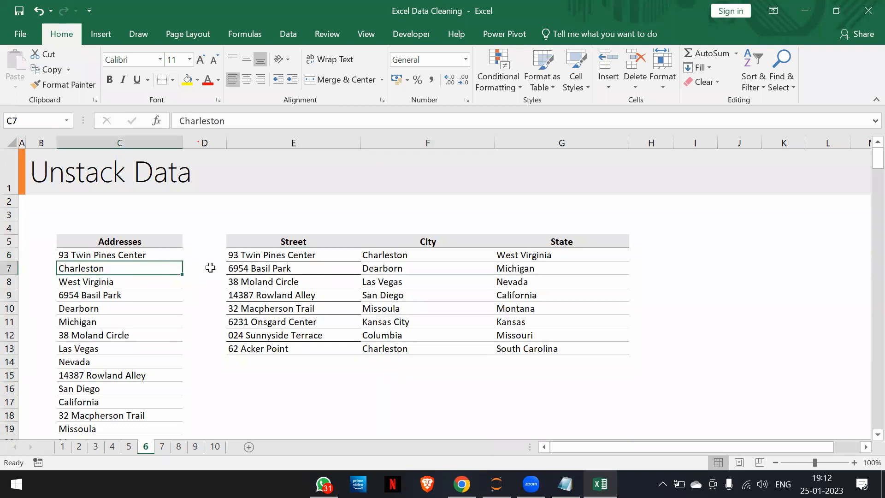
click(377, 271)
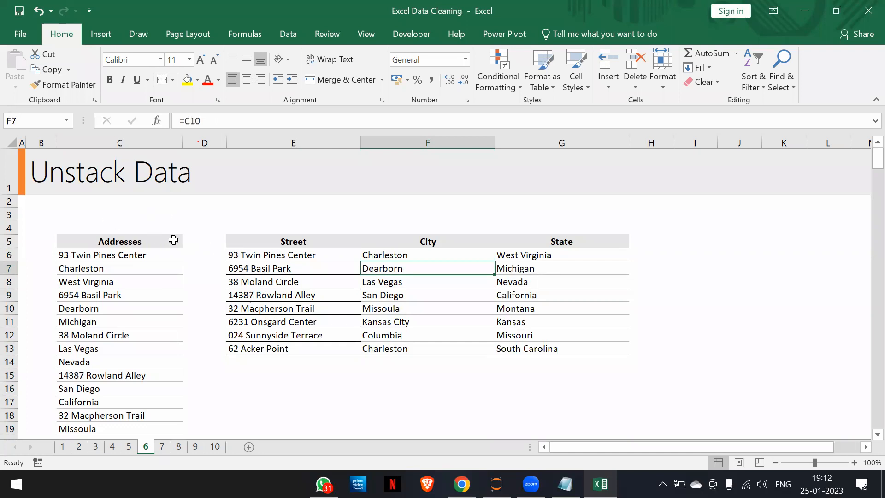
Step: Switch to sheet 7, Duplicate Combinations, and examine the list for repeated Name and Department pairs
click(158, 449)
scroll(128, 316, up, 1)
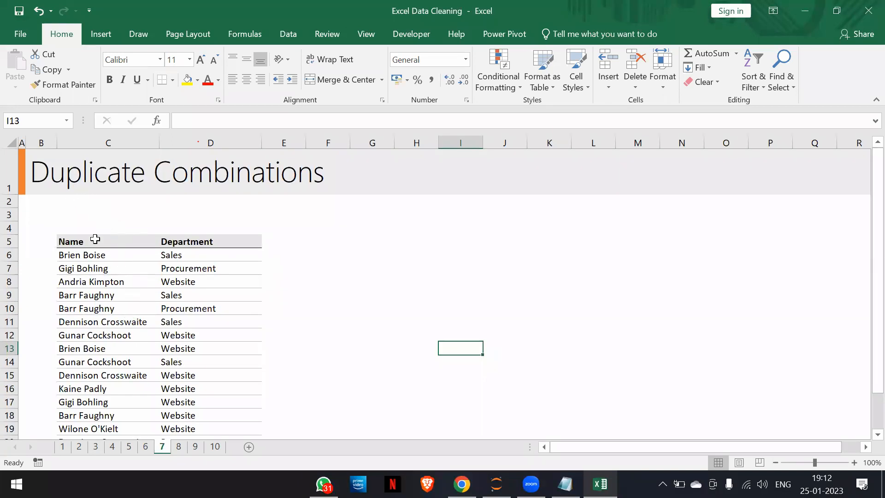
scroll(124, 231, down, 2)
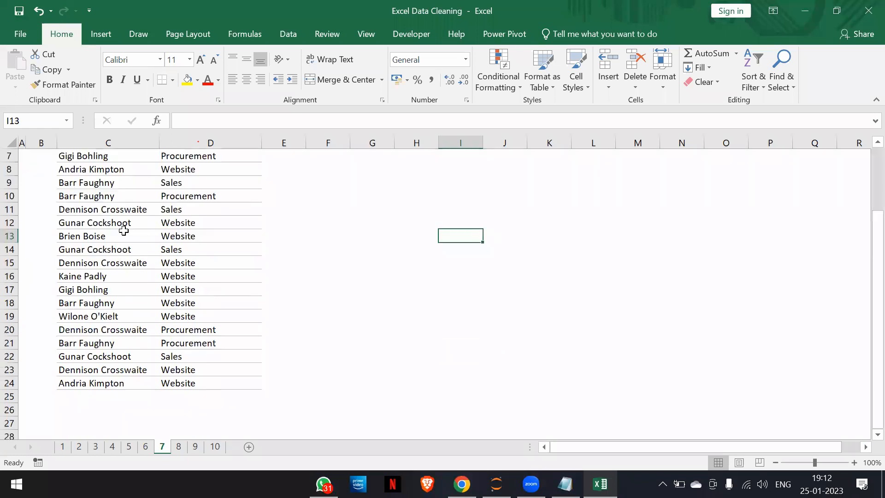
scroll(123, 230, up, 2)
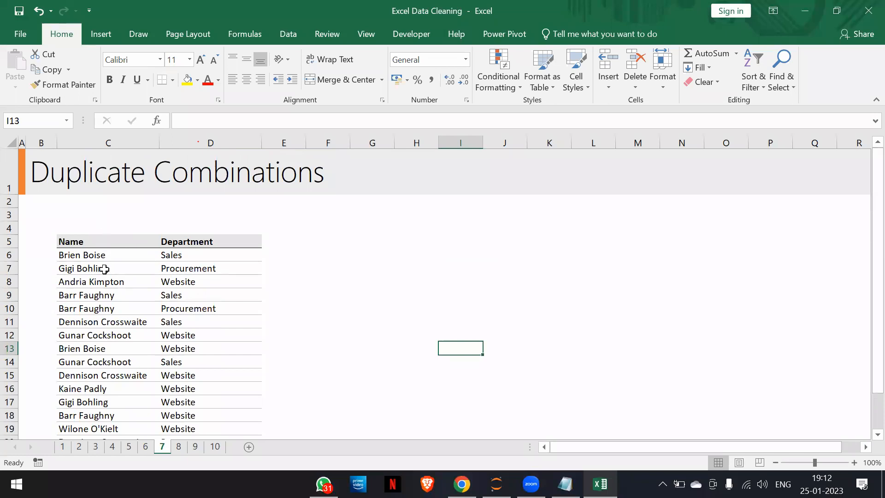
scroll(105, 269, down, 2)
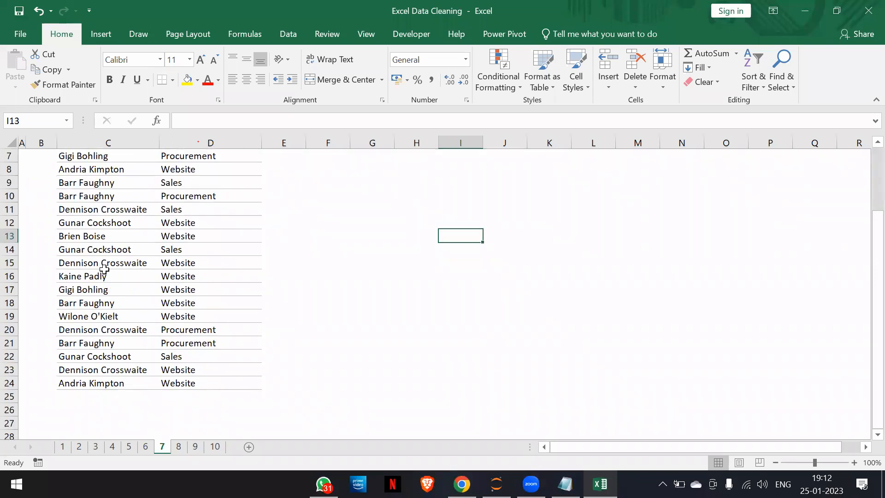
scroll(104, 269, up, 2)
ctrl+scroll(104, 269, down, 1)
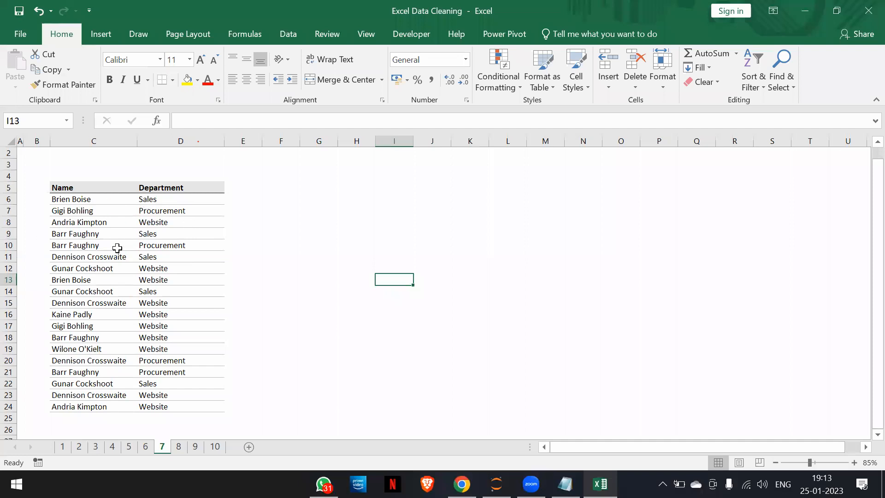
Step: Try Remove Duplicates on the table C5:D24, checking both the Name and Department columns with headers
click(78, 201)
key(ctrl+Down)
key(ctrl+a)
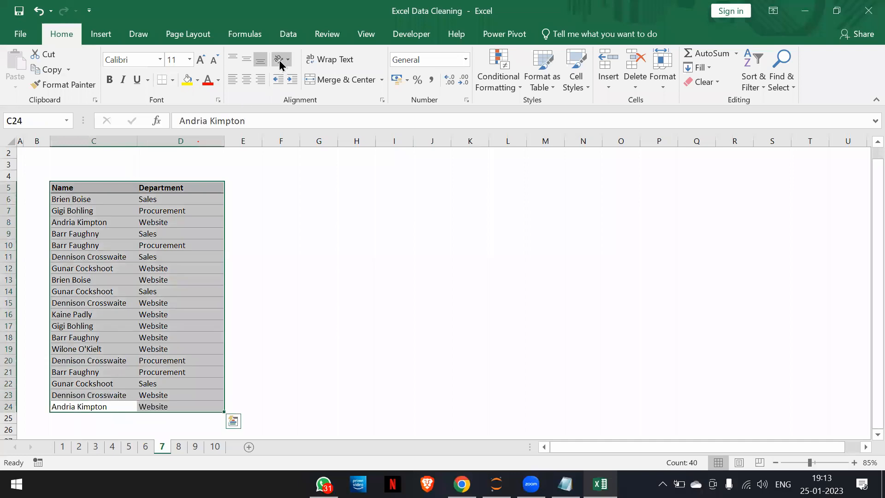
click(289, 41)
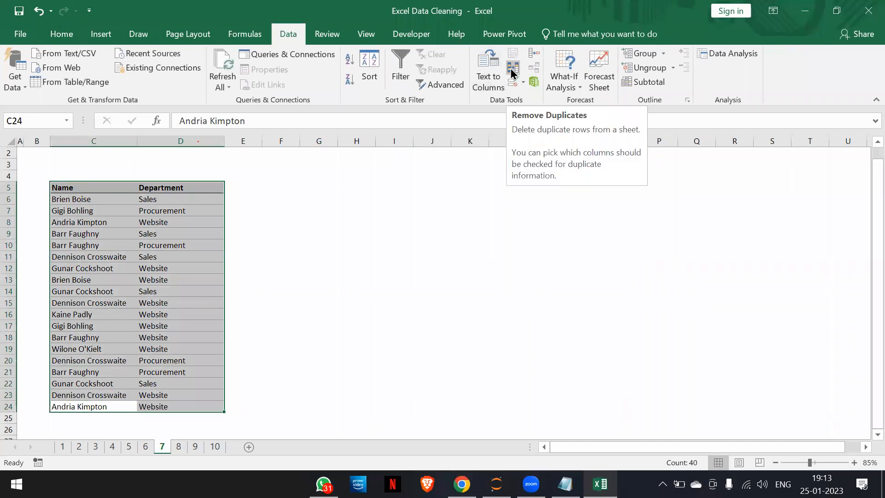
click(511, 70)
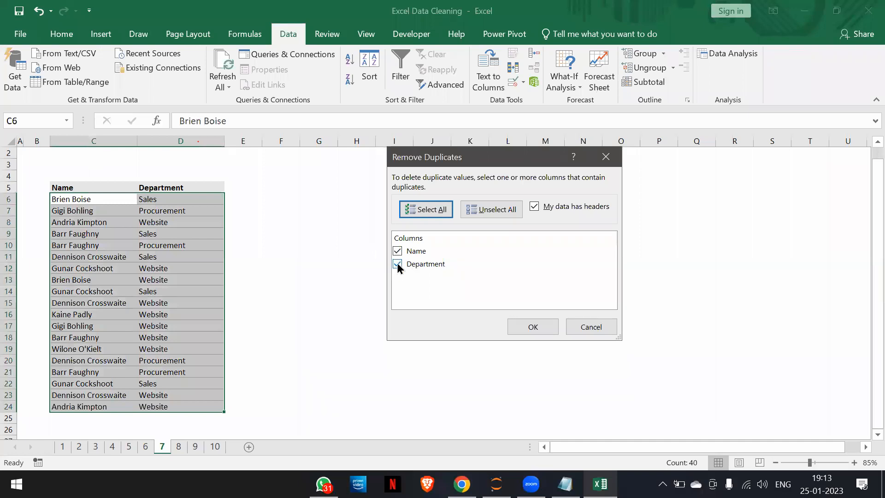
click(532, 328)
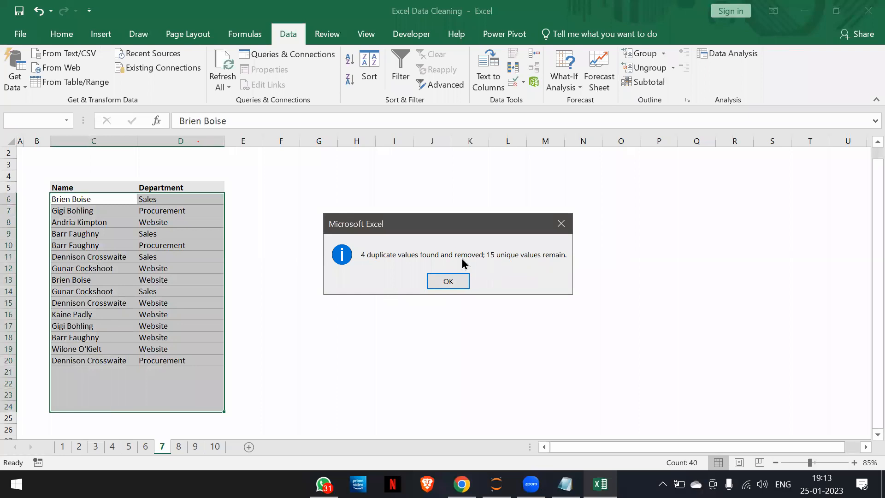
click(447, 281)
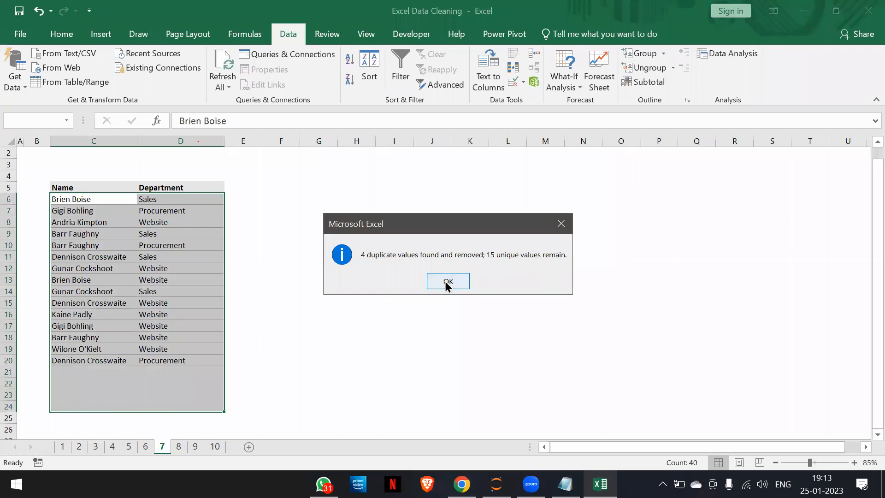
Step: Undo the duplicate removal in the Name and Department table
click(97, 203)
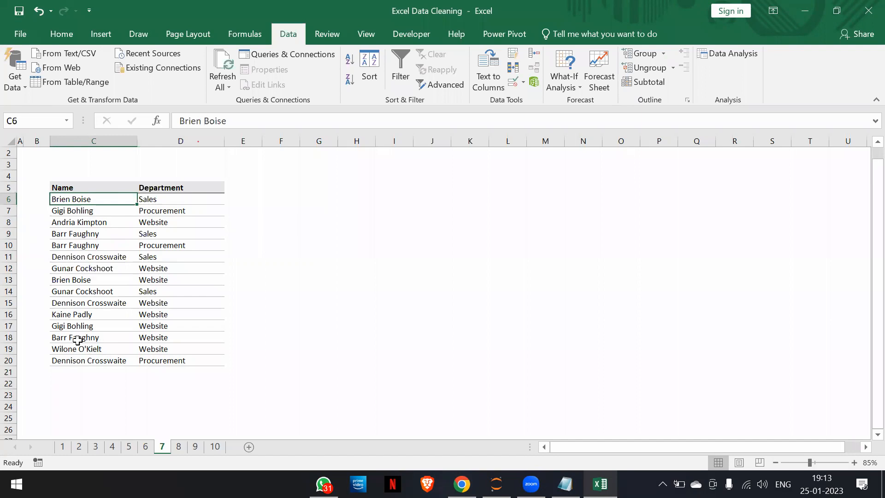
key(ctrl+z)
key(ctrl+z)
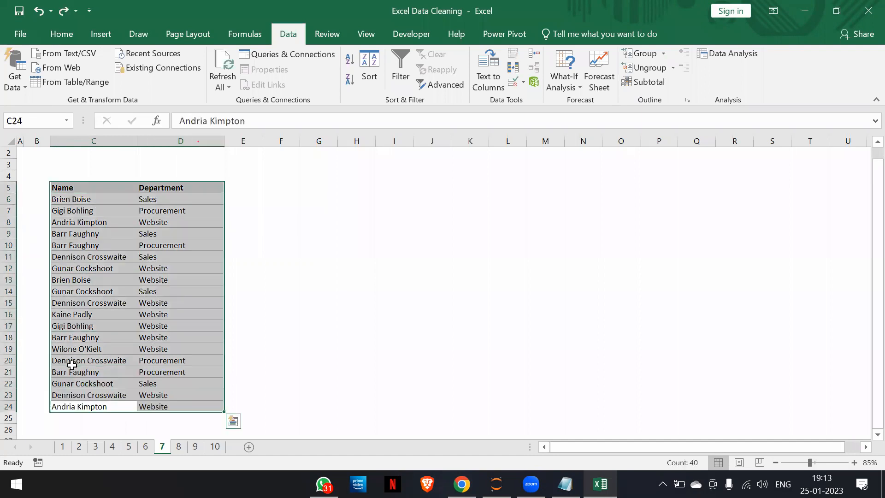
Step: Remove the rows with duplicate Name and Department combinations from the table C5:D24, treating the first row as headers
click(86, 338)
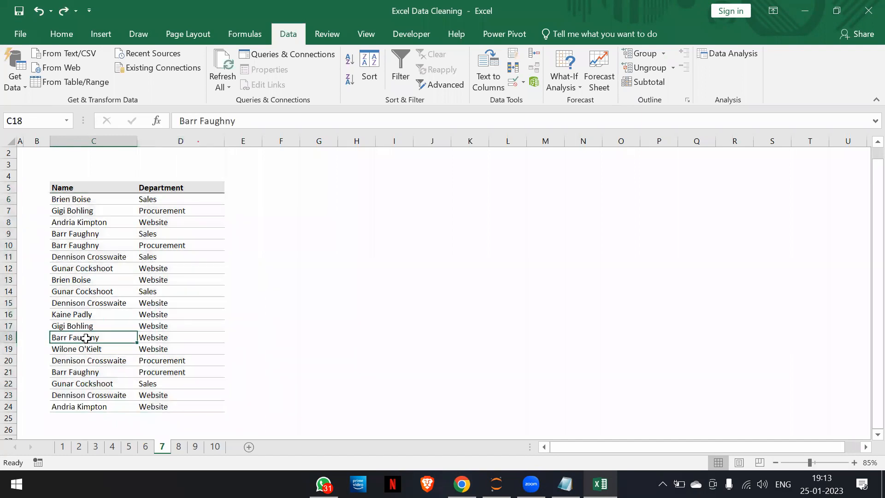
key(ctrl+a)
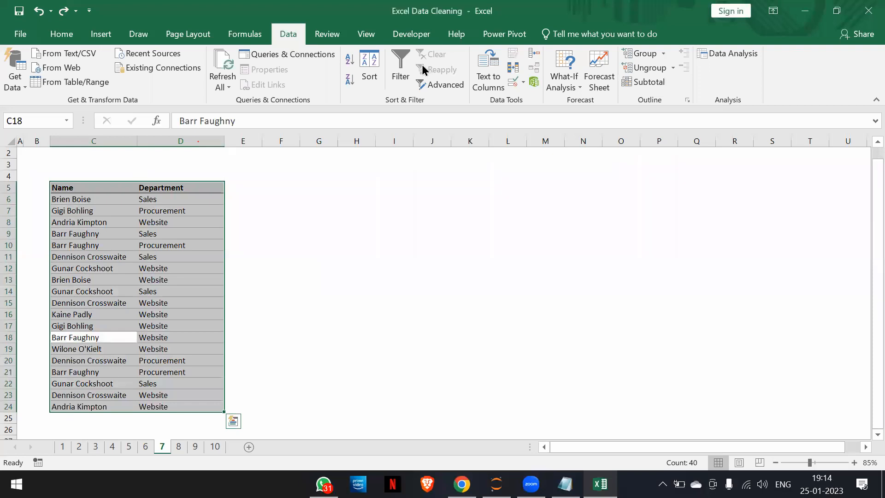
click(510, 76)
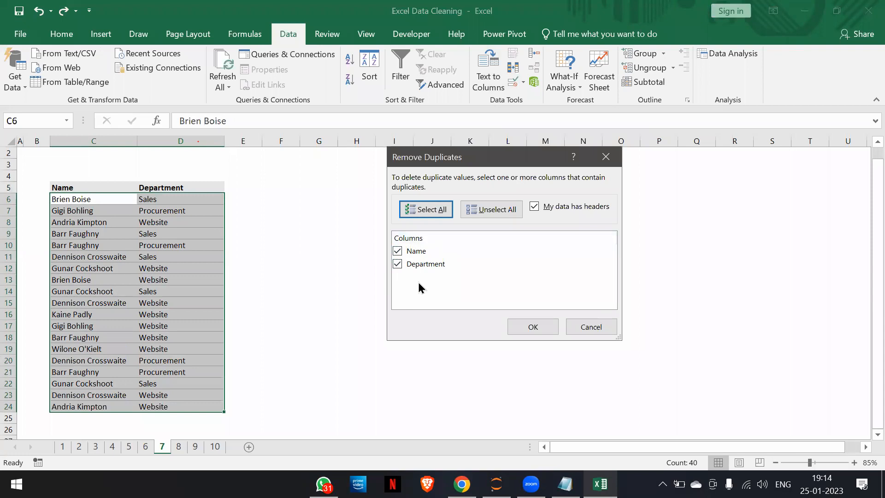
click(518, 328)
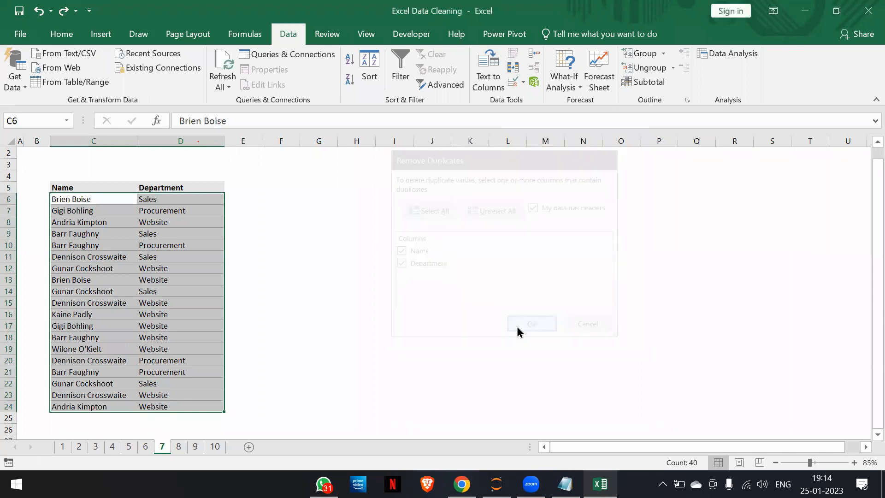
click(456, 288)
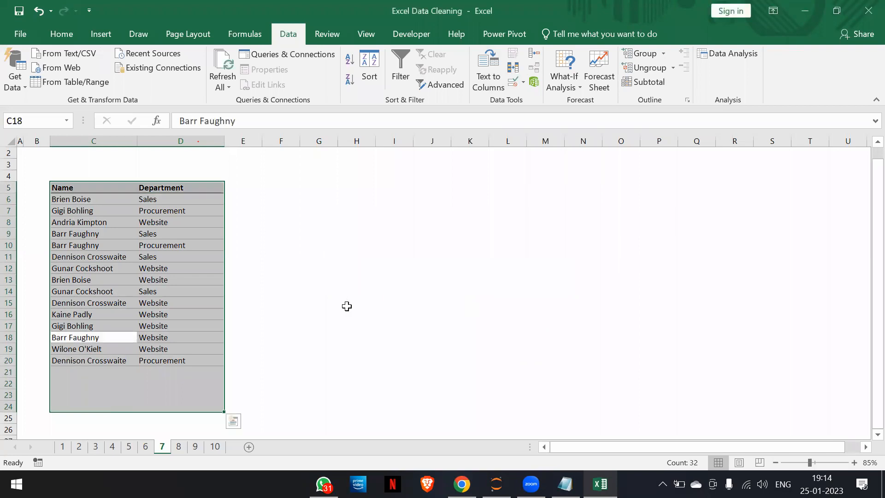
click(347, 305)
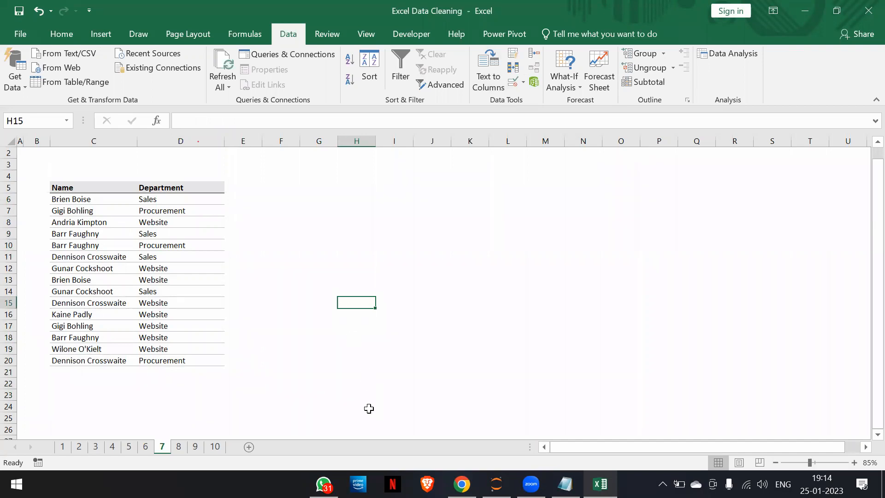
Step: Look over the Name list on sheet 8, Remove Extra Spaces, and switch to sheet 9, Extract Numbers from Text
click(179, 446)
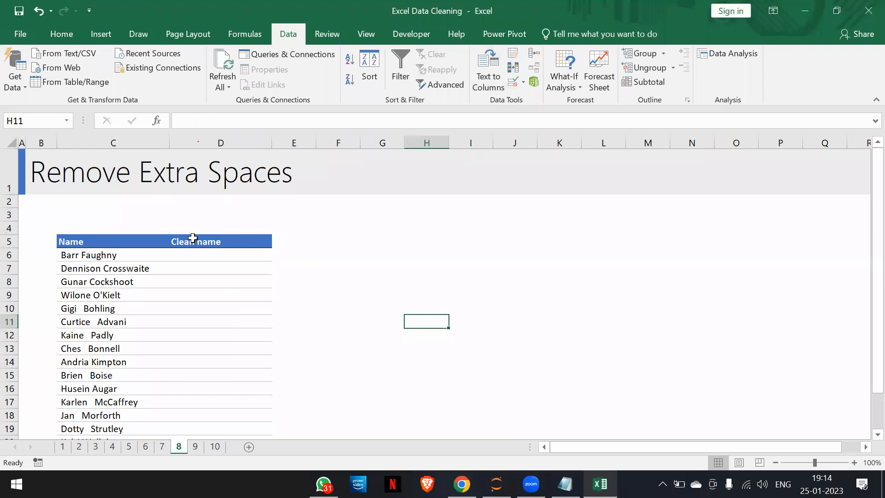
scroll(193, 238, down, 2)
scroll(193, 237, up, 2)
click(195, 447)
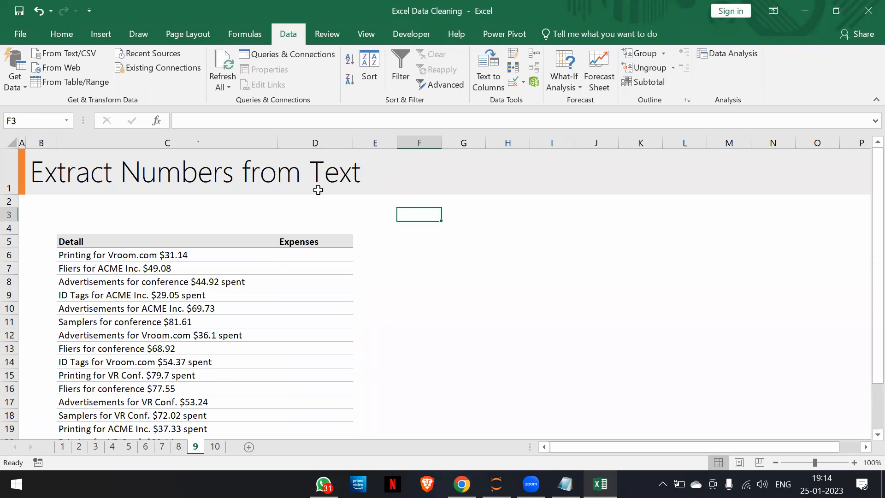
Step: Enter 31.14 in D6 and 49.08 in D7, accepting the suggested fill for the rest of the Expenses column
click(285, 255)
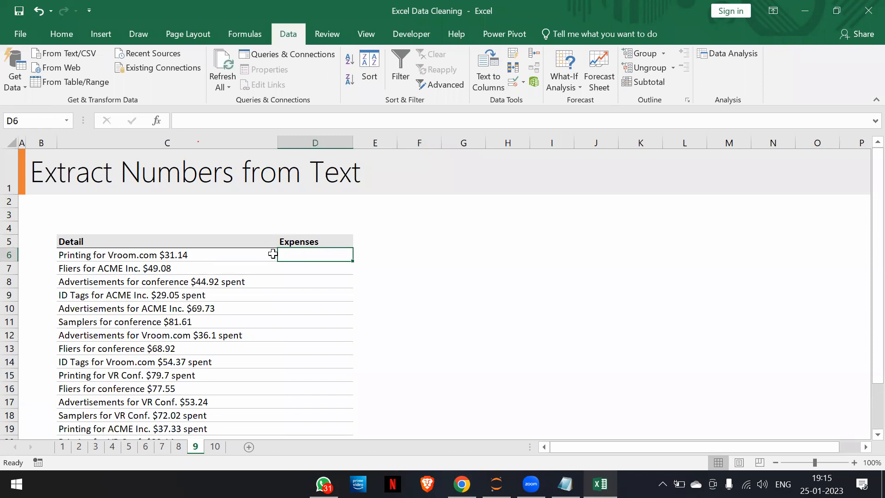
text(31.14)
key(Return)
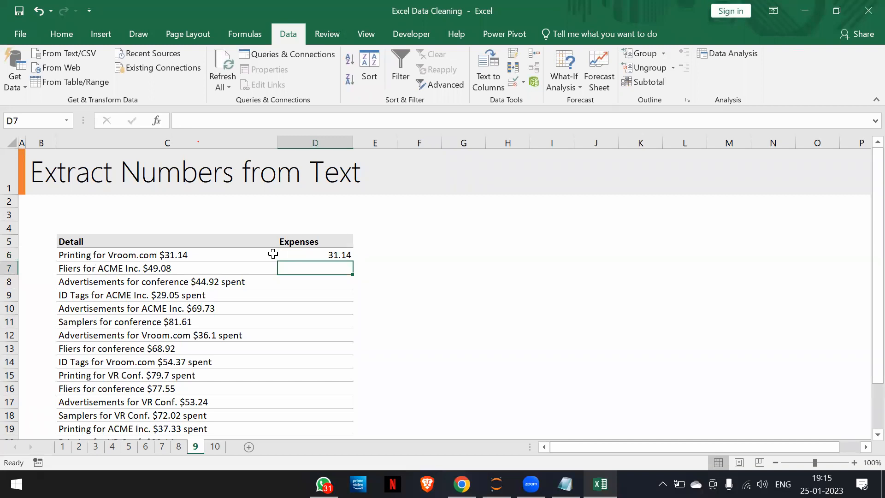
text(49.08)
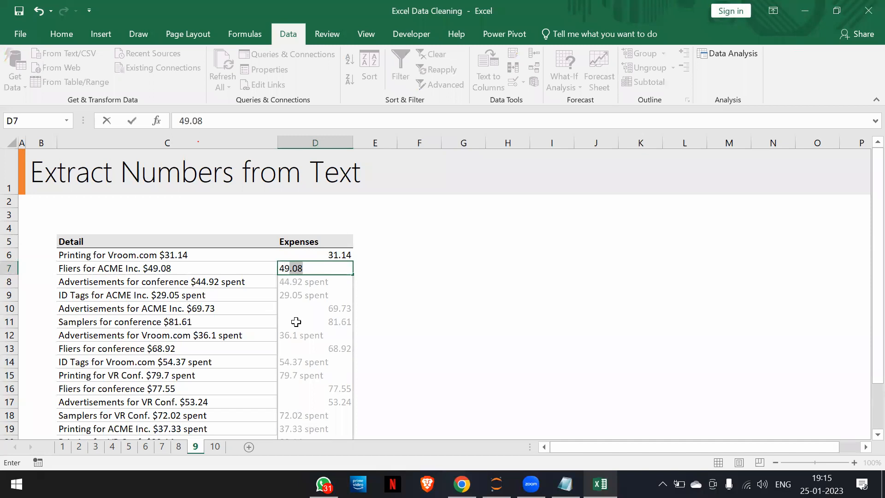
key(Return)
Step: Check the filled Expenses values down to row 25 and undo the automatic fill below D7
scroll(296, 321, down, 4)
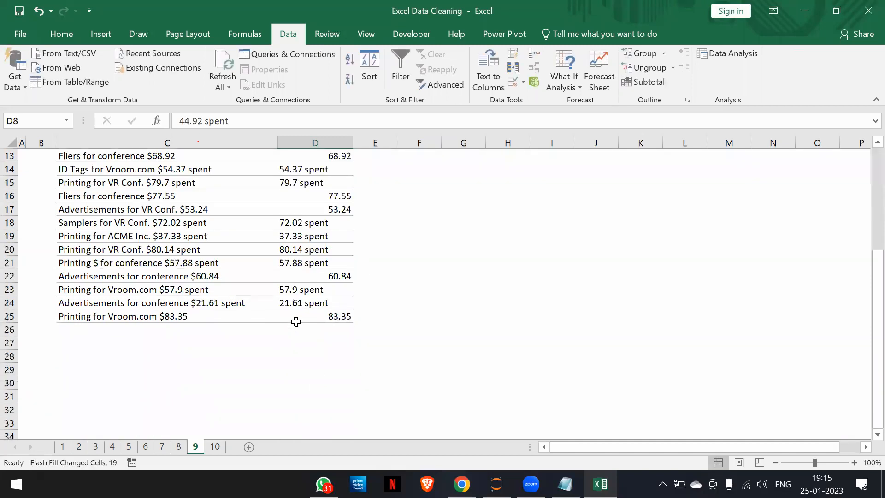
scroll(296, 321, up, 4)
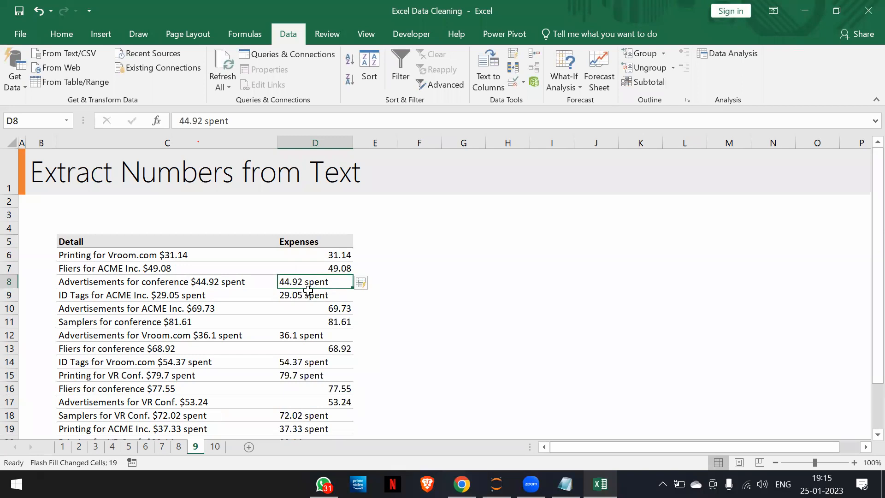
key(ctrl+z)
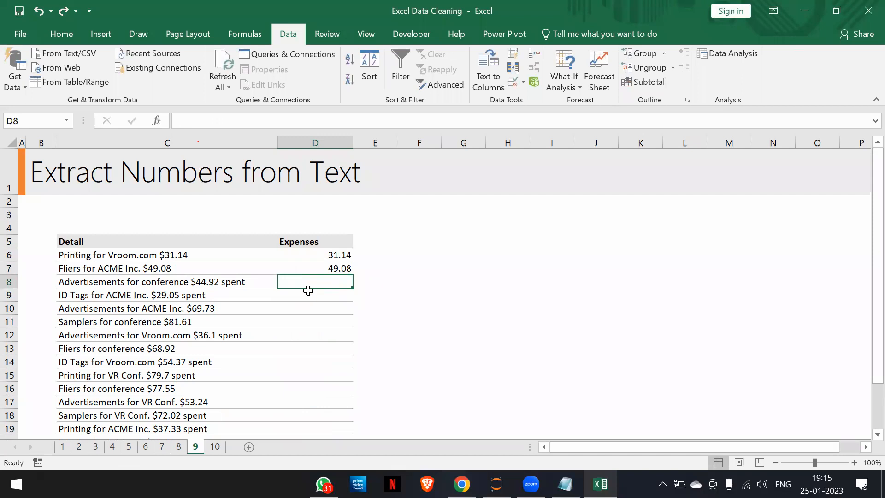
Step: Enter 44.92 in D8 as a third example and Flash Fill the remaining Expenses cells from D9 to D25
text(44.92)
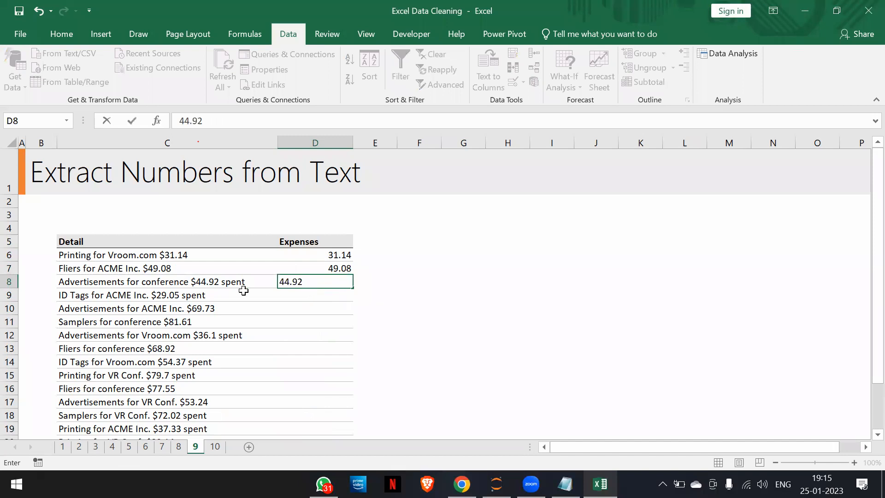
key(Return)
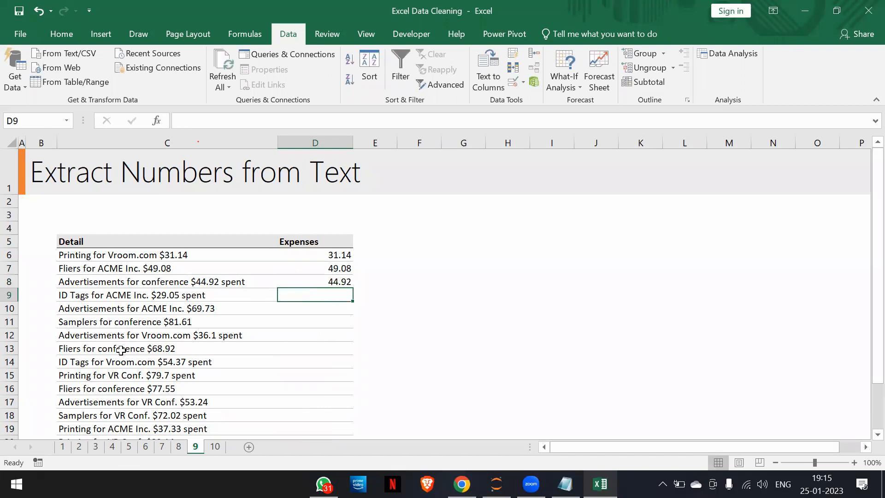
key(ctrl+e)
scroll(121, 350, down, 2)
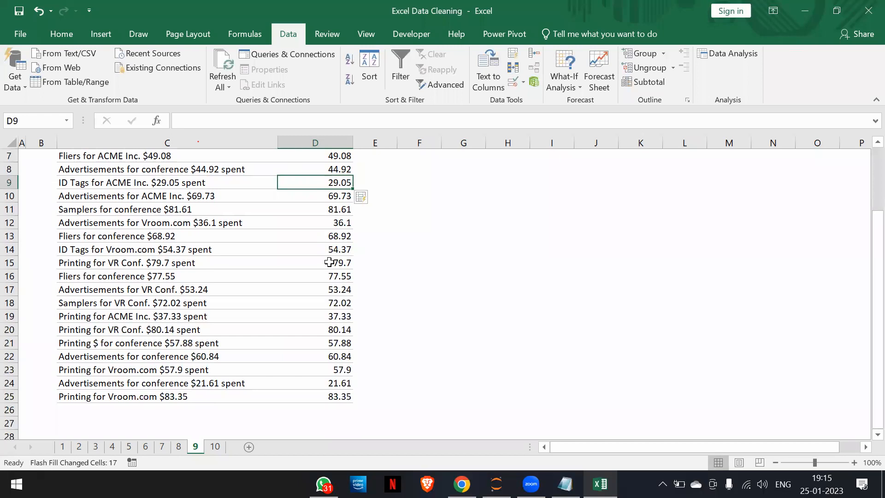
scroll(328, 295, up, 2)
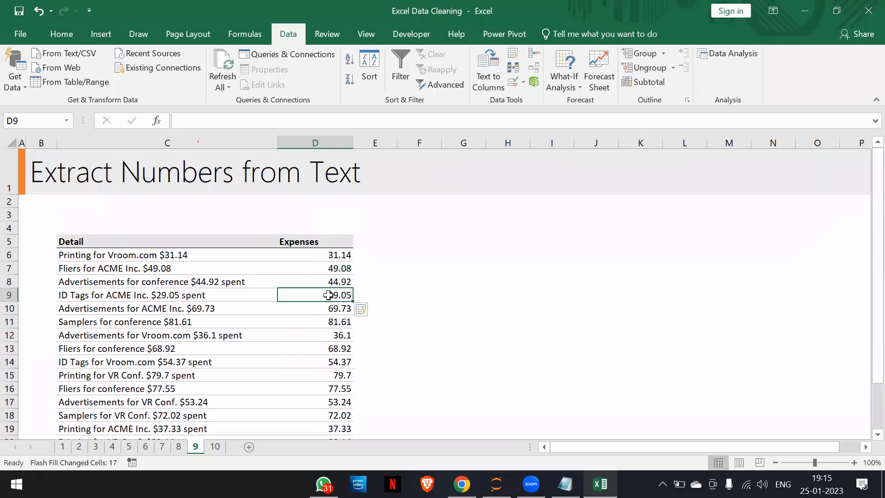
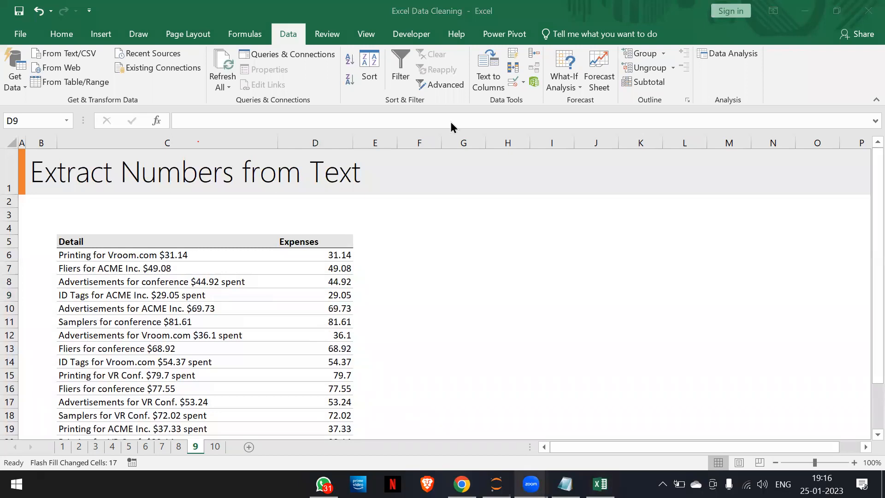
Step: Switch to sheet 10, File name from full path, and look over the list of file paths down to row 25
click(216, 445)
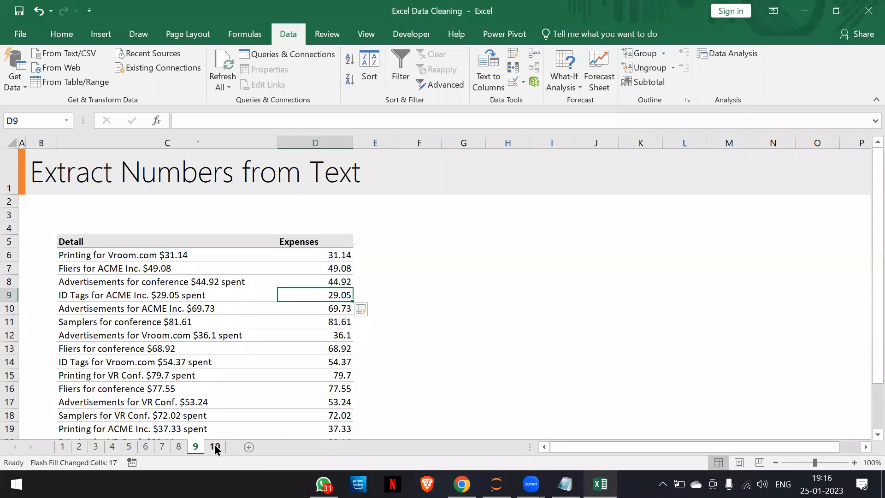
click(215, 446)
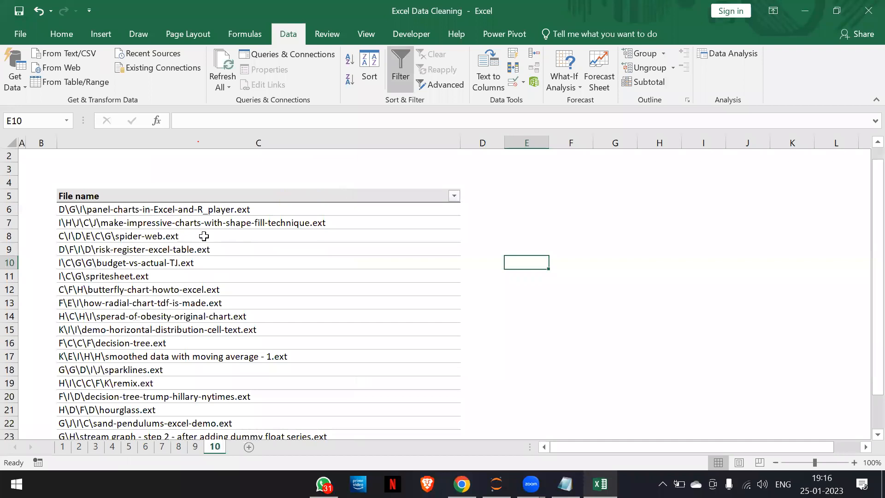
scroll(204, 236, up, 1)
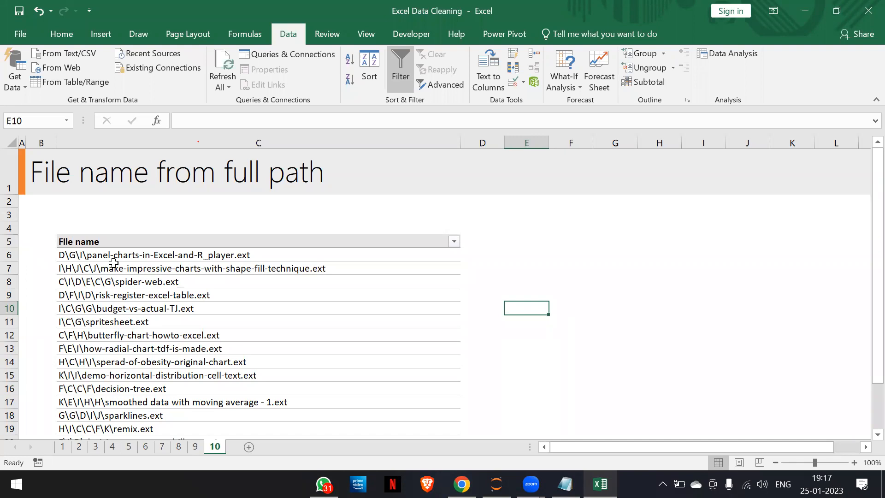
click(121, 255)
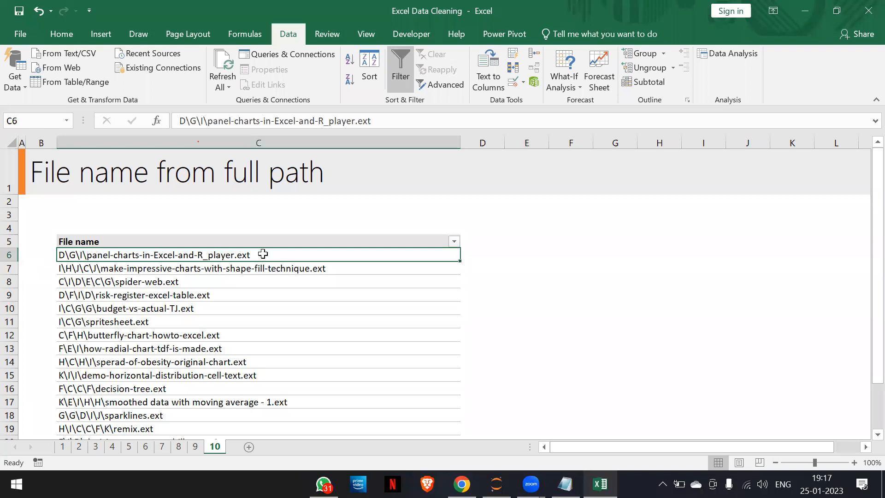
scroll(263, 254, down, 2)
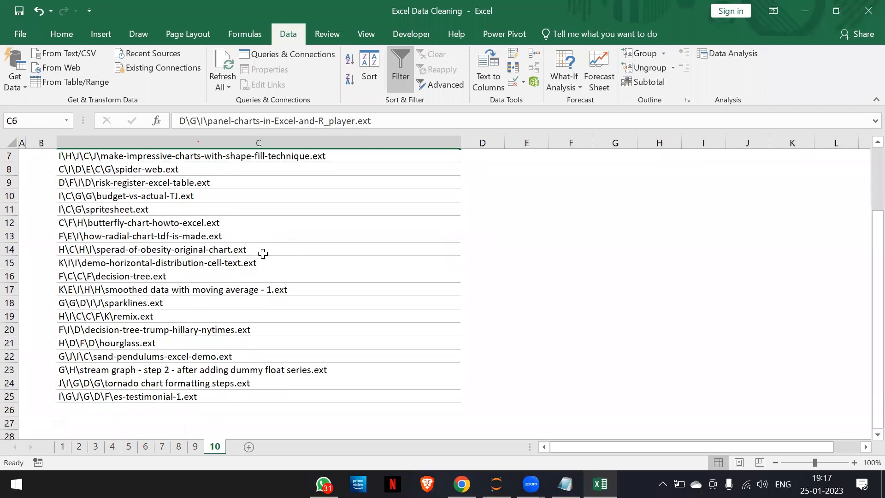
scroll(263, 253, up, 2)
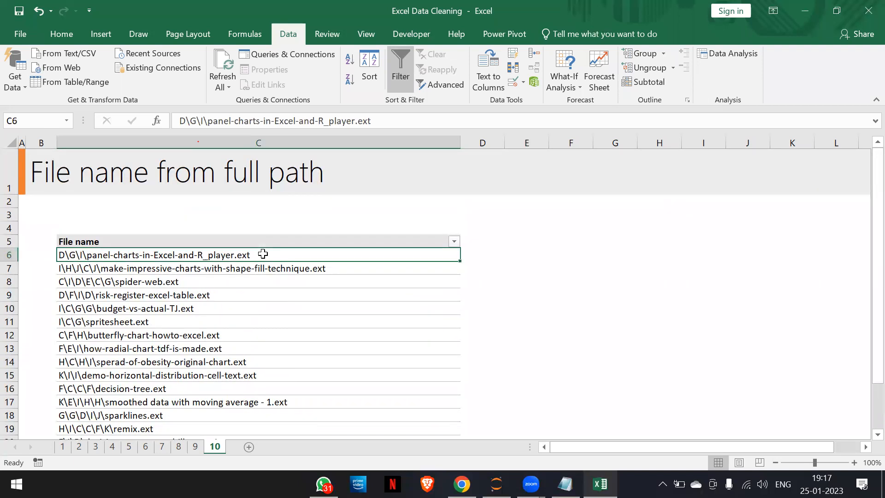
scroll(263, 254, down, 2)
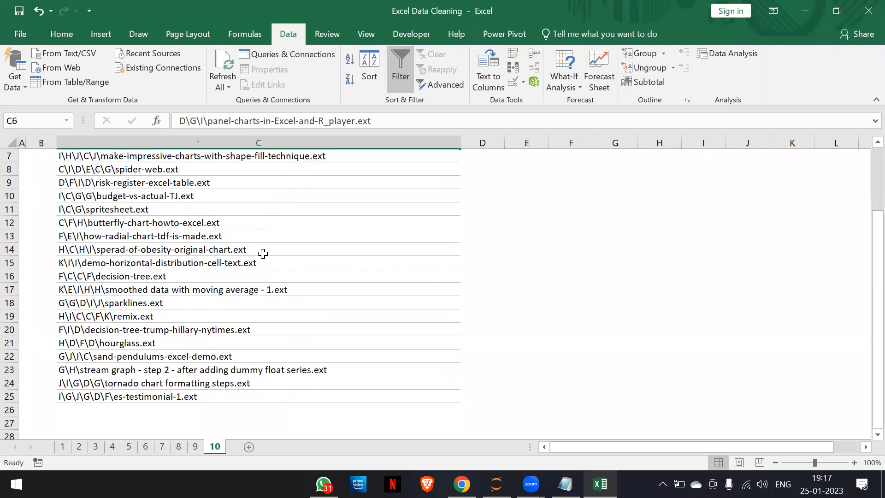
Step: Strip the folder paths from the File name entries in C6:C25 by replacing every "*\" match with nothing
key(ctrl+shift+Down)
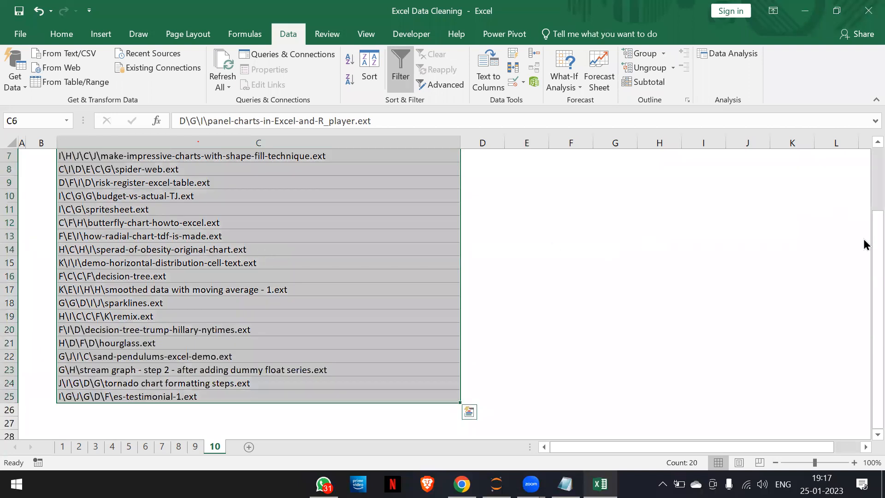
drag(864, 248, 864, 228)
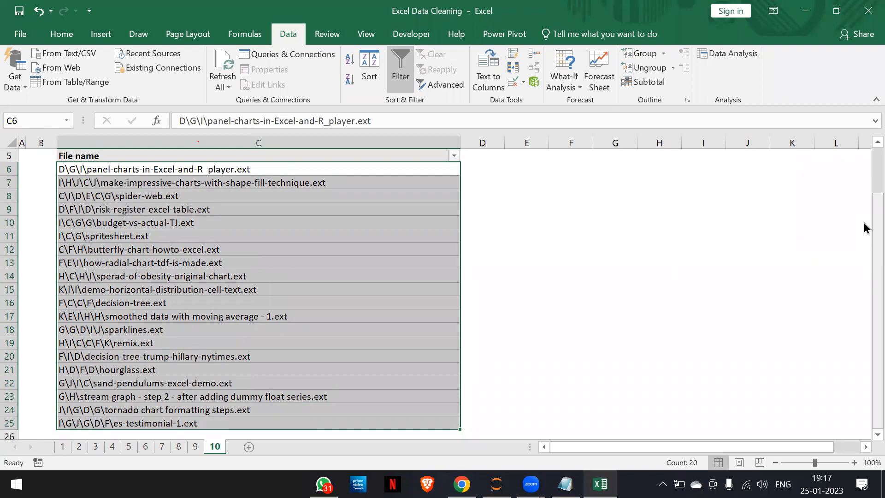
key(ctrl+h)
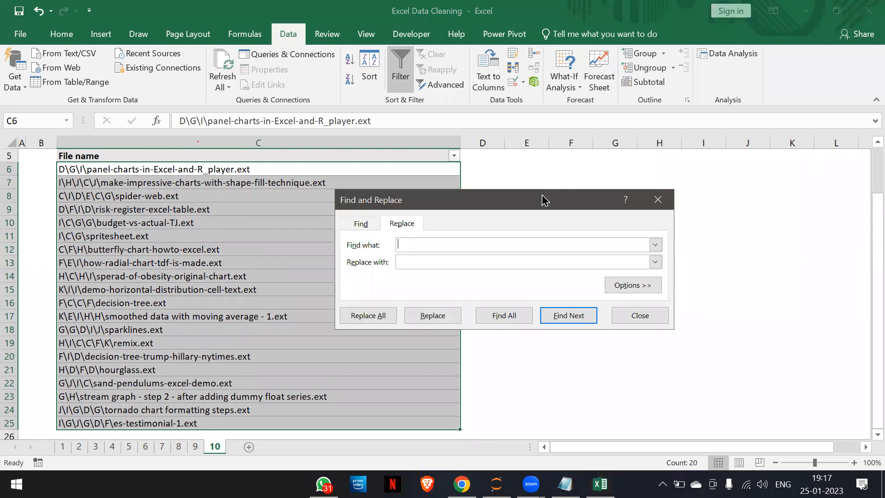
drag(535, 199, 565, 180)
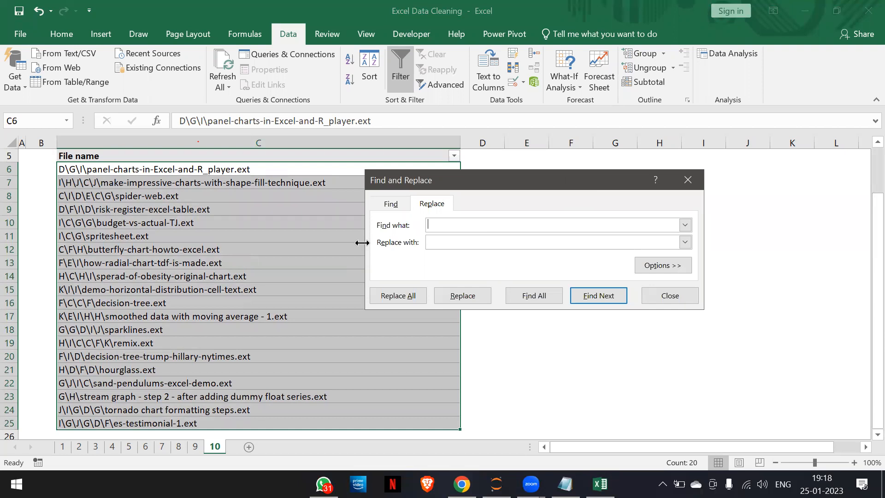
text(\)
text(*)
click(479, 294)
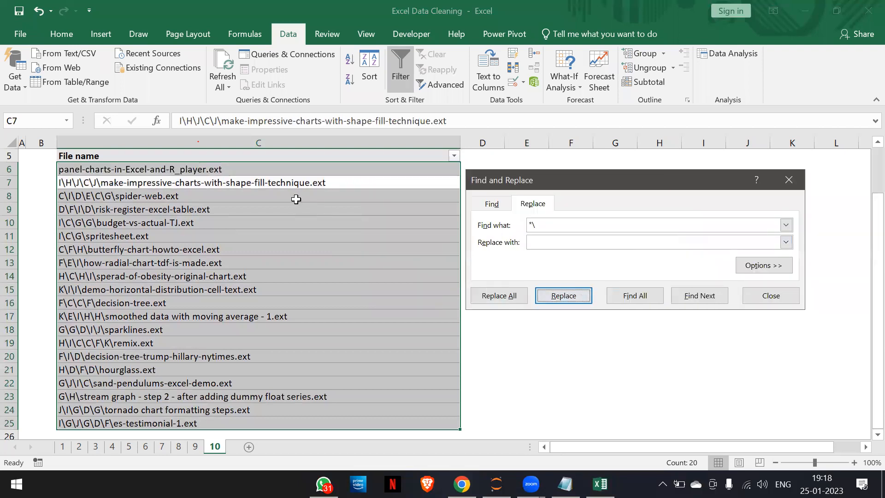
click(552, 297)
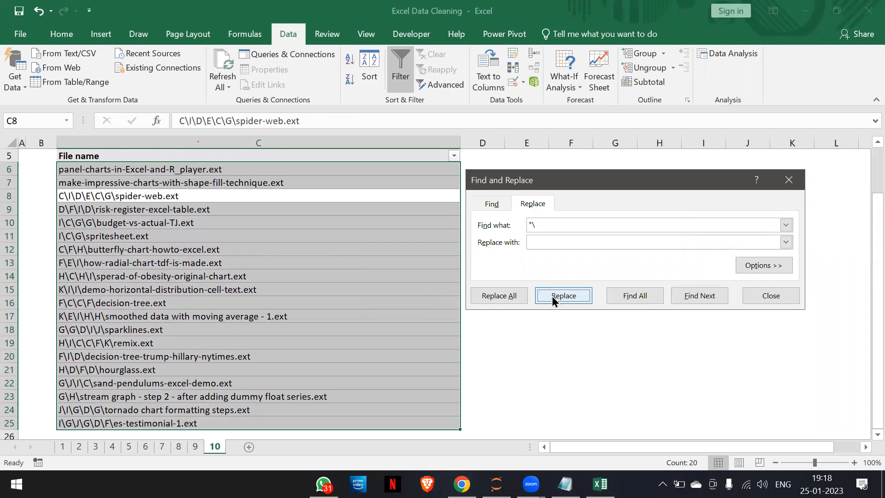
click(551, 296)
click(552, 296)
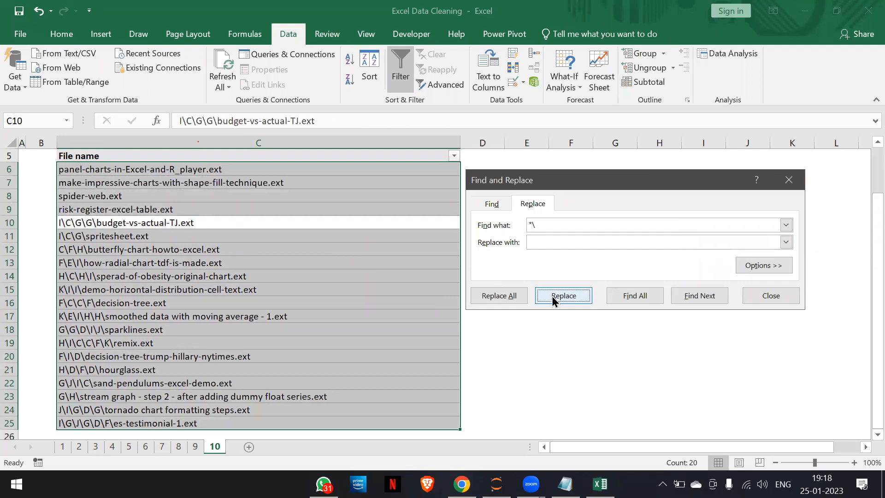
click(506, 299)
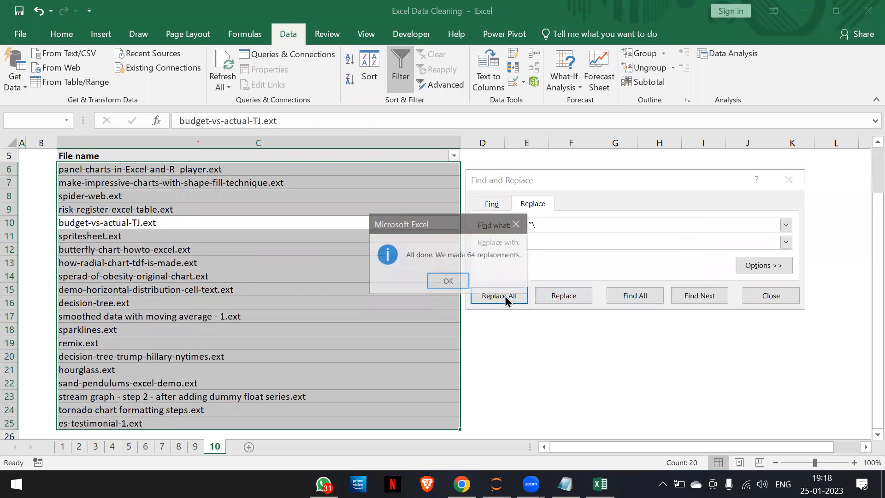
click(450, 281)
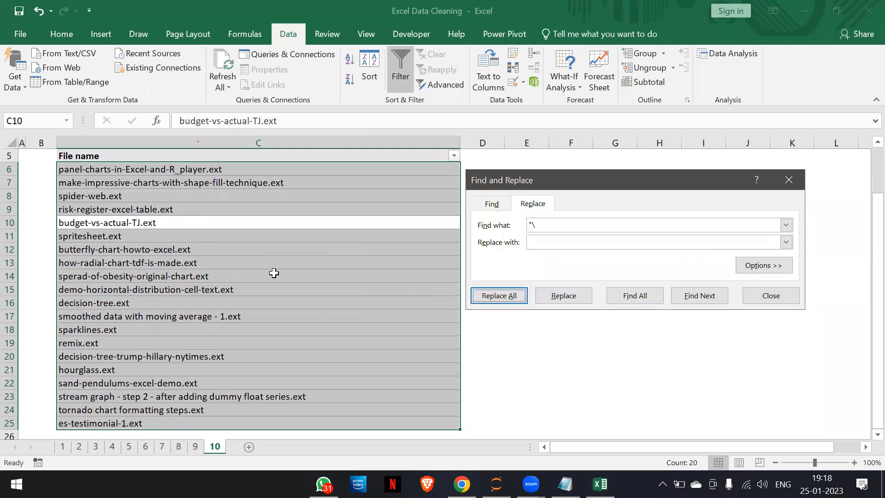
Step: Reselect C6:C25 and replace ".*" with nothing one match at a time in the first five file names
click(66, 170)
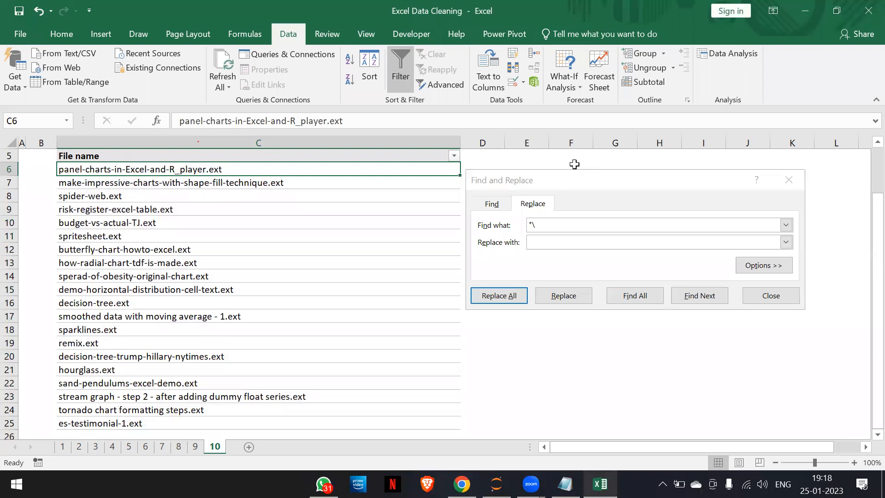
key(ctrl+shift+Down)
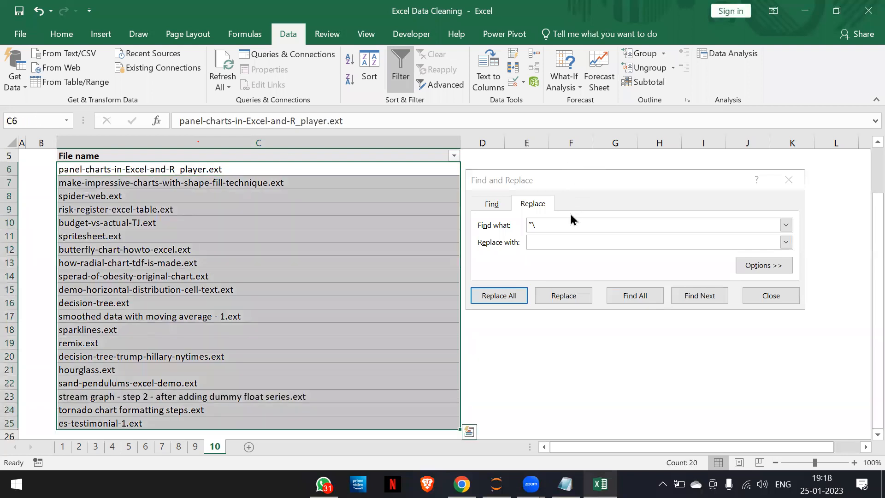
click(565, 220)
key(BackSpace)
key(BackSpace)
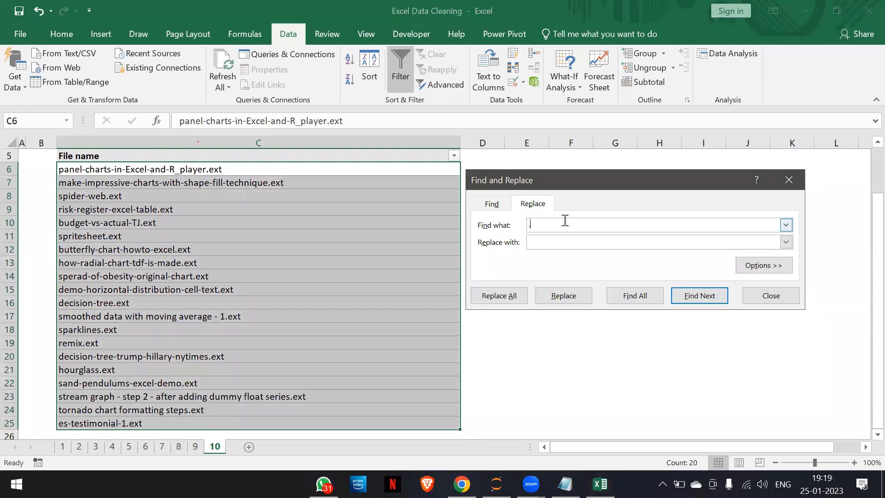
text(*)
click(575, 298)
click(575, 297)
click(576, 298)
click(575, 297)
click(575, 297)
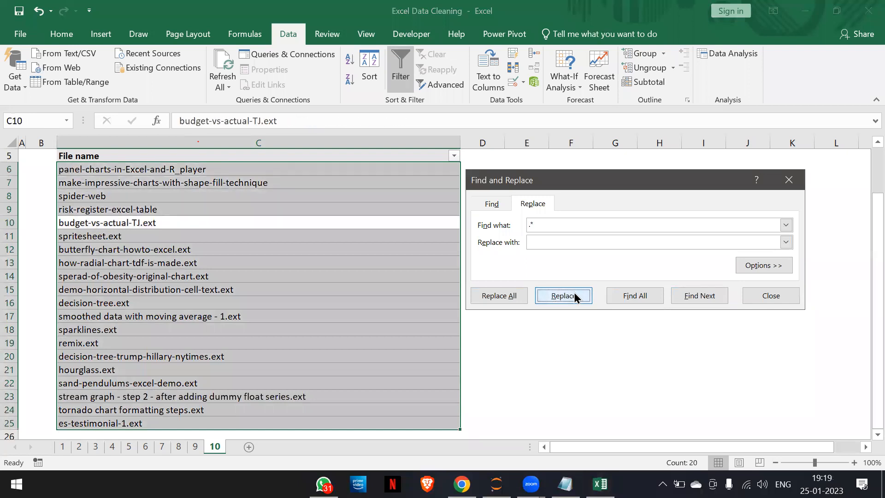
click(576, 297)
Step: Replace all remaining ".*" matches in the File name list with nothing and close Find and Replace
click(507, 296)
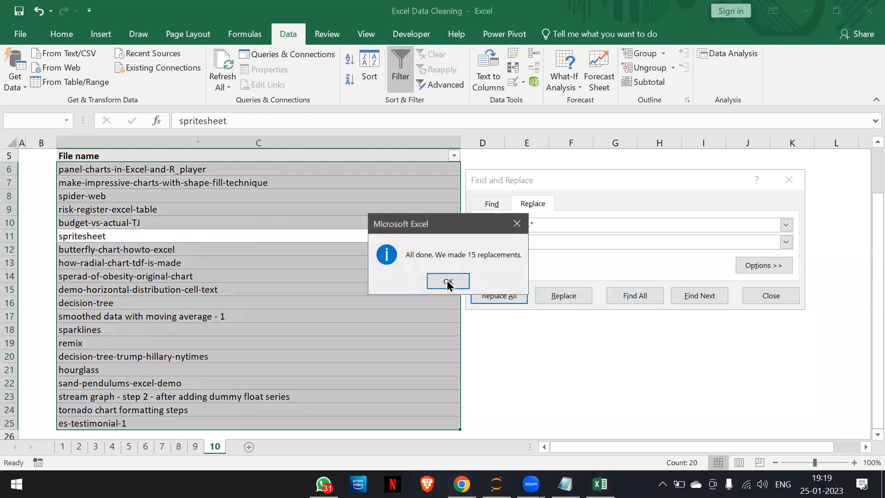
click(444, 282)
click(325, 279)
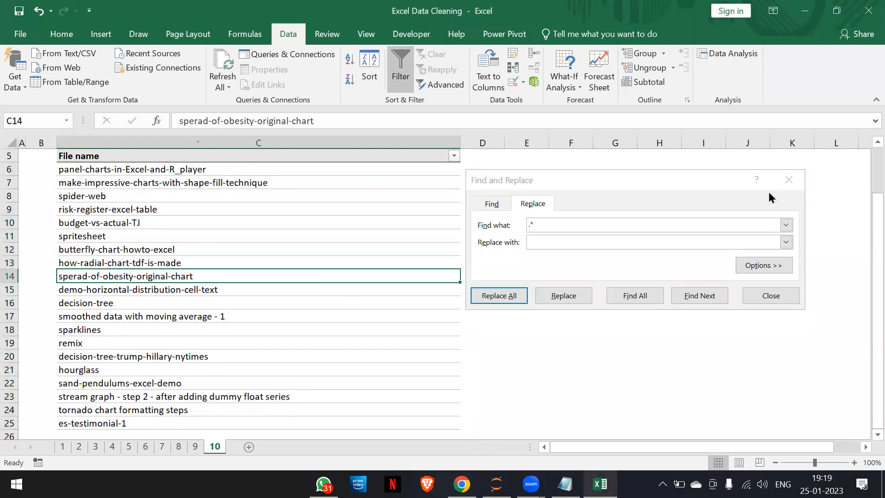
click(788, 180)
Step: Return to sheet 9, Extract Numbers from Text, and select the first Expenses value in D6
click(343, 242)
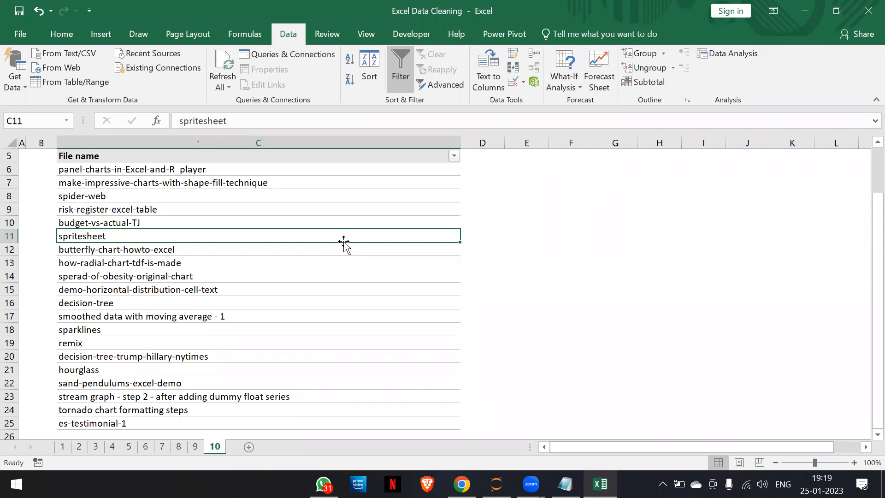
click(195, 446)
click(309, 258)
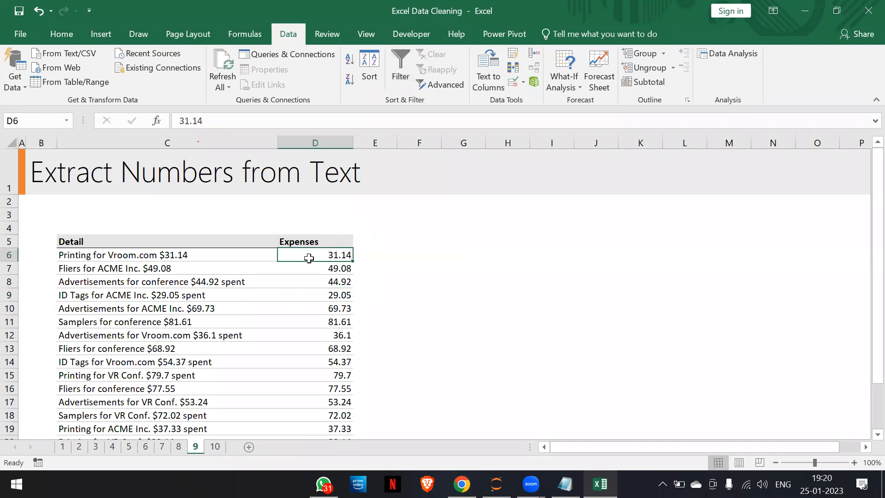
Step: Clear all existing Expenses values from D6 downward on sheet 9
key(ctrl+shift+Down)
key(Delete)
key(Up)
key(Down)
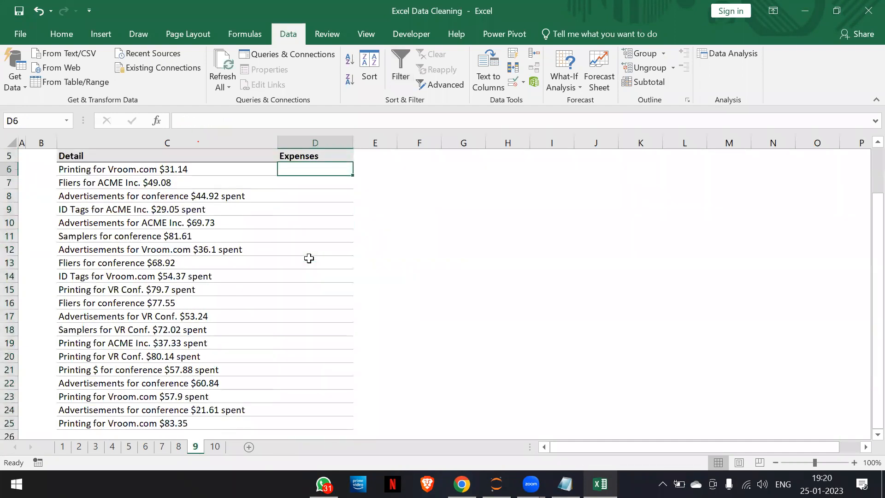
Step: Enter 31.14, 49.08 and 44.92 in D6:D8 and Flash Fill the remaining Expenses from the Detail text
text(31.14)
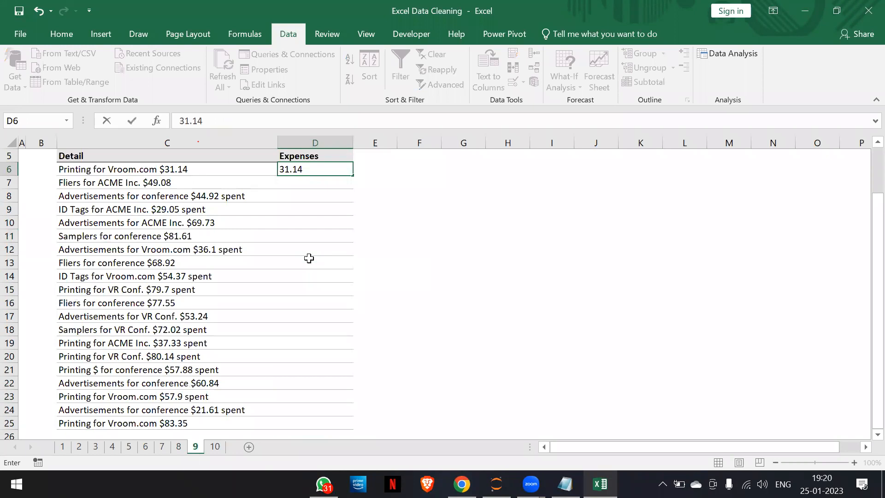
key(Return)
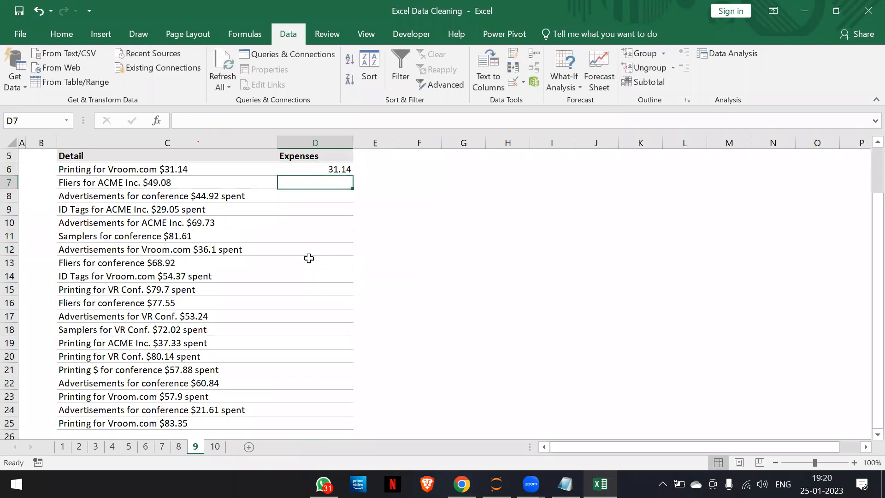
text(49.08)
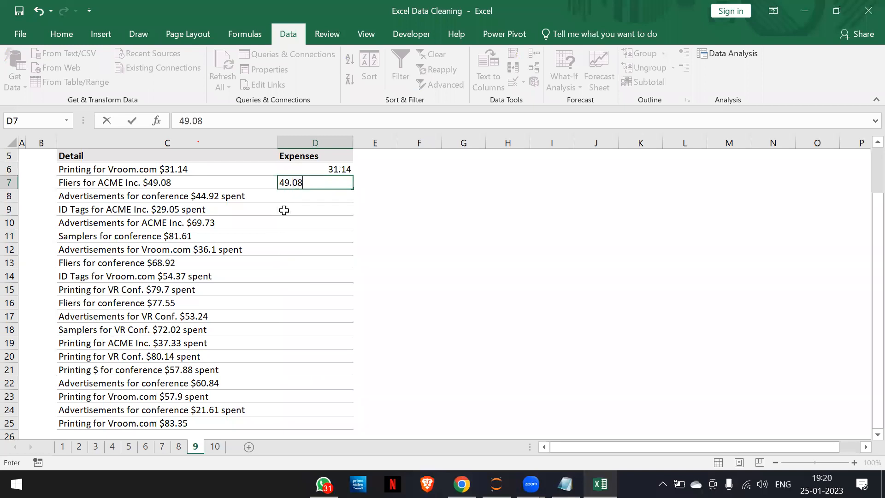
key(Return)
text(4)
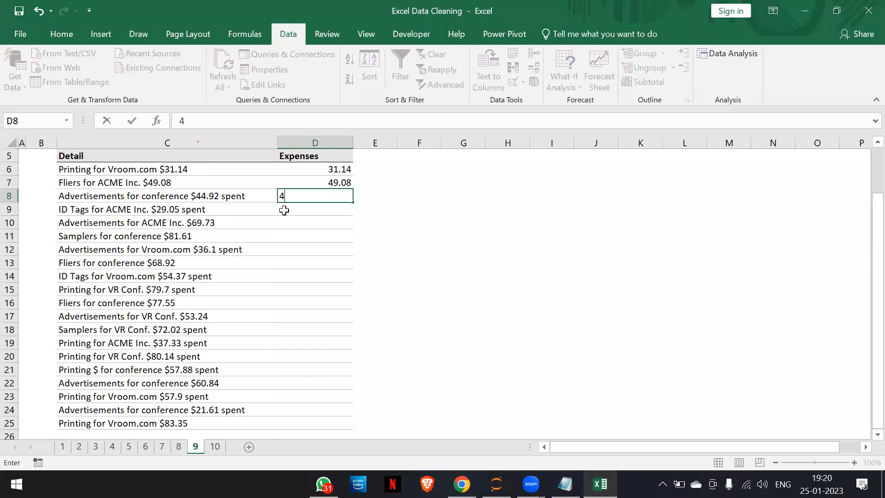
text(4.92)
key(Return)
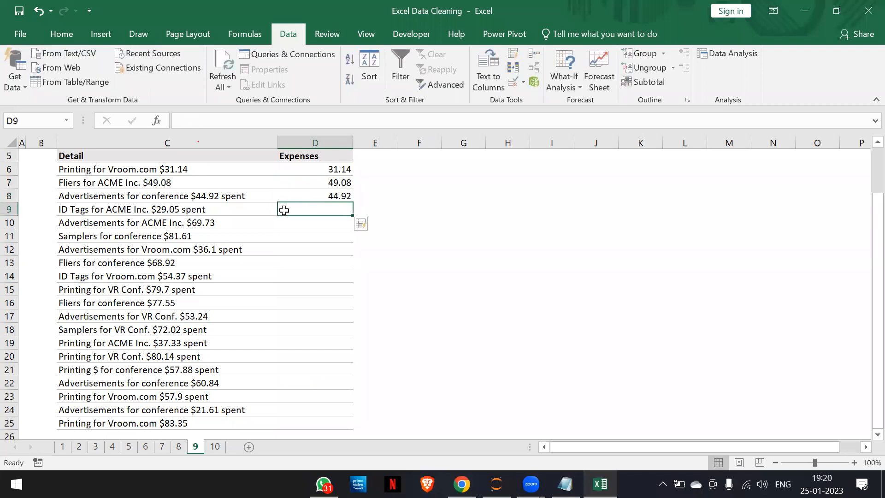
key(ctrl+e)
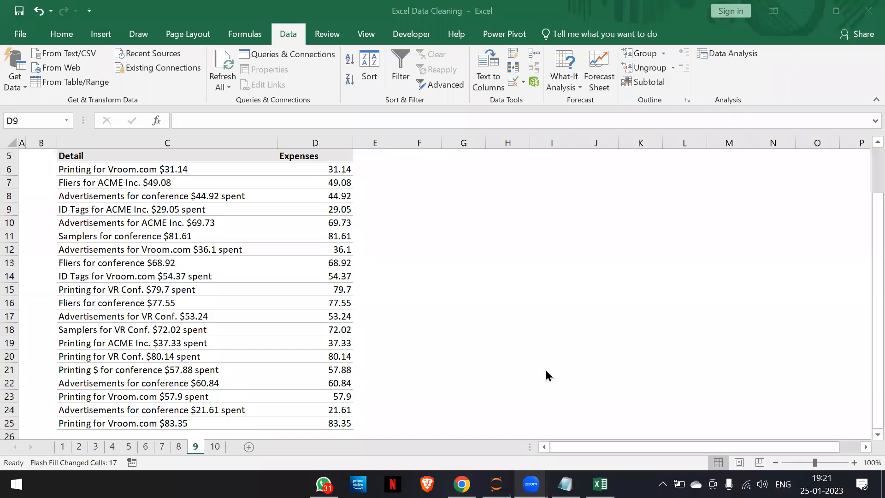
Step: On sheet 3, Remove Blank Rows, clear the Department in E9, the Gender in D11 and the Salary in G11
click(111, 447)
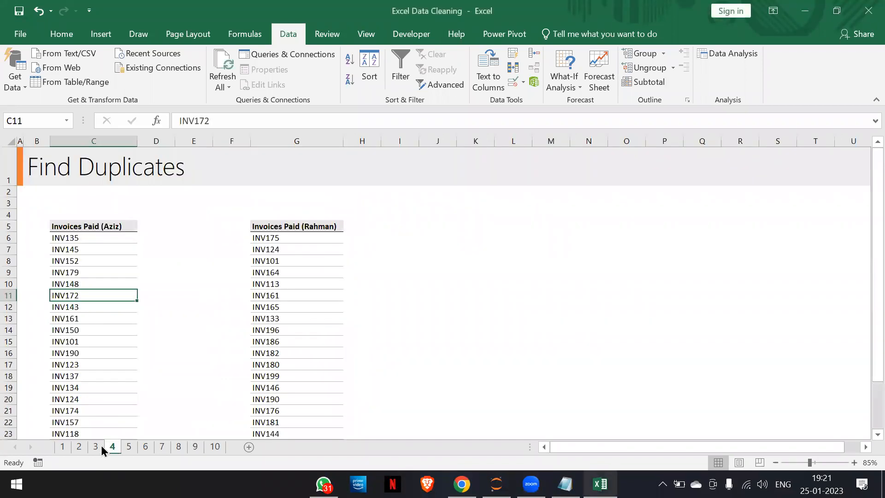
click(96, 447)
click(217, 273)
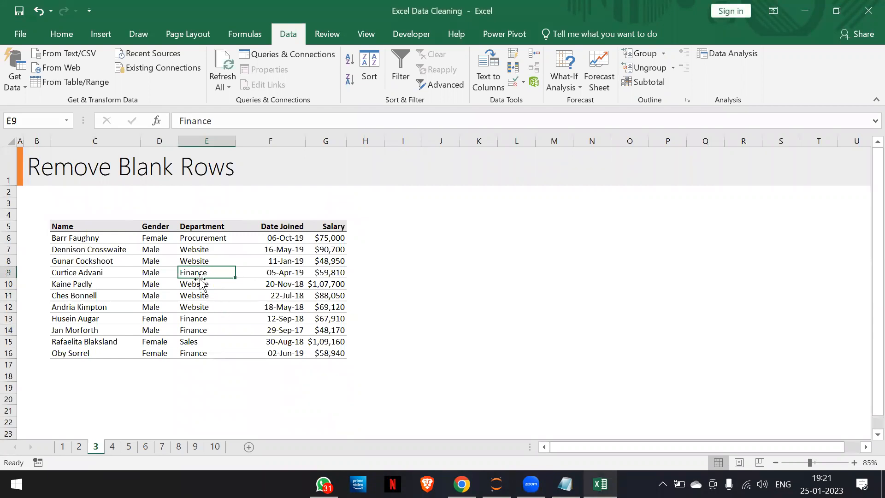
key(Delete)
key(Down)
key(Down)
key(Left)
key(Delete)
key(Right)
key(Right)
key(Right)
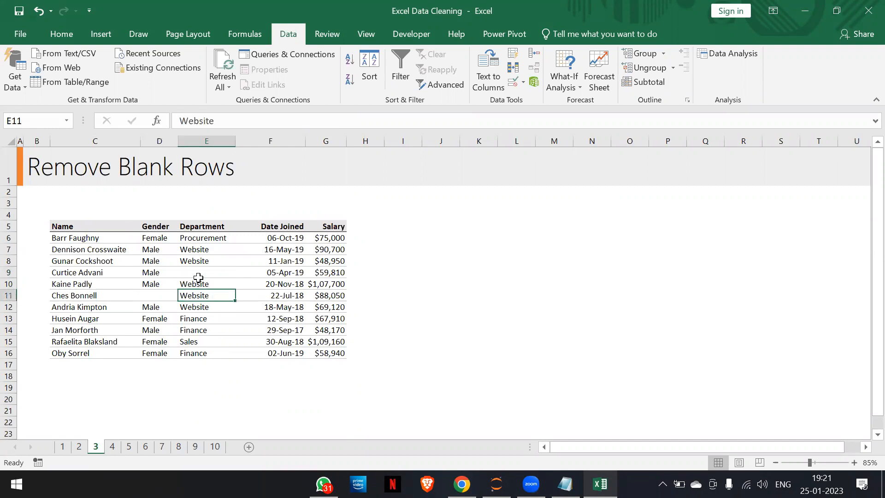
key(Delete)
Step: Clear the Date Joined entries in F9 and F15
key(Left)
key(Up)
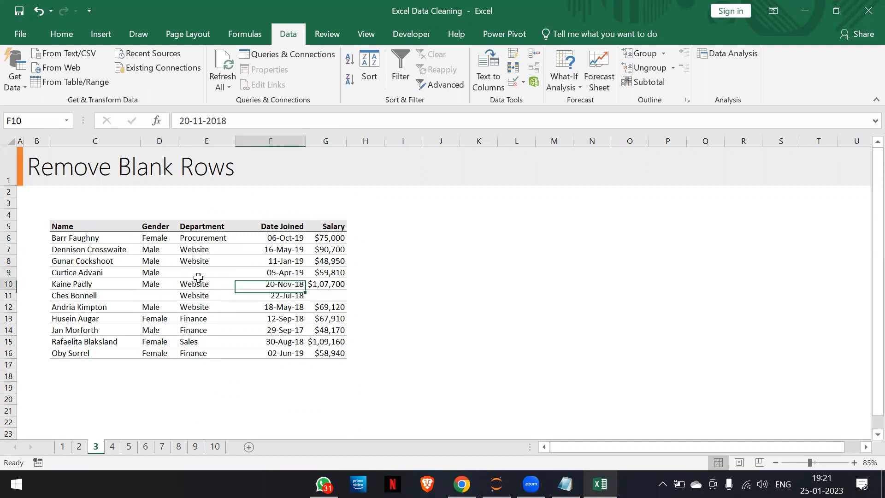
key(Up)
key(Delete)
key(Down)
key(Down)
key(Down)
key(Down)
key(Down)
key(Down)
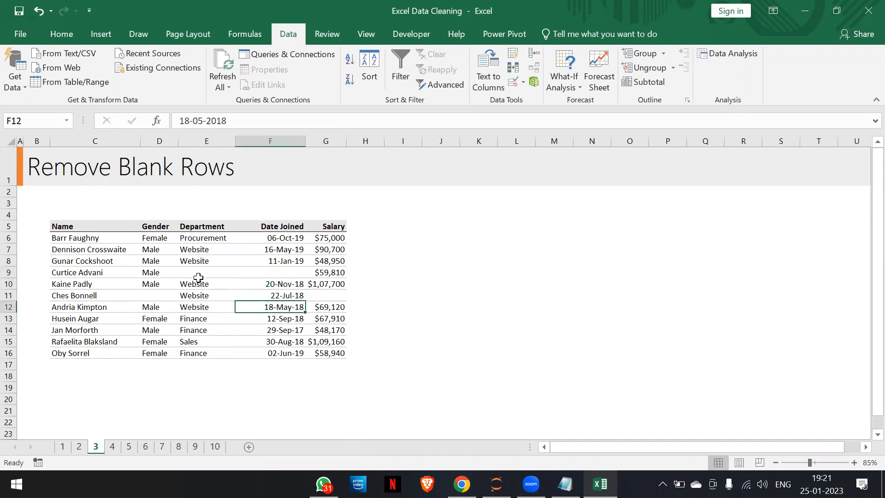
key(Delete)
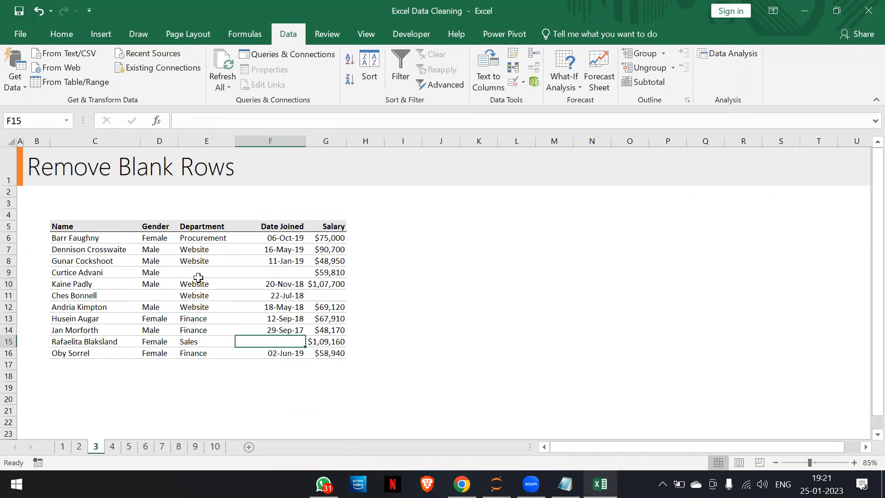
Step: Select the whole employee table and narrow the selection to its blank cells using Go To Special with Blanks
click(199, 307)
key(ctrl+a)
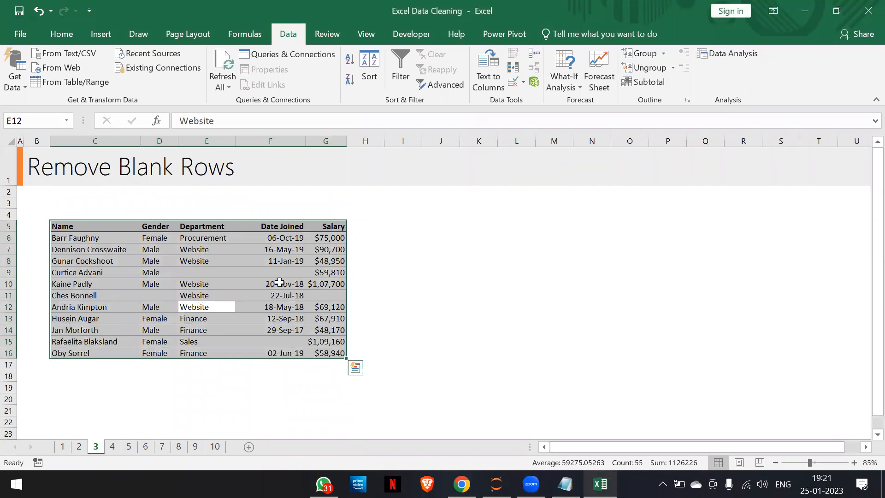
key(ctrl+g)
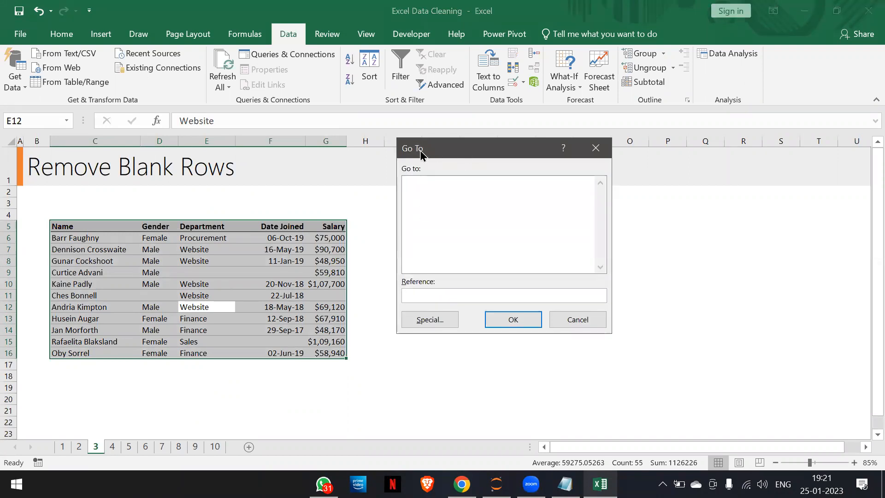
click(429, 318)
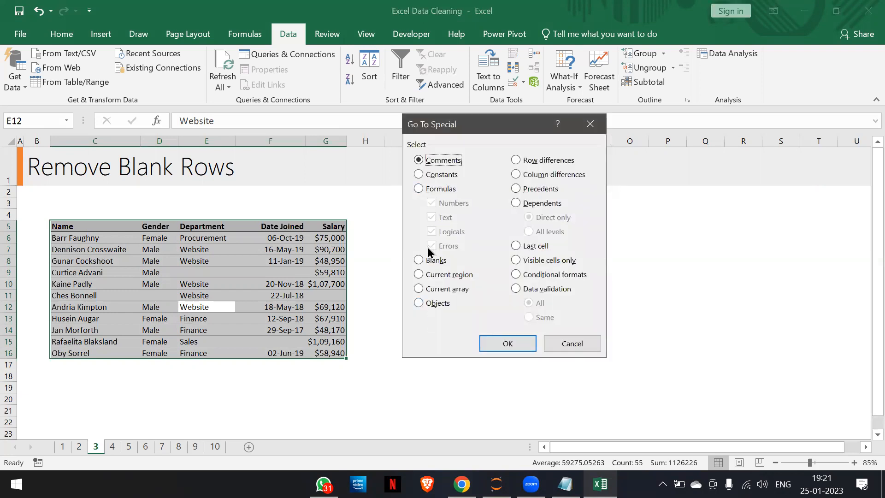
click(421, 259)
click(506, 345)
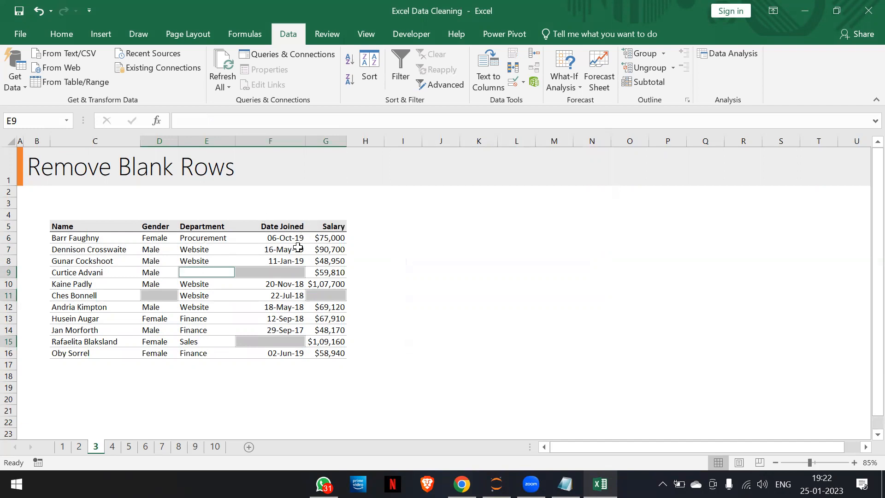
key(ctrl+minus)
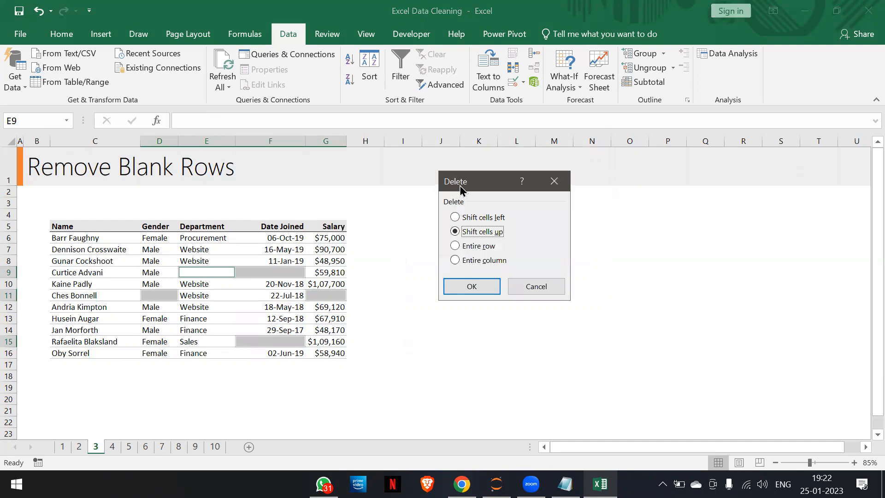
click(553, 181)
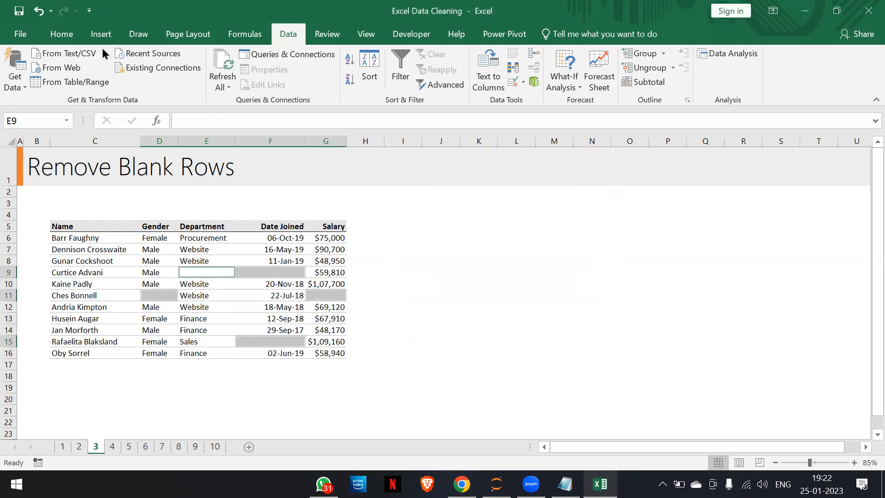
click(61, 34)
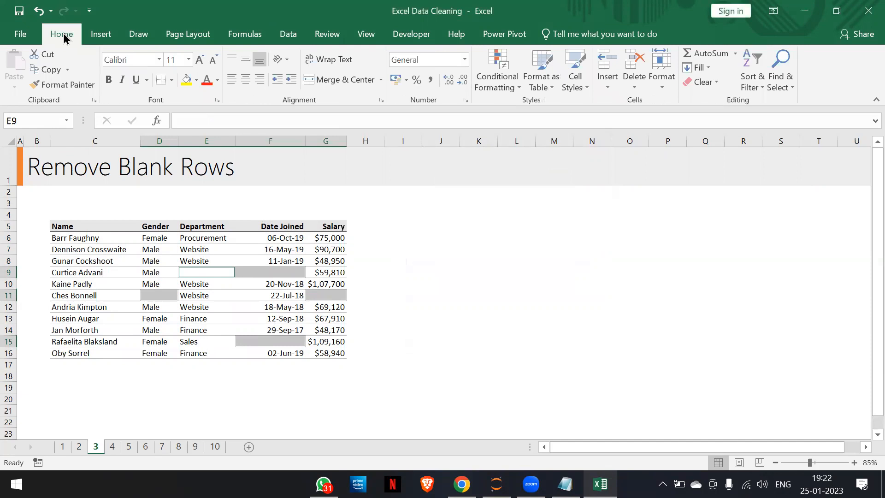
click(636, 85)
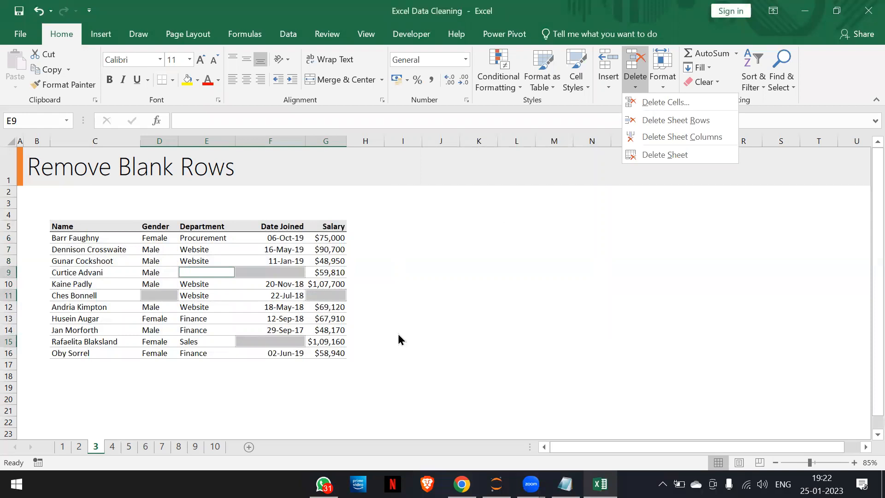
click(518, 5)
Step: Delete the entire rows containing the selected blank cells and undo that deletion
key(ctrl+minus)
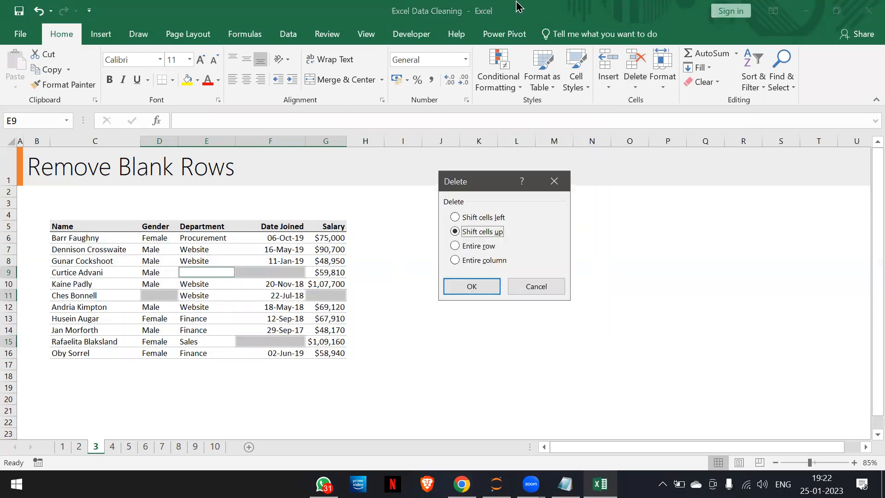
click(458, 249)
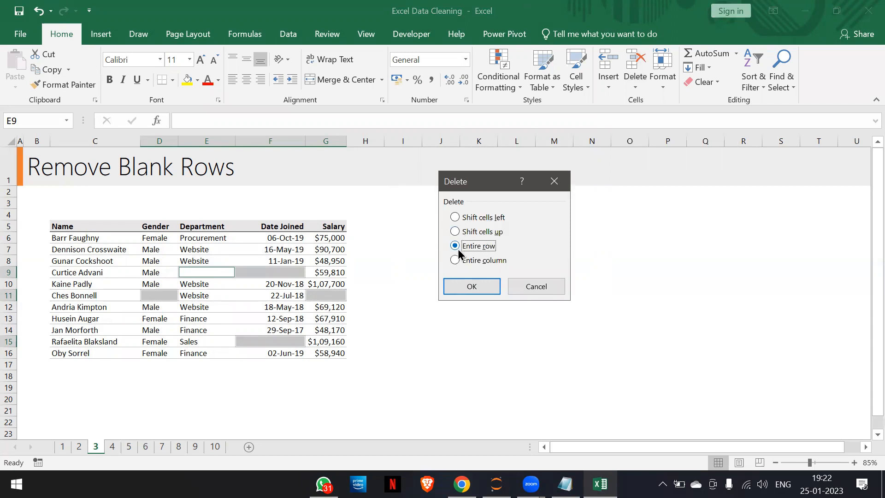
click(470, 289)
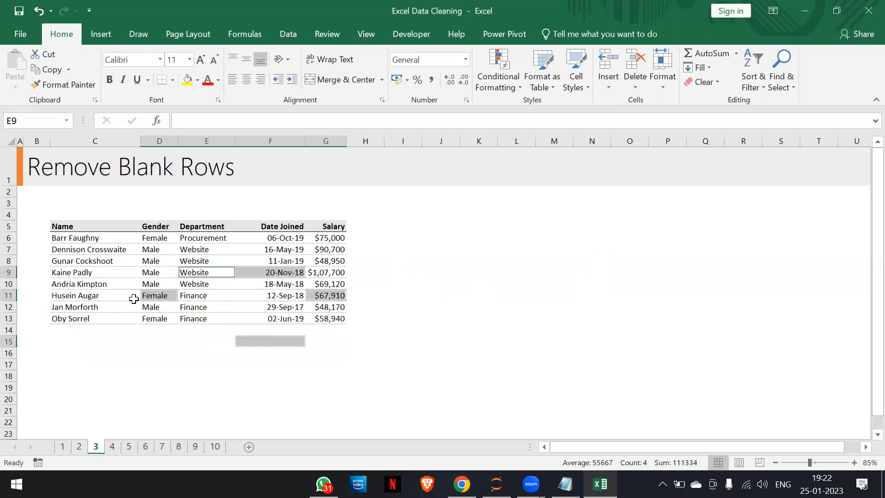
click(254, 311)
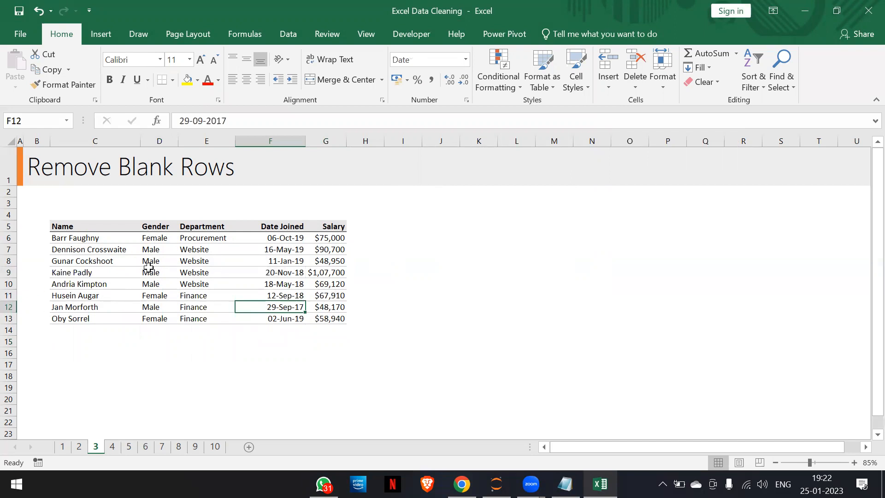
key(ctrl+z)
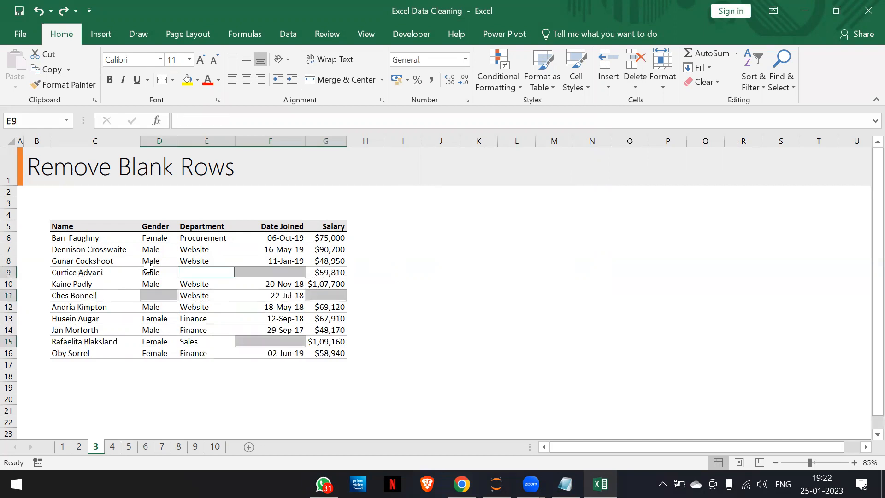
Step: Clear the Department entries in E10 and E15
click(188, 282)
key(Delete)
key(Down)
key(Down)
key(Down)
key(Down)
key(Down)
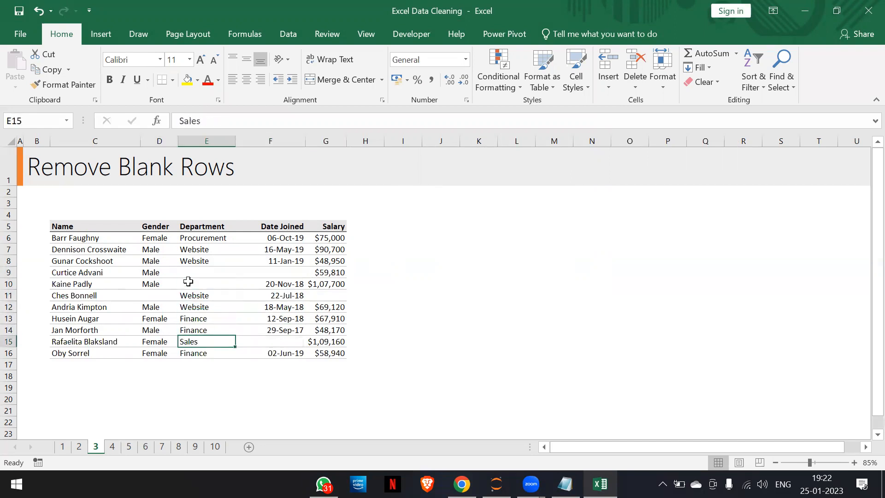
key(Delete)
key(Up)
key(Up)
key(Up)
key(Up)
key(Up)
key(Up)
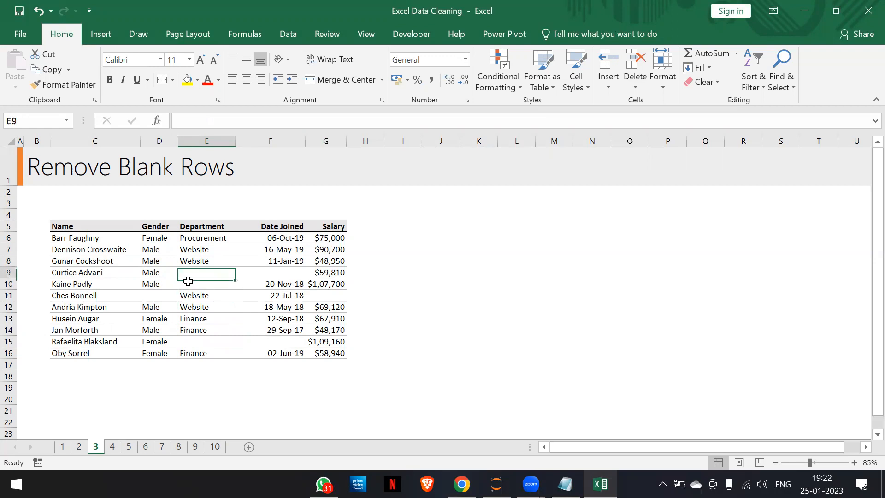
key(Up)
key(Down)
key(Down)
key(Left)
key(Left)
key(Left)
key(Right)
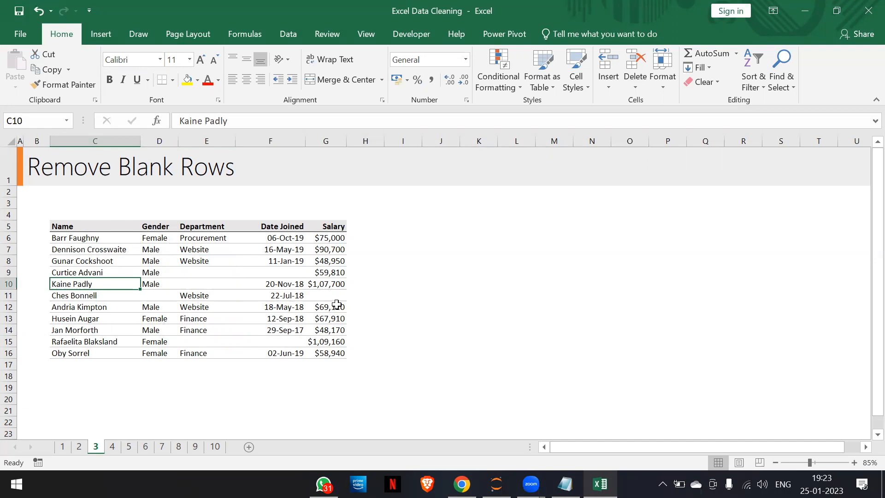
Step: Reselect the employee table and pick out only its blank cells with the Go To Special Blanks option
key(ctrl+a)
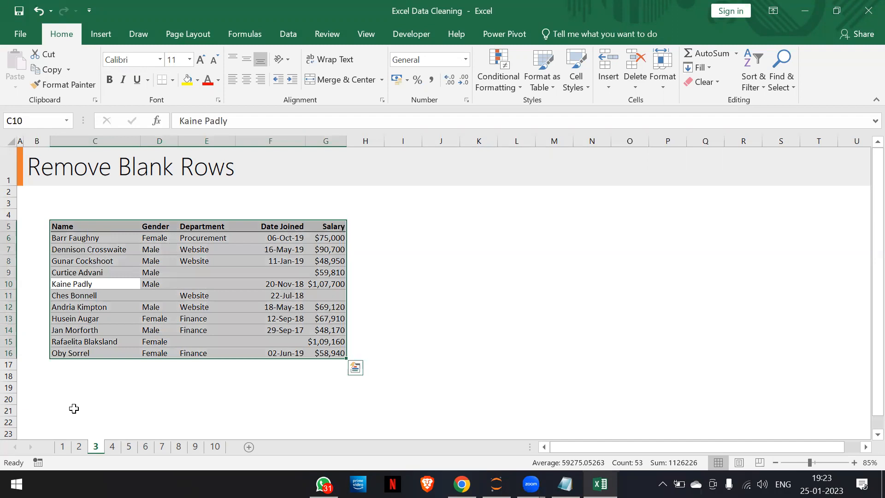
key(ctrl+g)
click(435, 322)
click(434, 260)
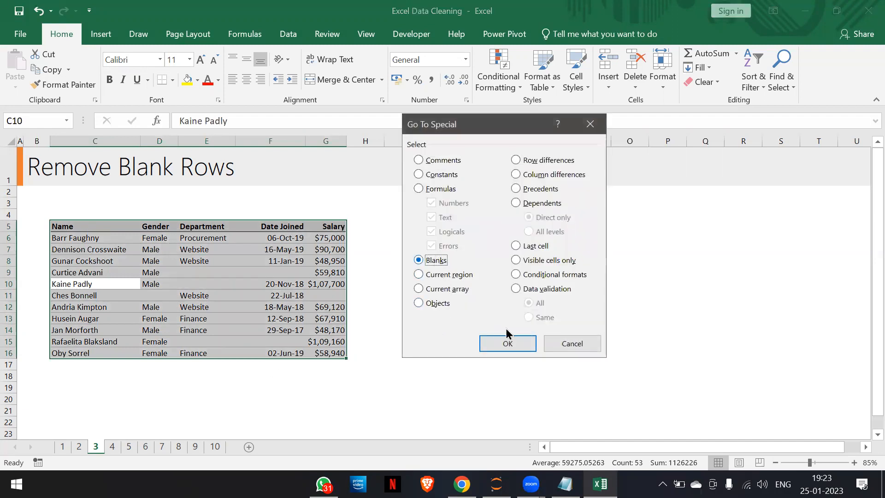
click(528, 348)
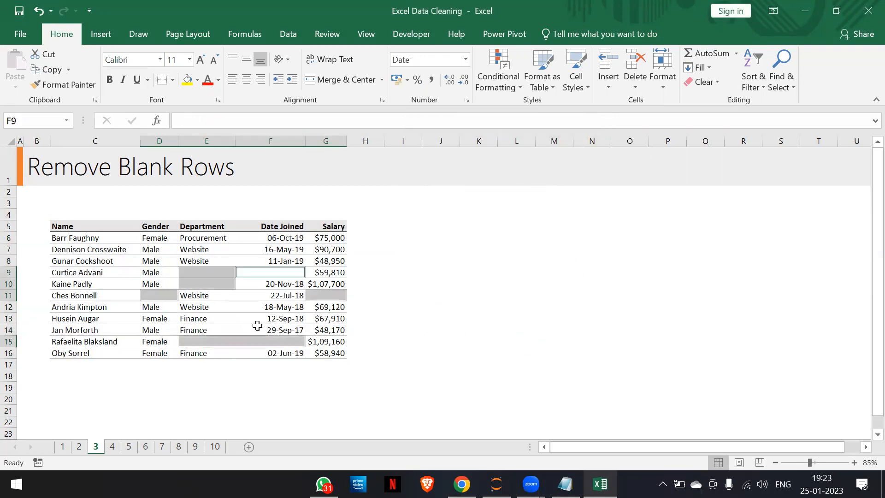
Step: Delete the entire columns containing the selected blank cells and undo that deletion
key(ctrl+minus)
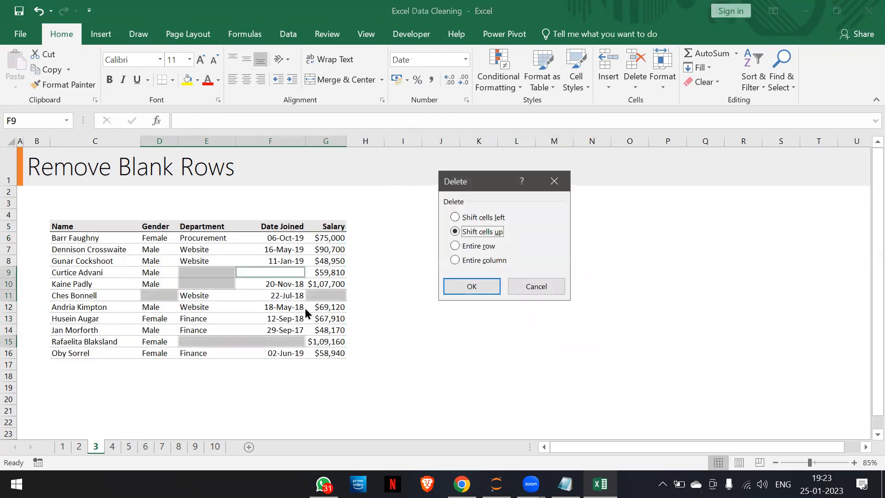
click(483, 261)
click(472, 286)
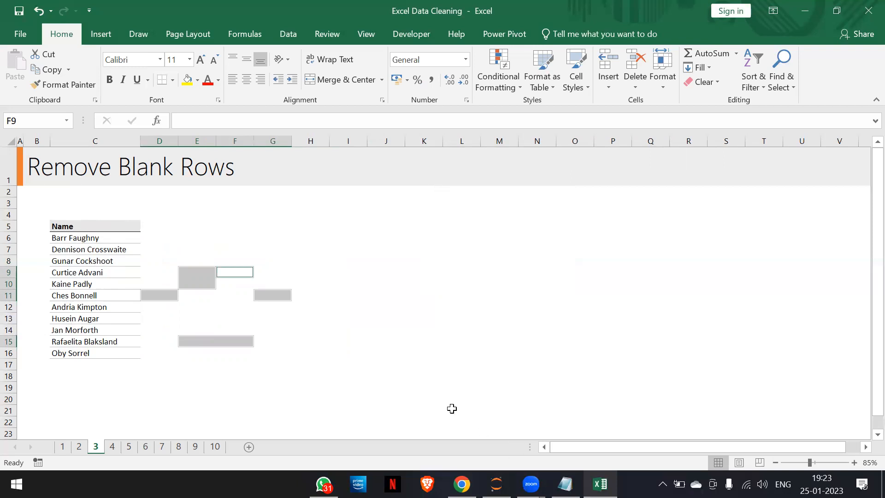
key(ctrl+z)
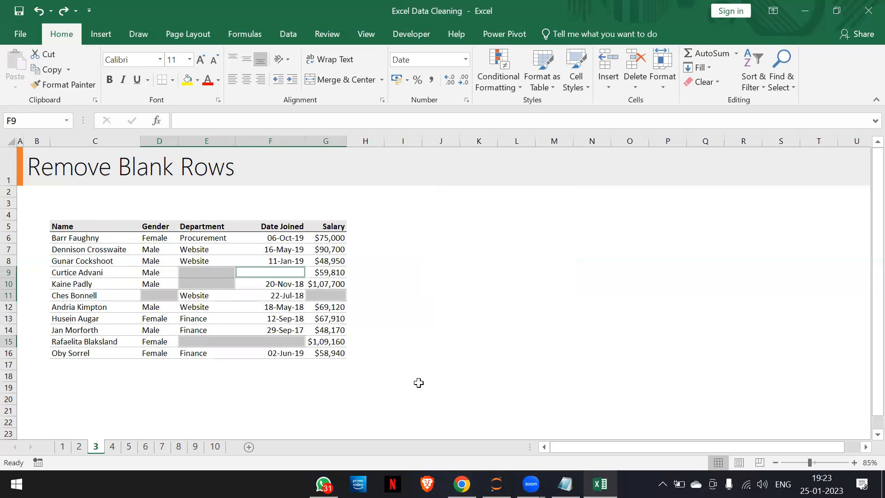
Step: Undo the edits on sheets 3 and 9, back through the latest extension removals in sheet 10's File name list
key(ctrl+z)
key(ctrl+z)
key(ctrl+z)
key(ctrl+z)
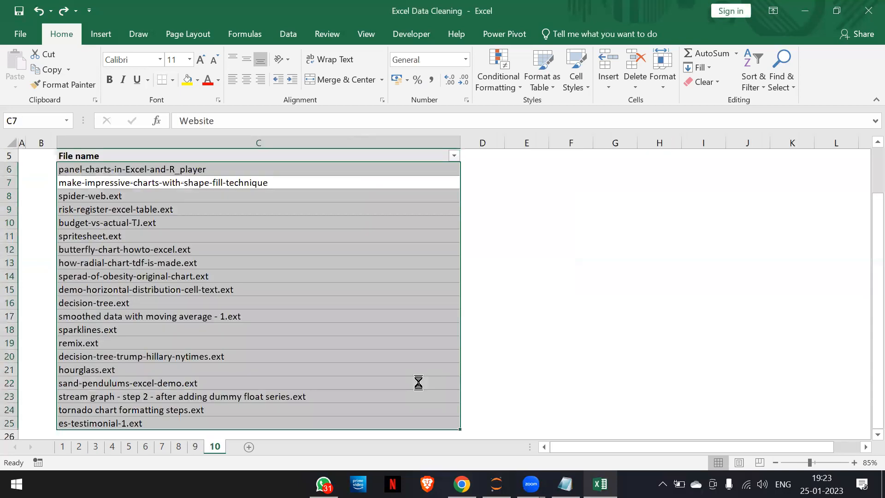